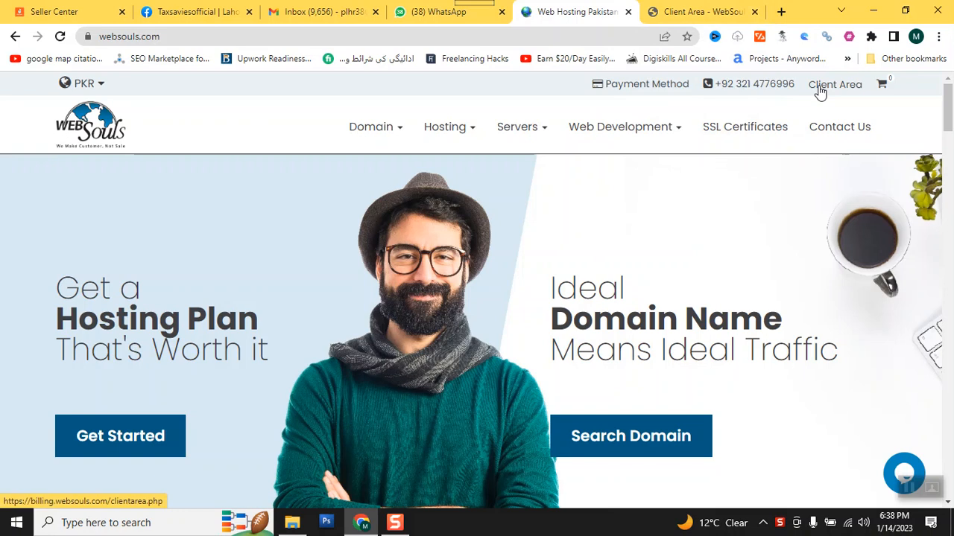
- Open the hosting client area and log in to cPanel for the ishaqeyehospital.com hosting package
click(820, 86)
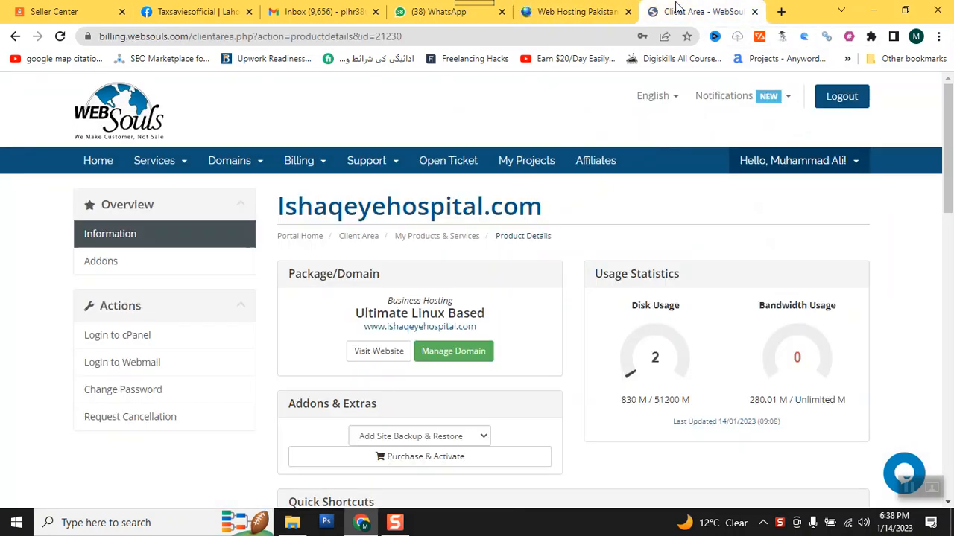
click(124, 343)
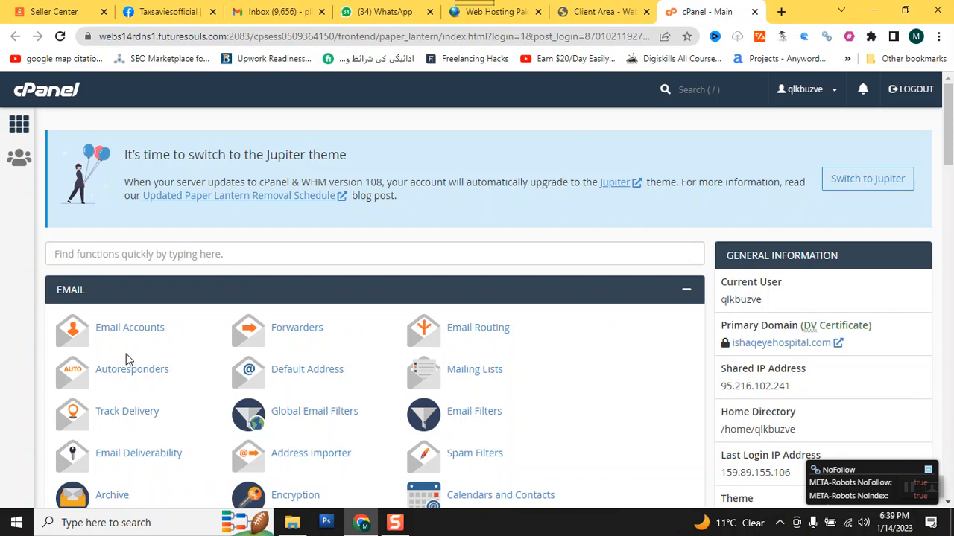
- Look through the cPanel home page's tool sections, including Email, Files, Databases and Domains
scroll(506, 361, down, 4)
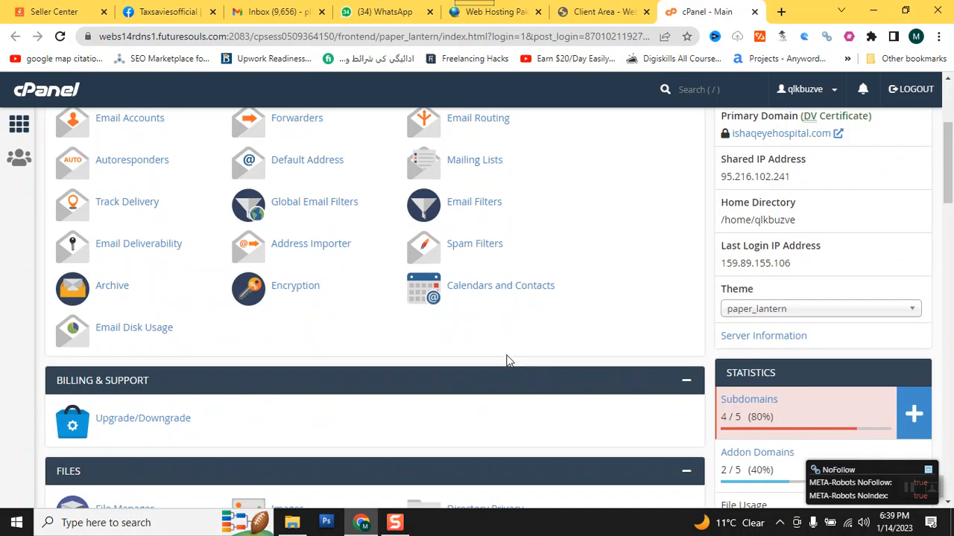
scroll(506, 360, down, 3)
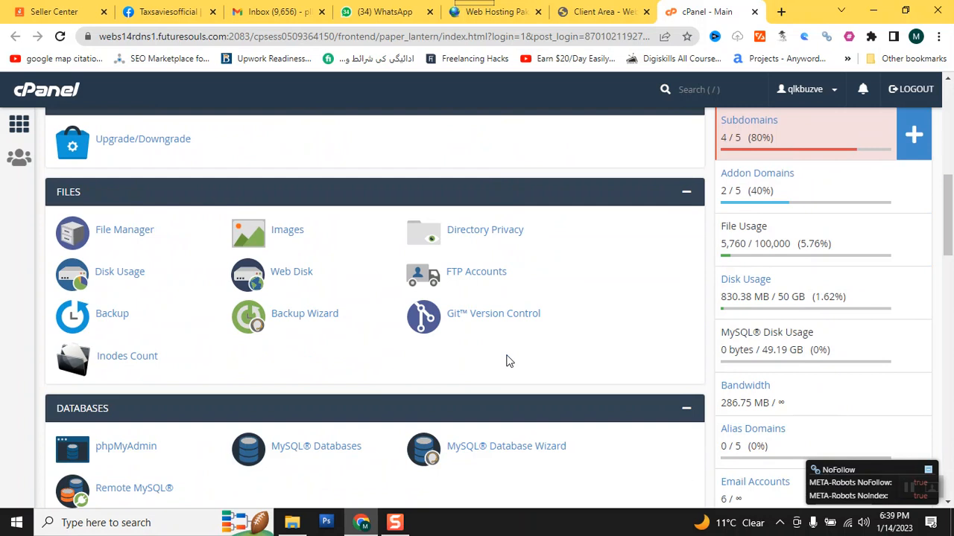
scroll(492, 308, down, 3)
scroll(492, 308, up, 10)
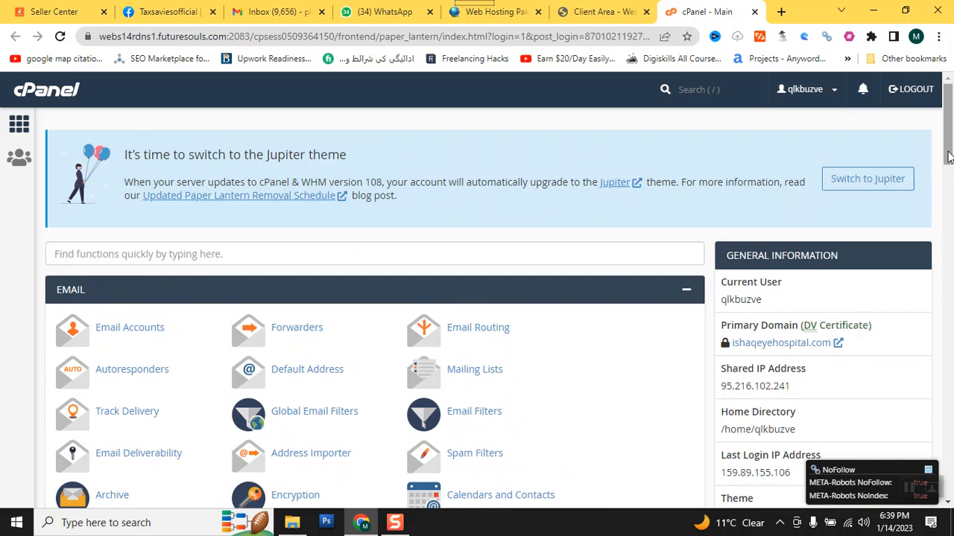
scroll(555, 282, down, 7)
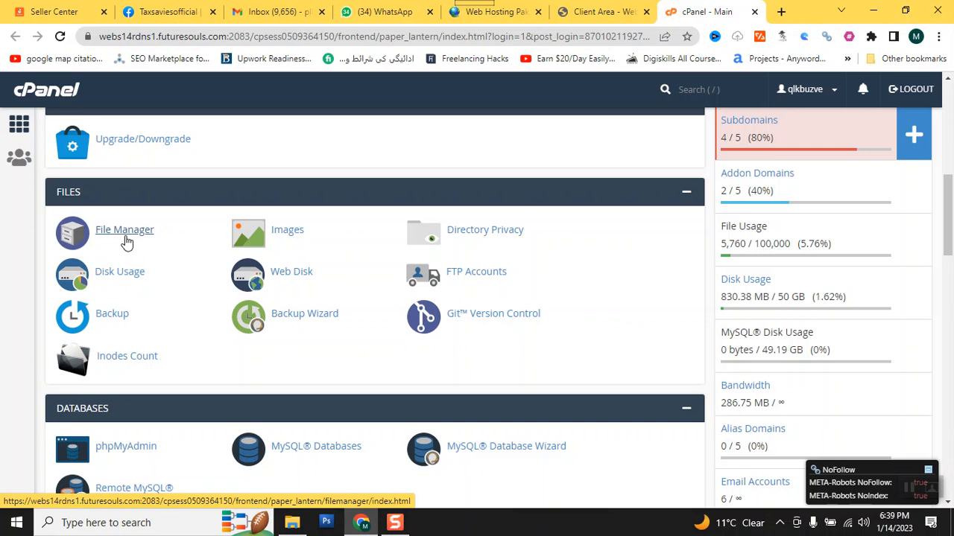
scroll(170, 296, down, 2)
scroll(170, 296, down, 2)
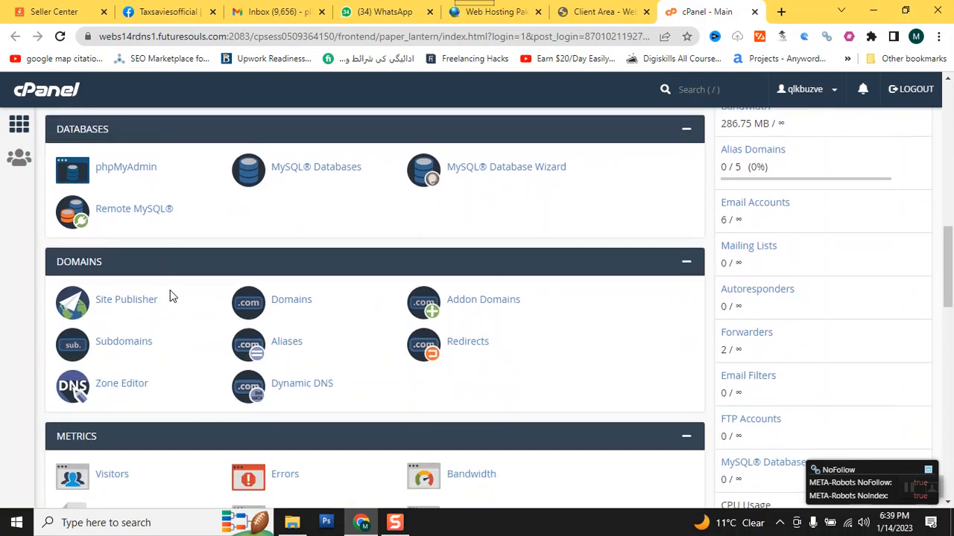
scroll(171, 296, up, 10)
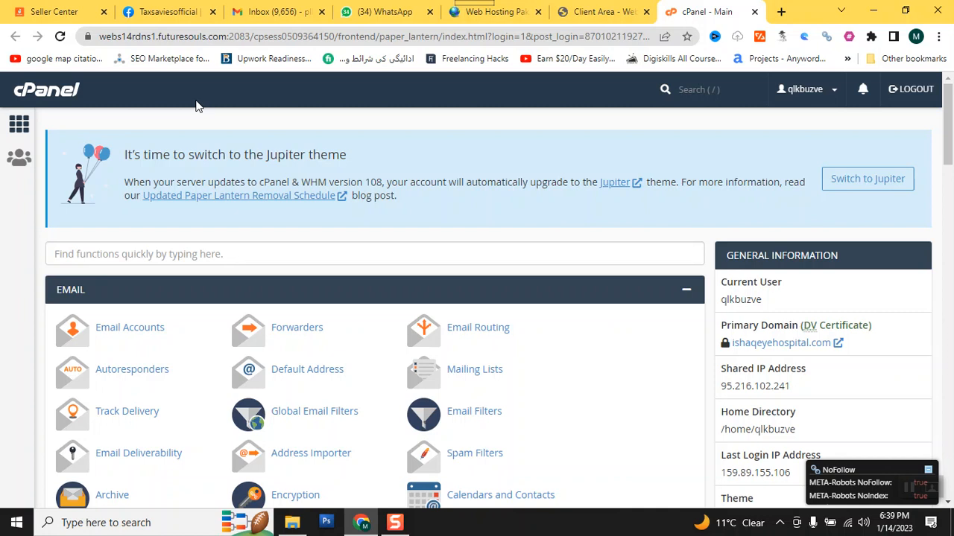
- Open the Subdomains tool in the Domains section of the cPanel home page
scroll(196, 298, down, 5)
scroll(198, 300, down, 5)
scroll(198, 300, down, 2)
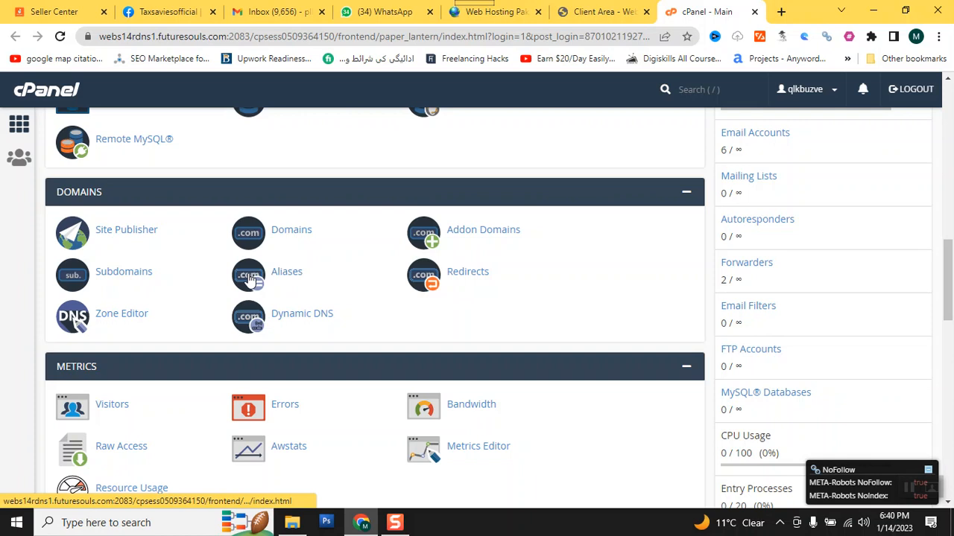
click(136, 276)
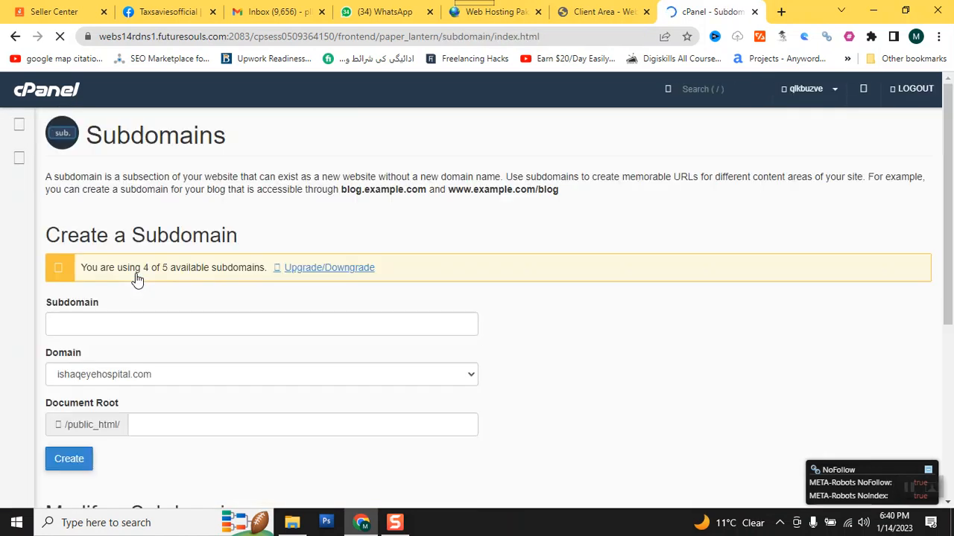
- Enter topkitchenequipment as the name of a new subdomain under ishaqeyehospital.com
scroll(319, 279, down, 2)
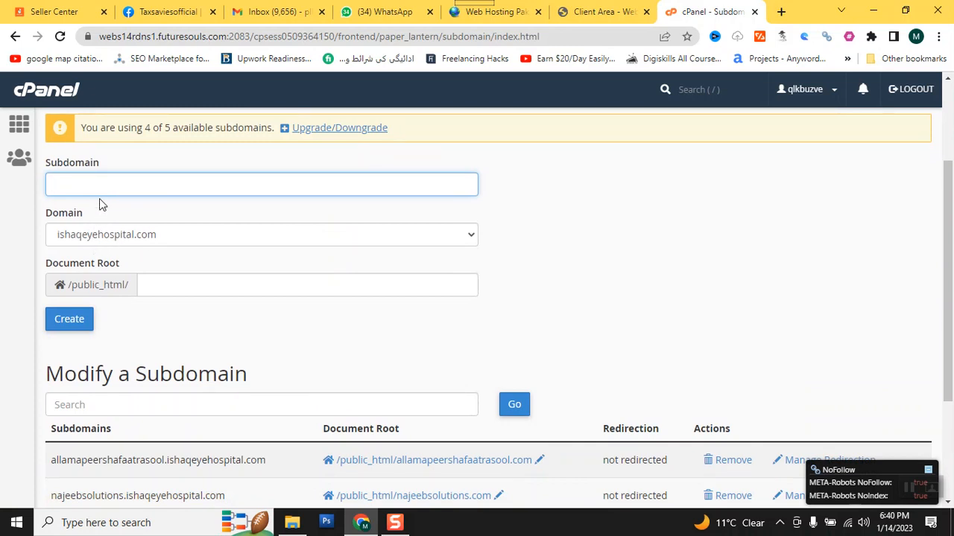
click(109, 182)
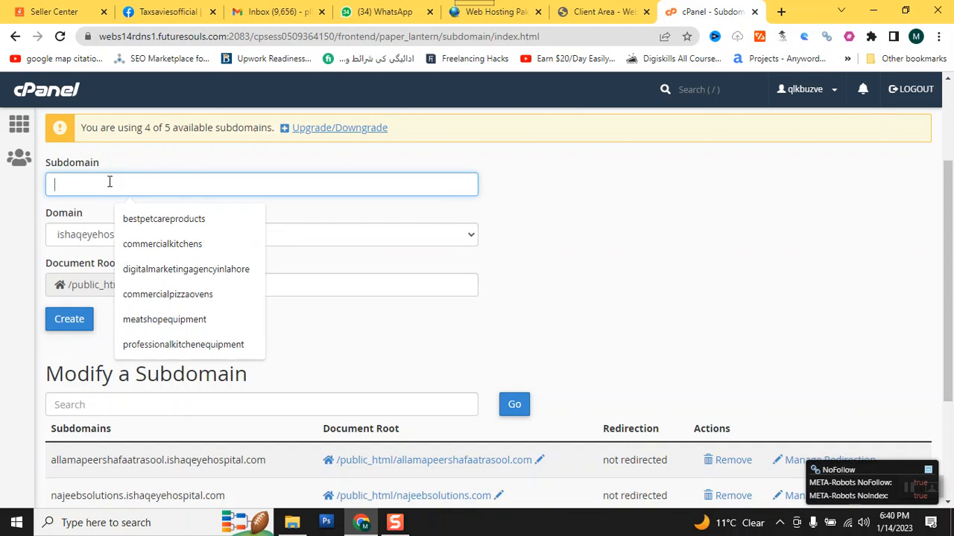
text(t)
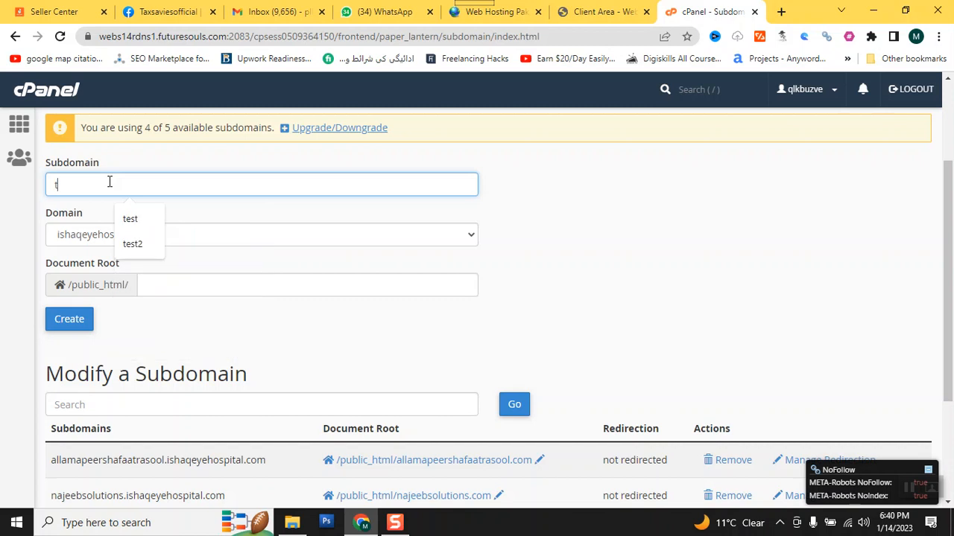
text(oppro)
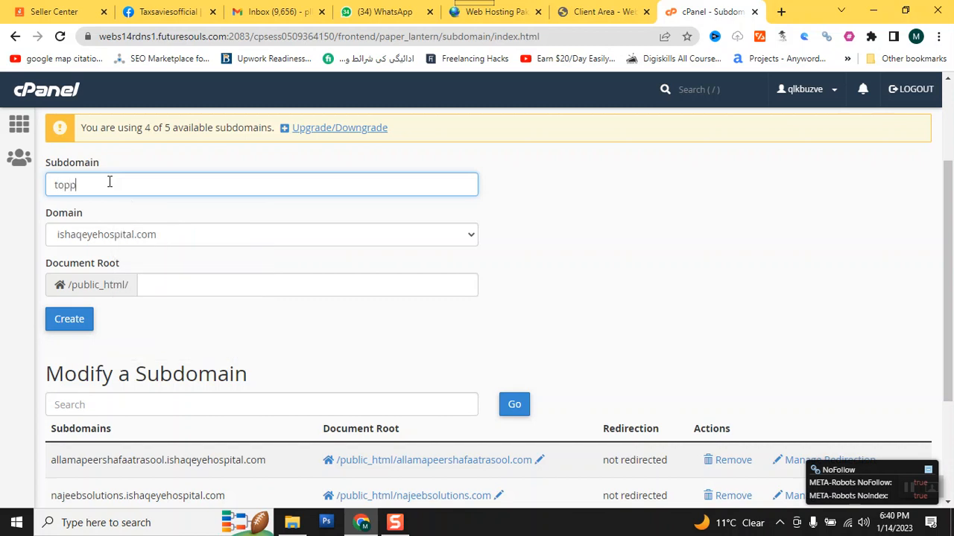
key(BackSpace)
key(BackSpace)
key(BackSpace)
text(kitchenequipment)
- Create the subdomain with the document root topkitchenequipment, and go back to review the list of existing subdomains
scroll(315, 370, down, 2)
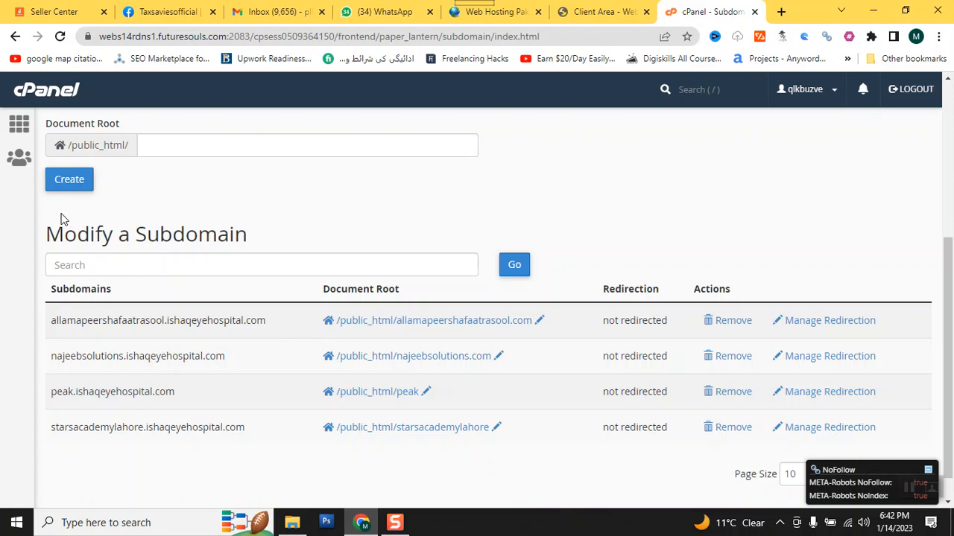
click(58, 182)
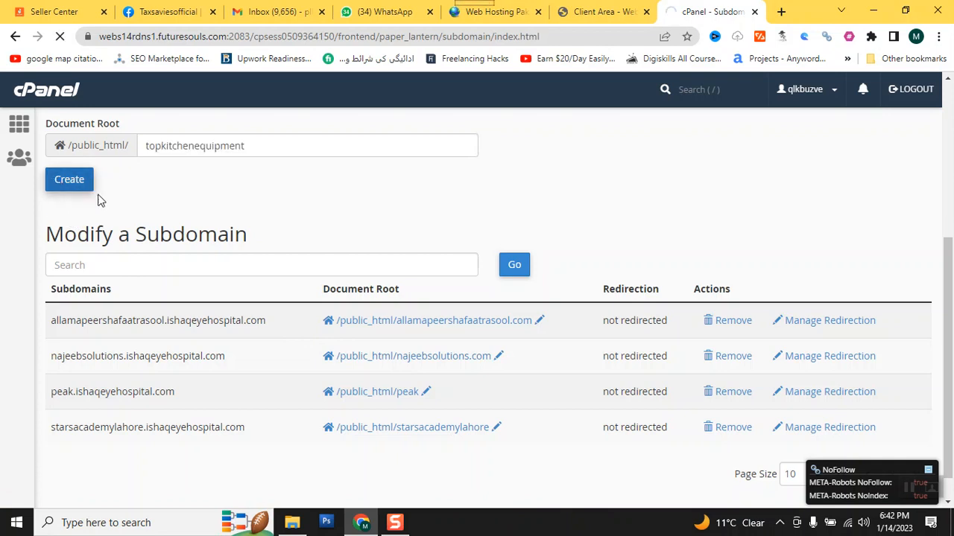
scroll(196, 304, up, 2)
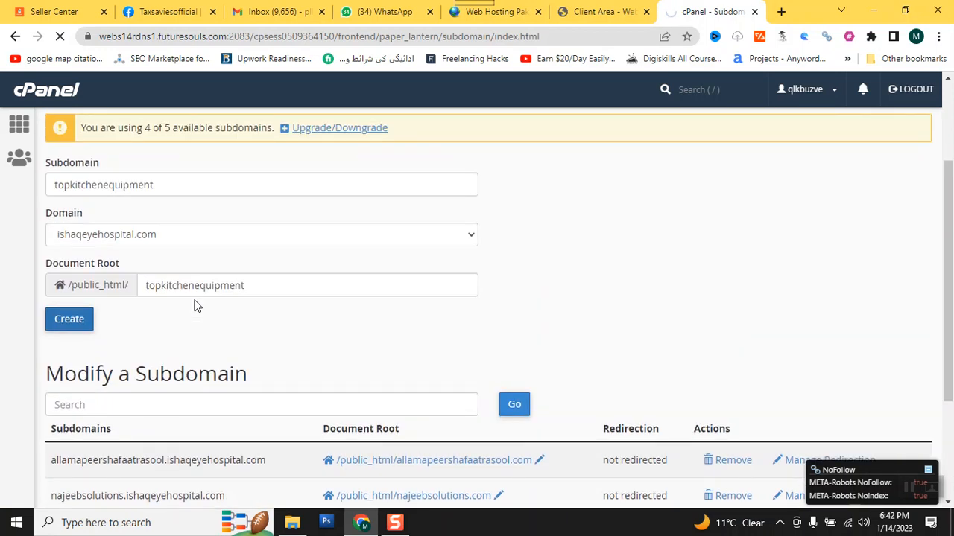
click(78, 325)
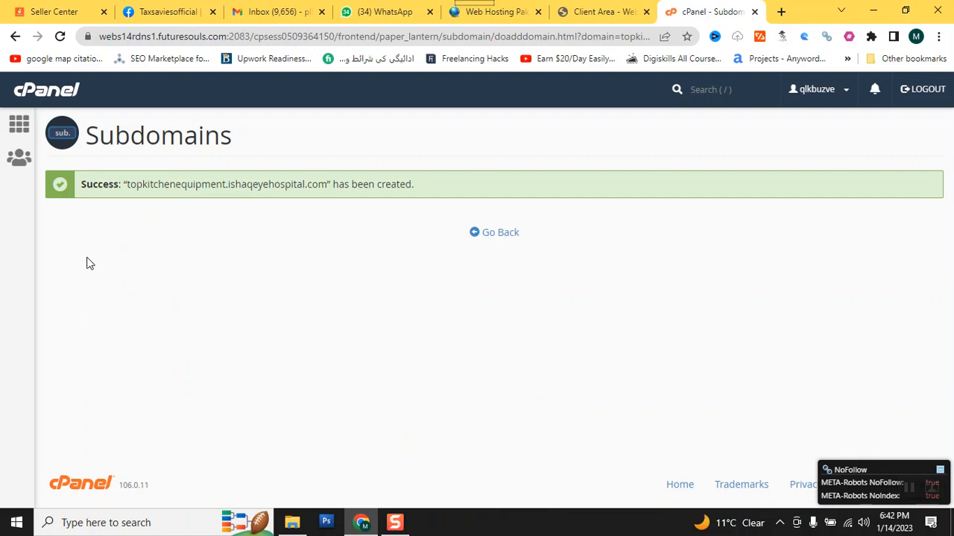
click(501, 234)
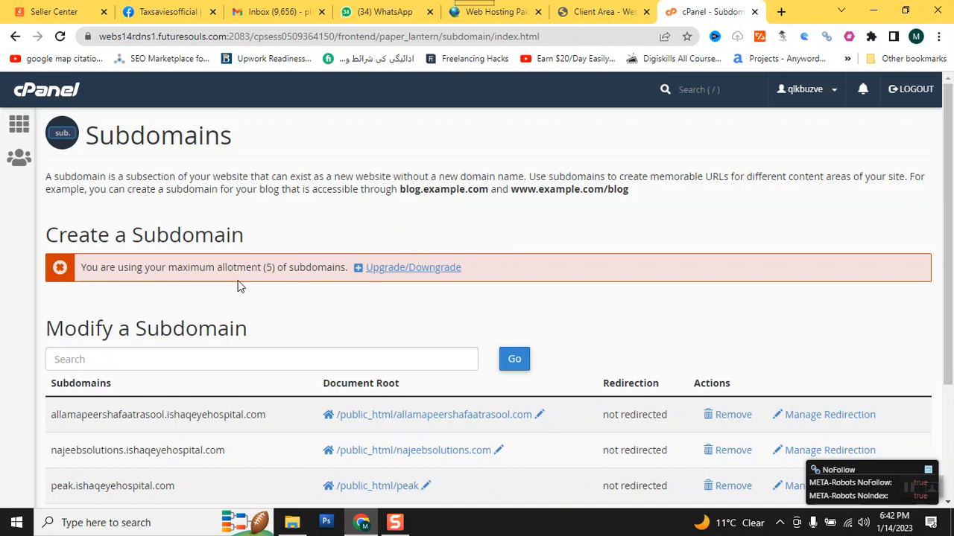
scroll(316, 348, down, 2)
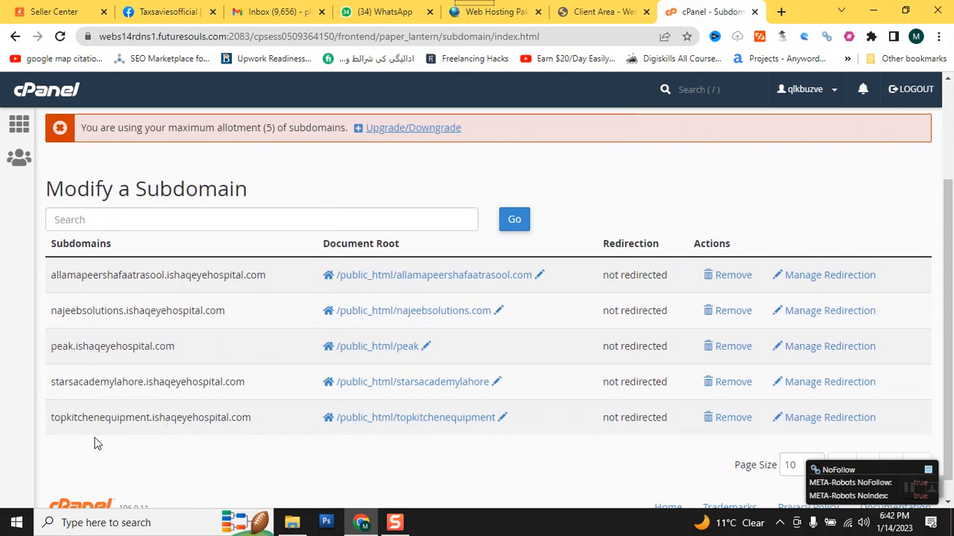
- Visit topkitchenequipment.ishaqeyehospital.com in a new browser tab to check the new subdomain
click(780, 12)
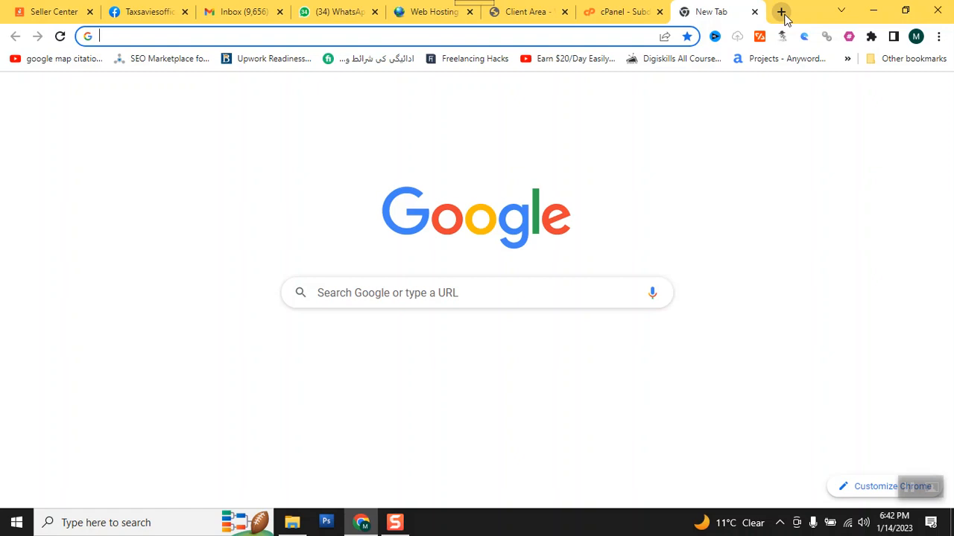
text(to)
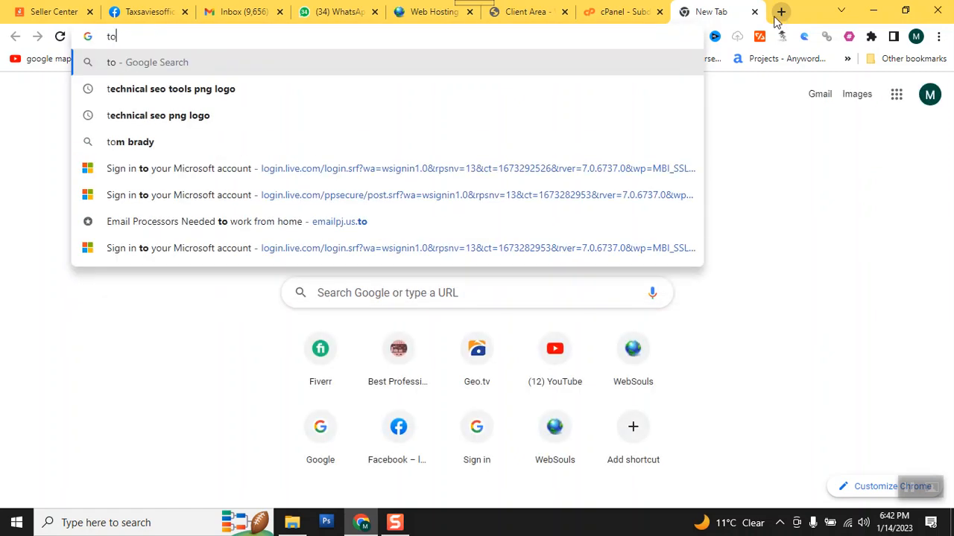
text(pkitchenequipment)
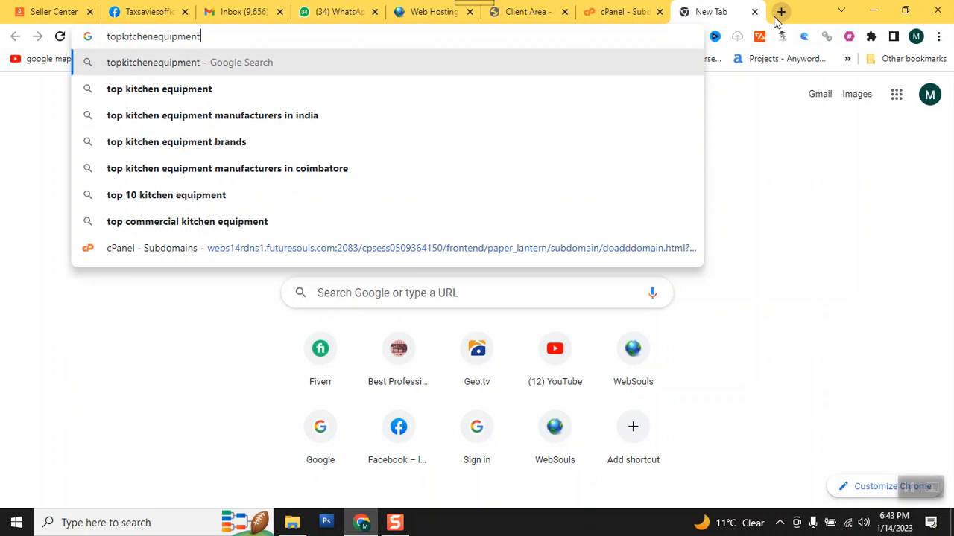
text(.)
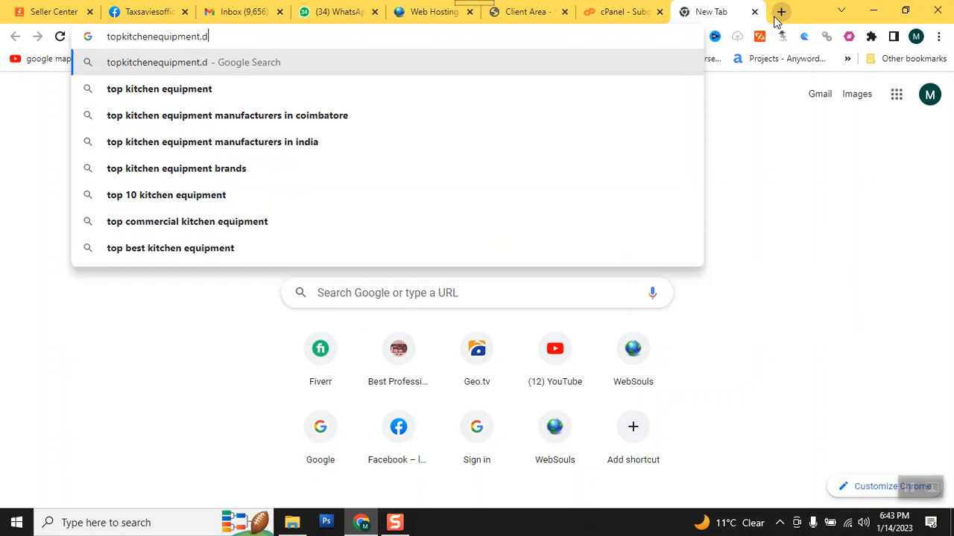
text(ish)
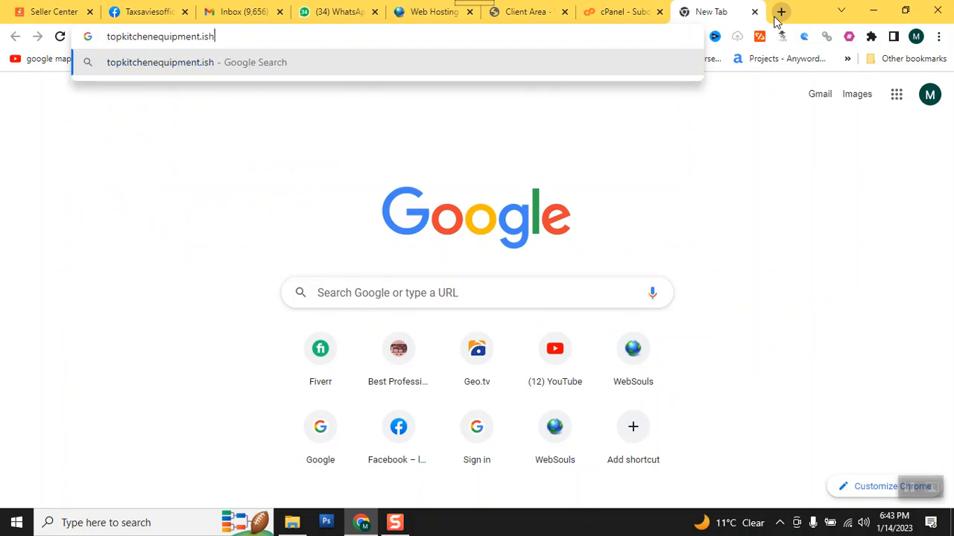
text(aqeye)
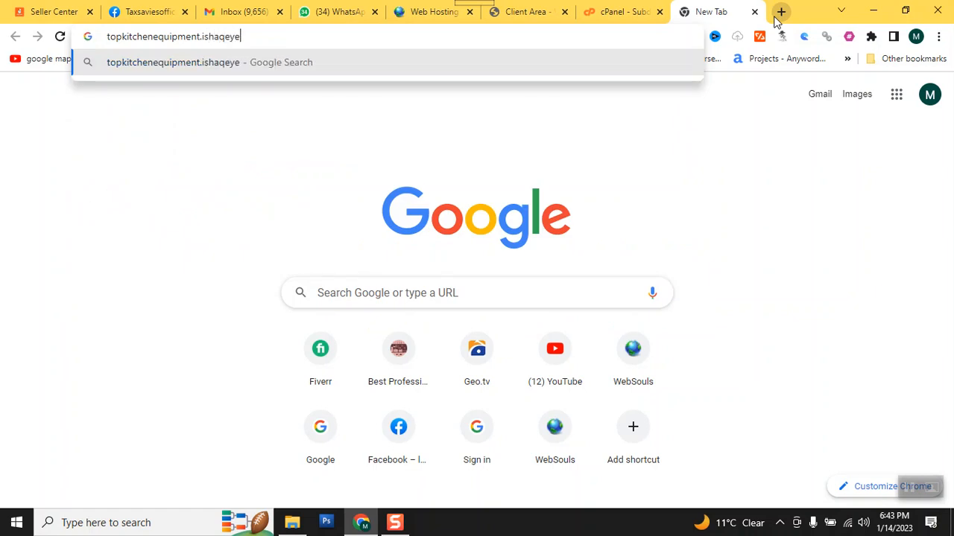
text(hospita)
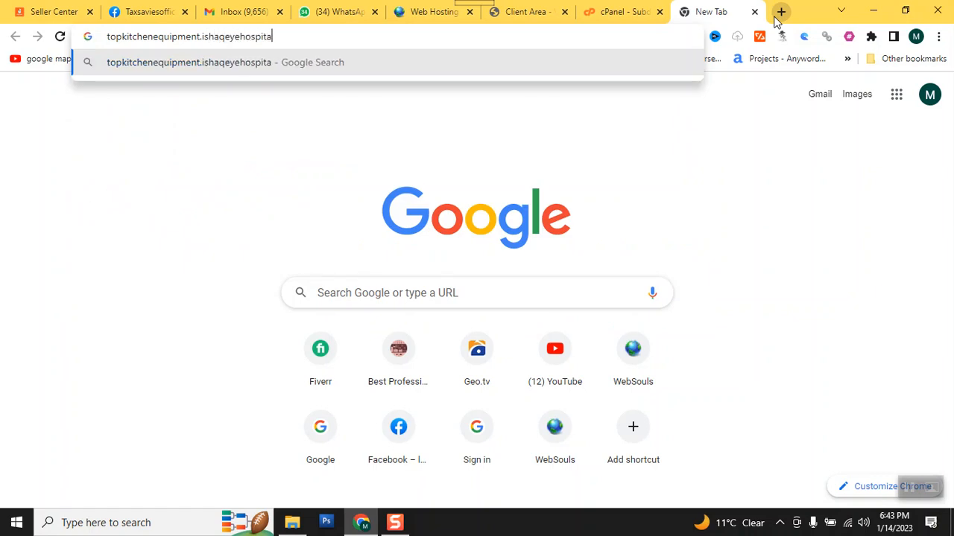
text(l.com)
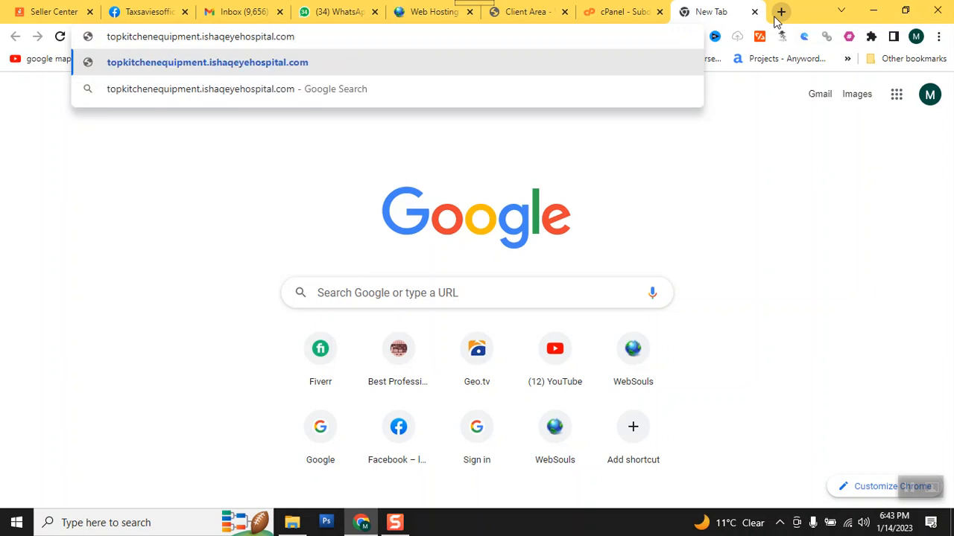
click(220, 65)
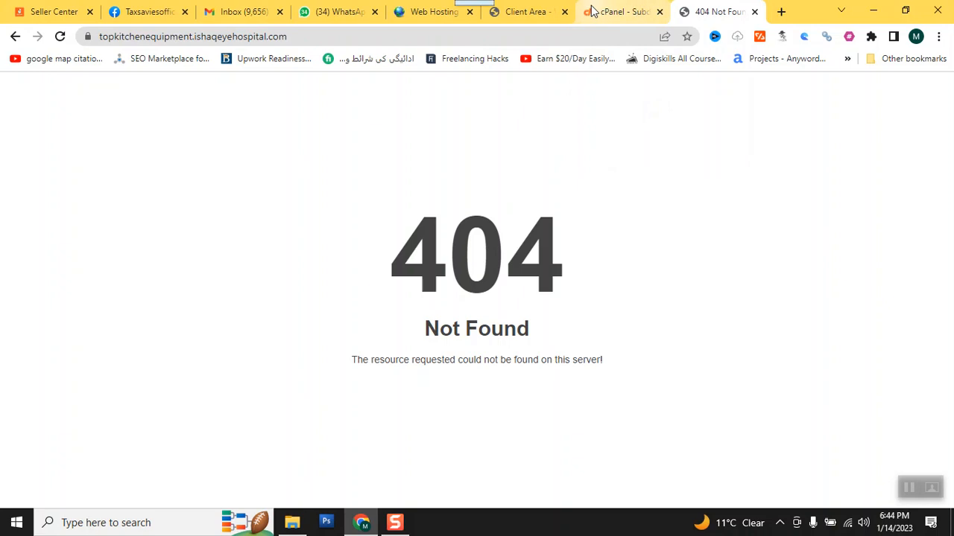
- Return to cPanel, open File Manager from its home page and select the public_html folder
click(590, 11)
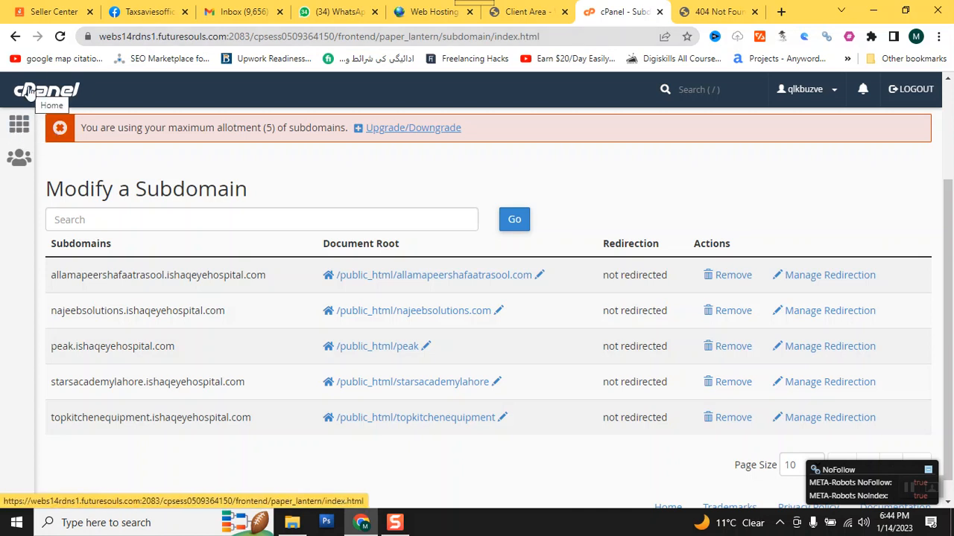
click(23, 126)
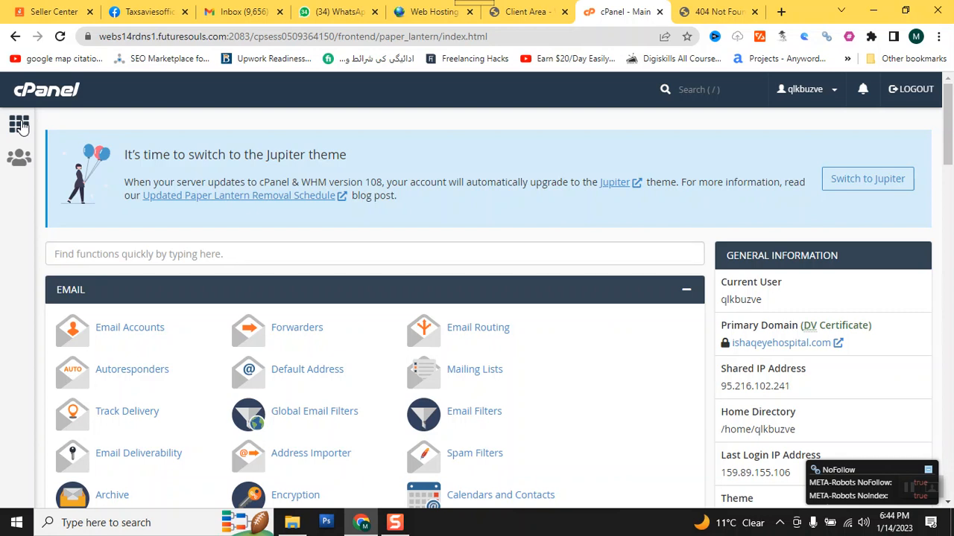
scroll(142, 280, down, 3)
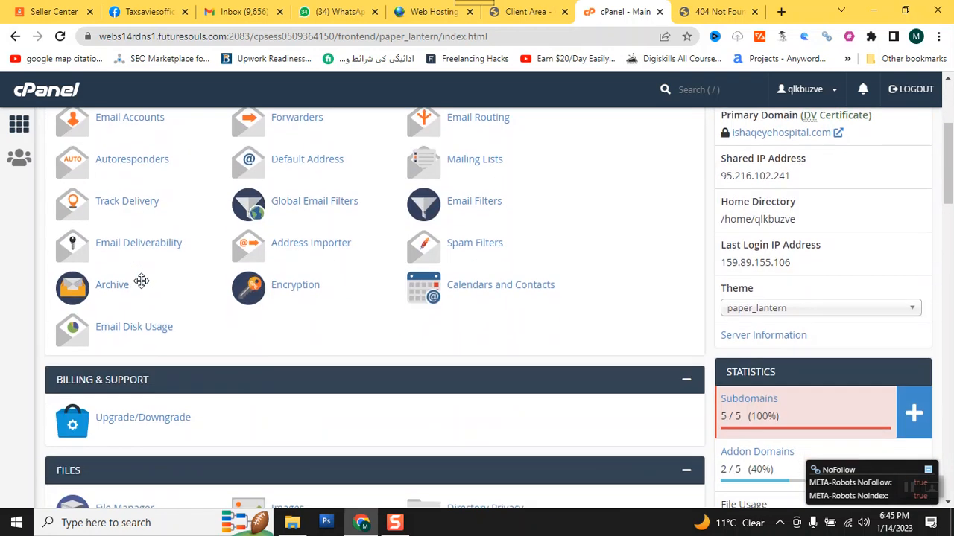
scroll(142, 281, down, 3)
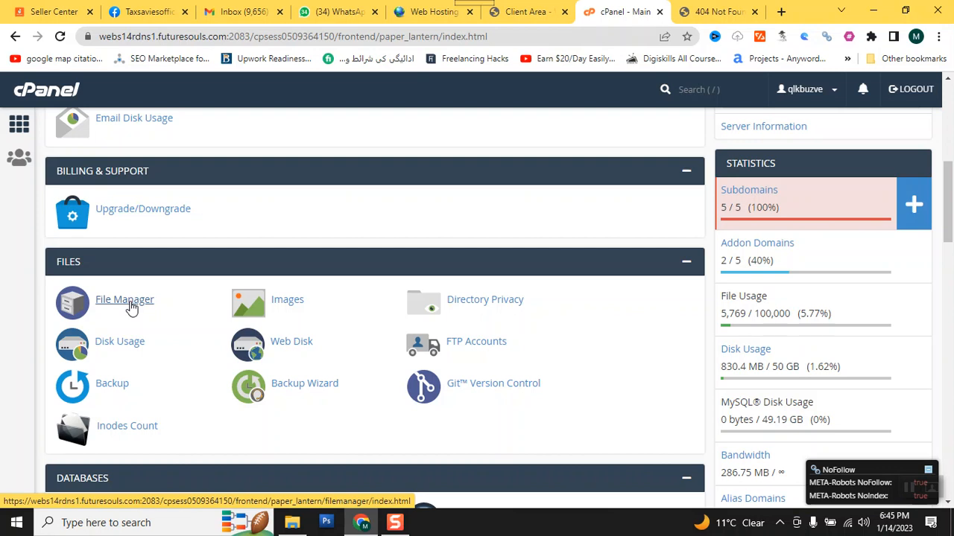
click(130, 305)
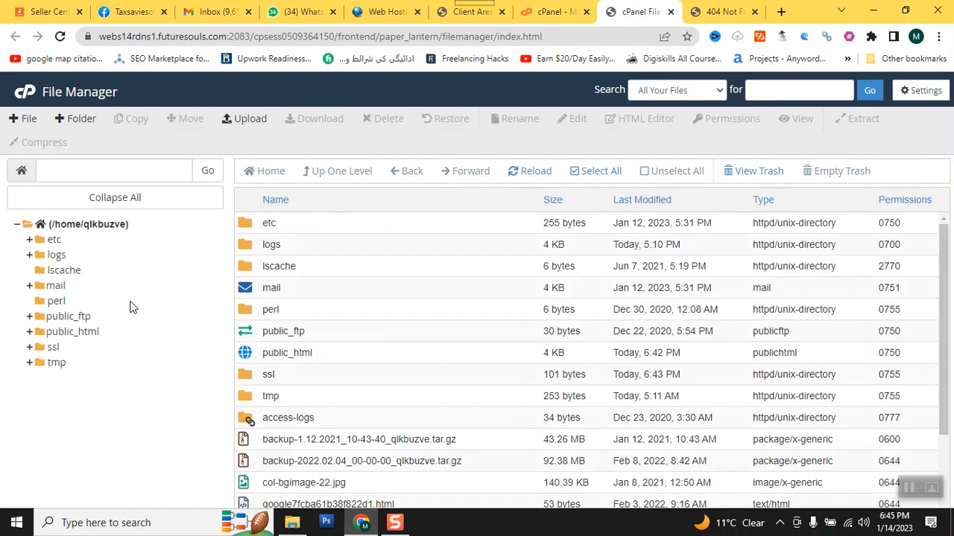
click(248, 358)
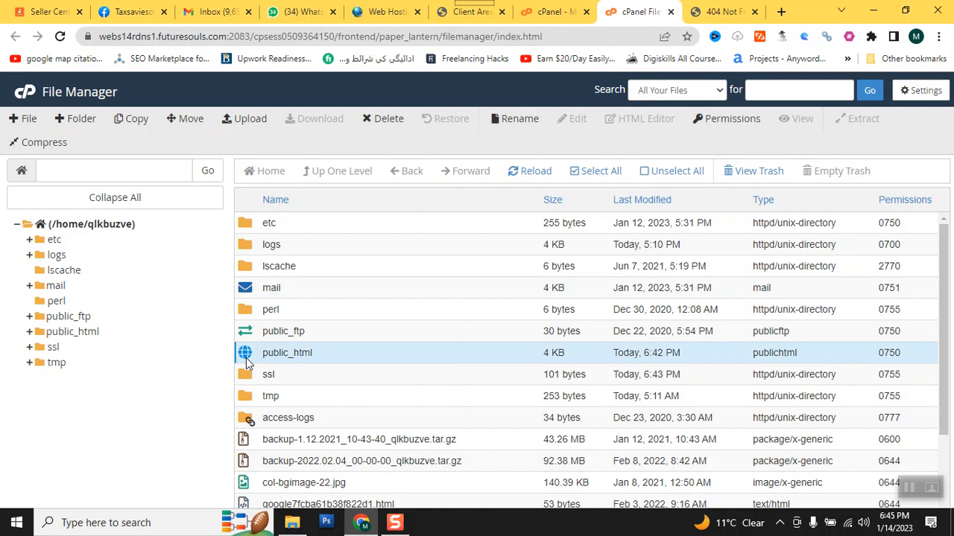
- Open the topkitchenequipment folder inside public_html
double_click(245, 355)
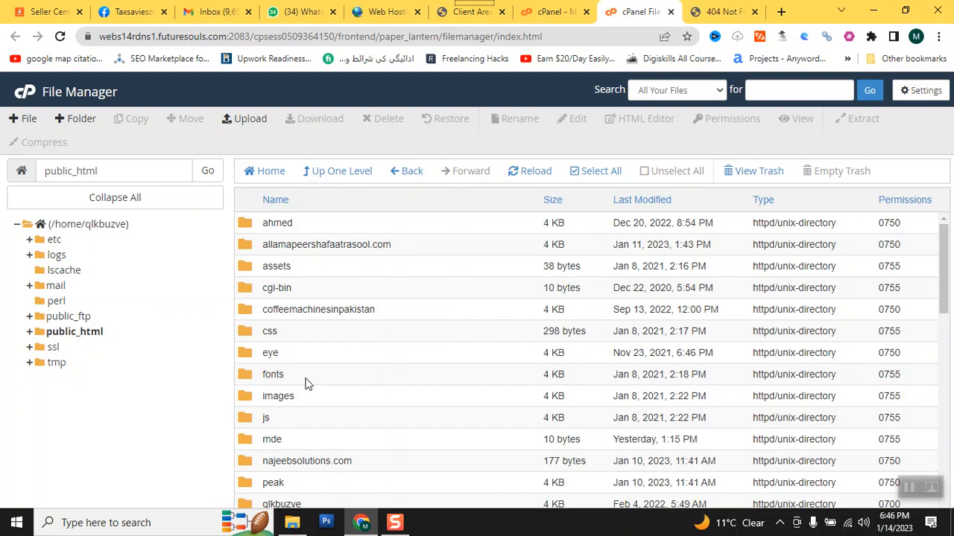
scroll(305, 383, down, 1)
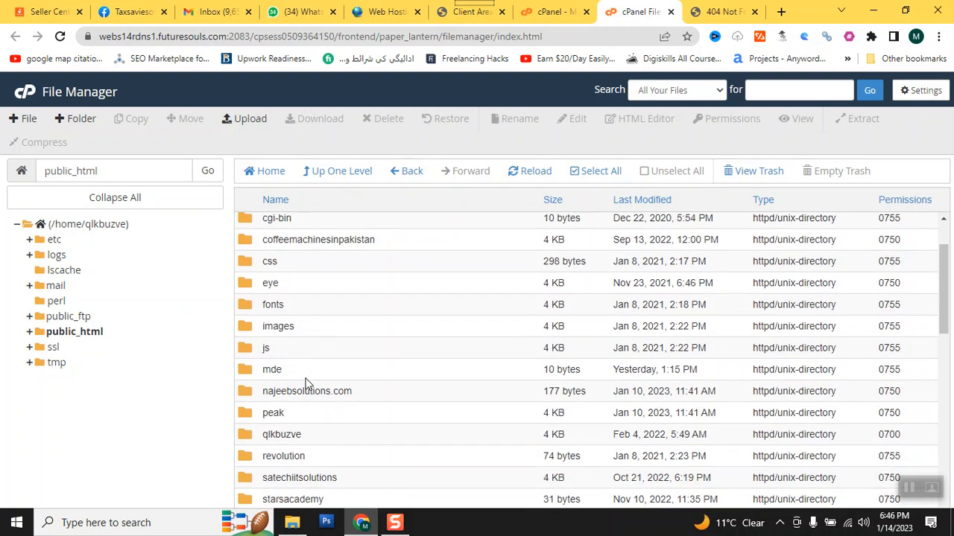
scroll(305, 383, down, 2)
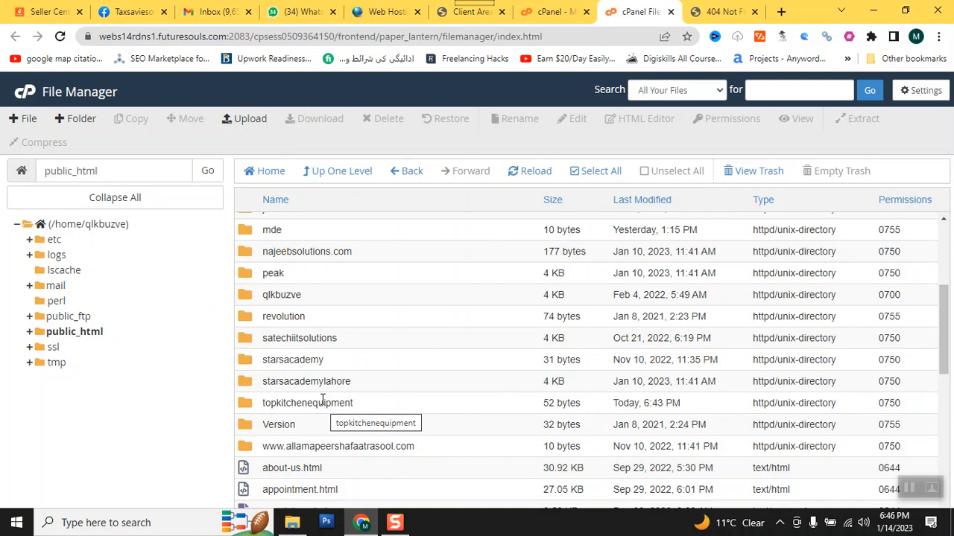
double_click(248, 403)
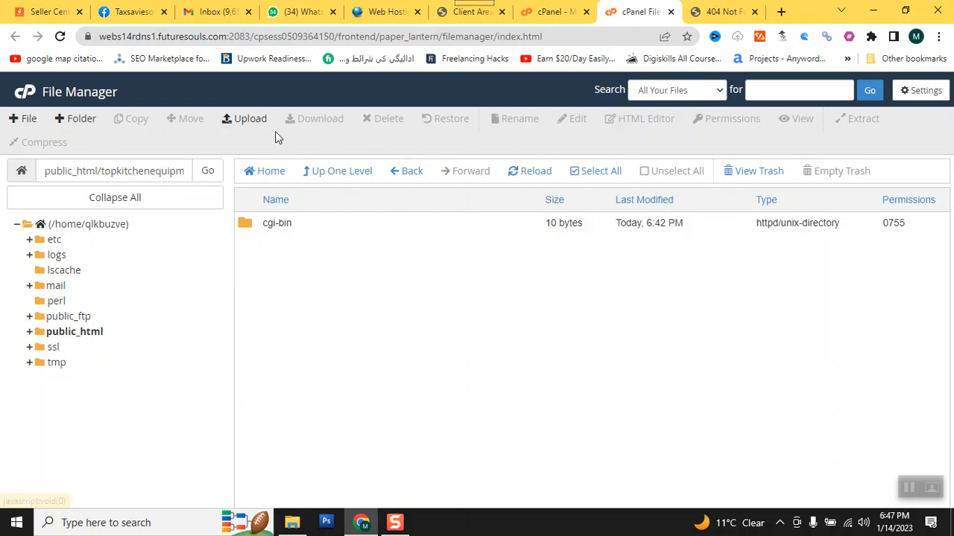
- Upload the dastgir ZIP archive from the local dm-0630-December22 folder to topkitchenequipment, and go back to that folder's file list
click(249, 119)
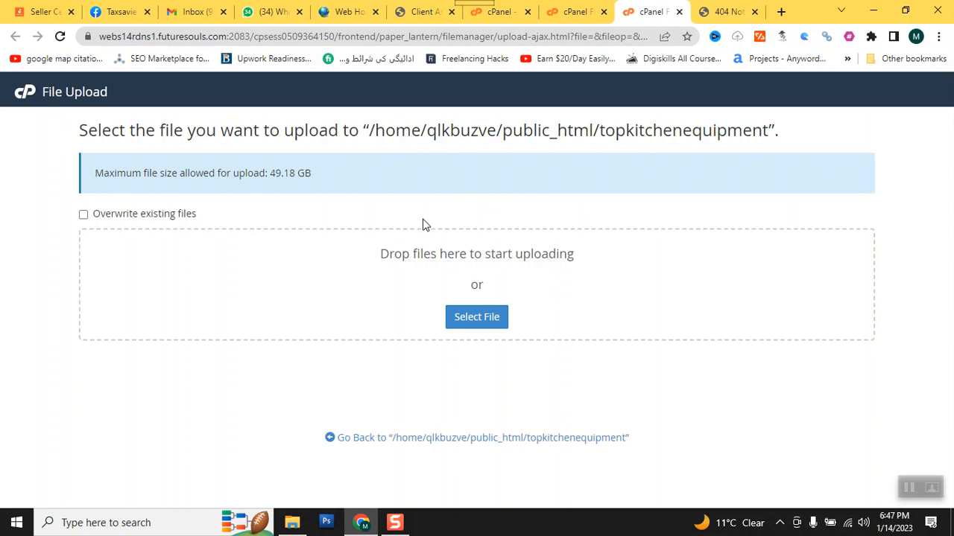
click(487, 319)
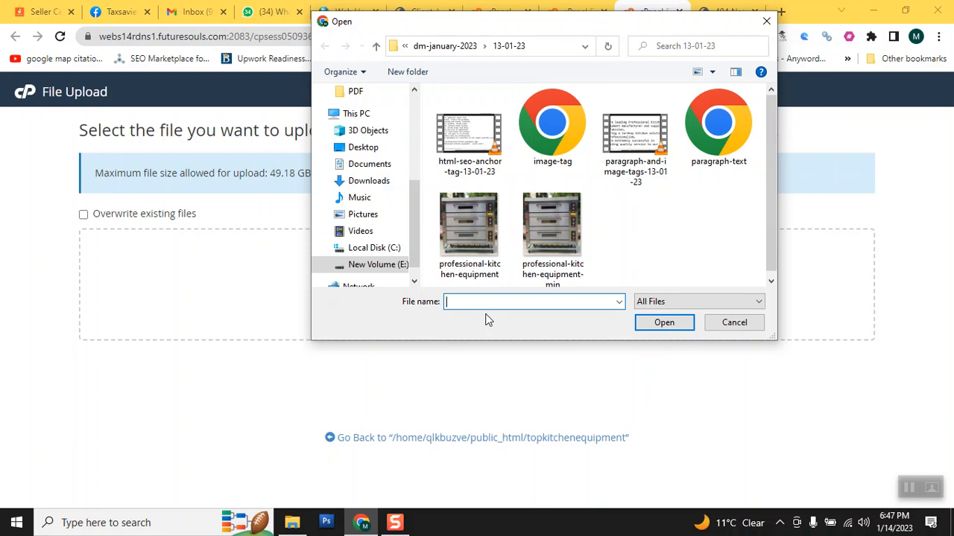
click(432, 48)
click(423, 46)
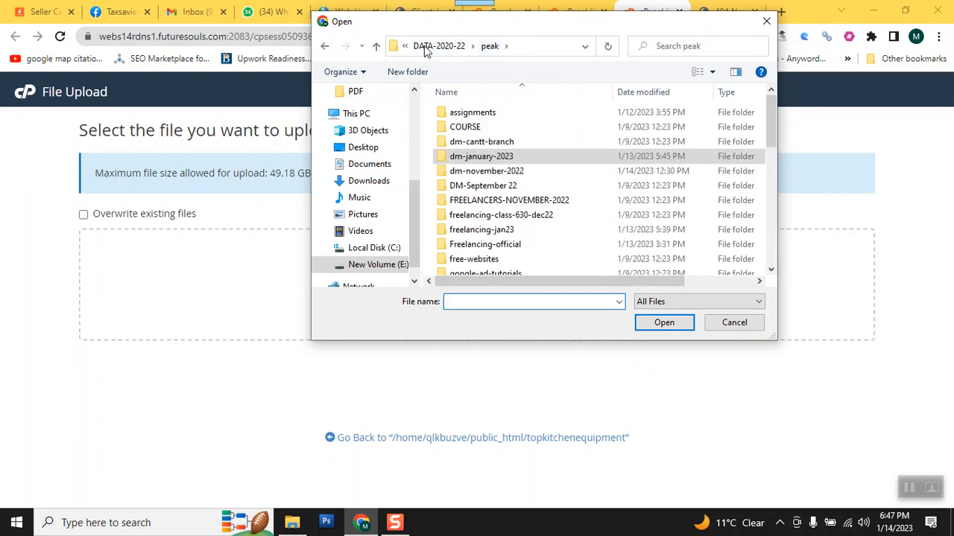
double_click(470, 143)
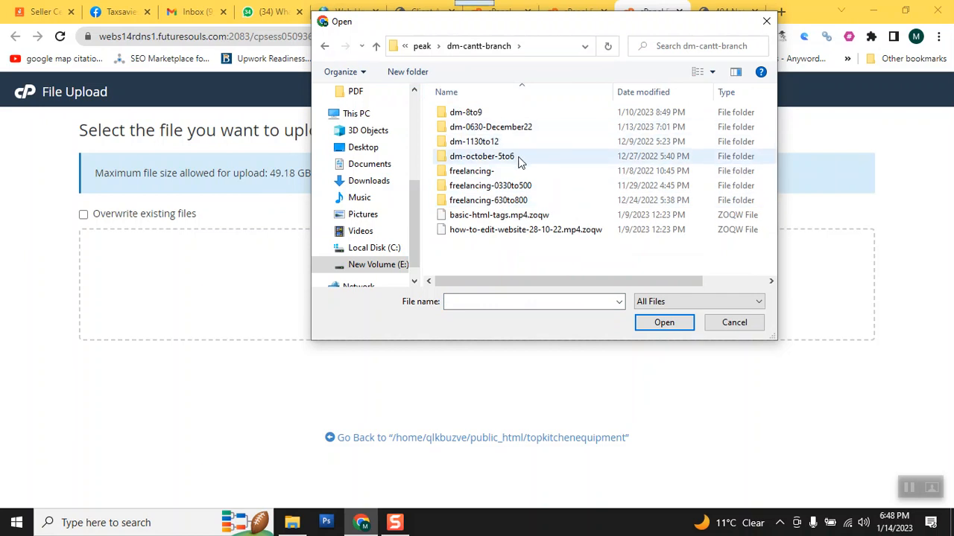
double_click(495, 131)
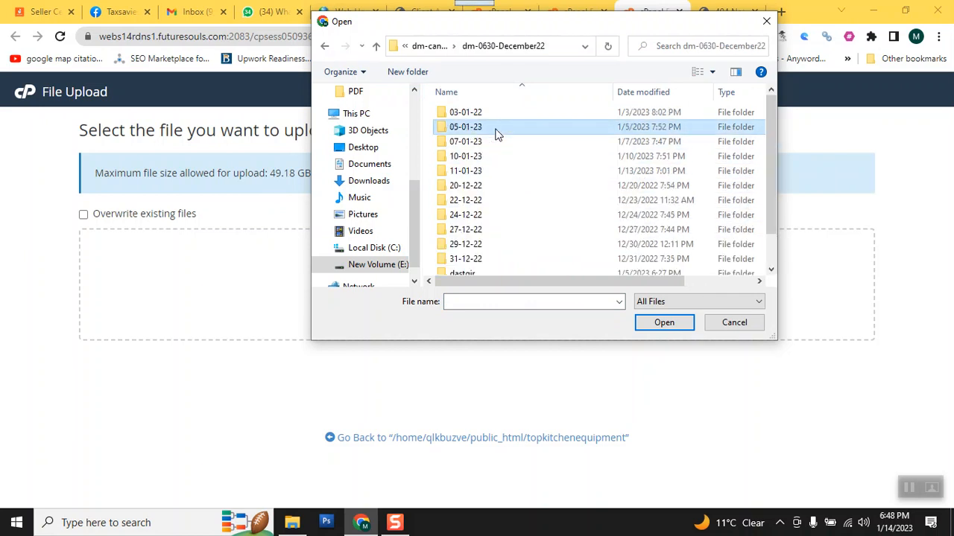
scroll(491, 133, down, 1)
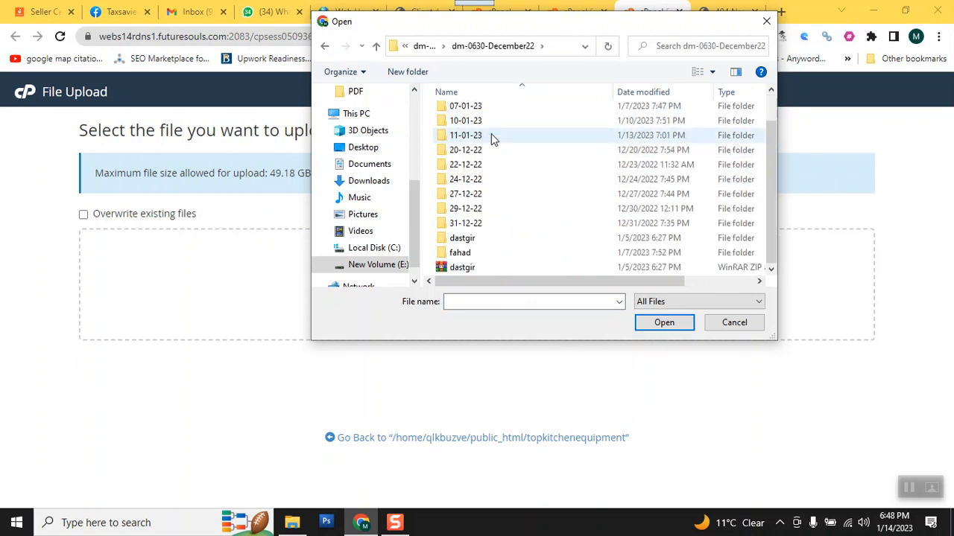
double_click(462, 267)
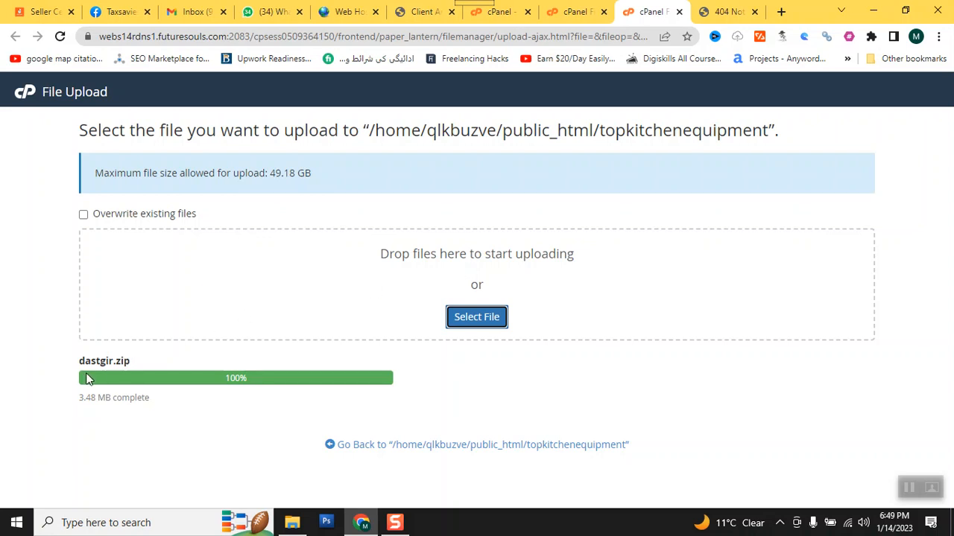
click(445, 447)
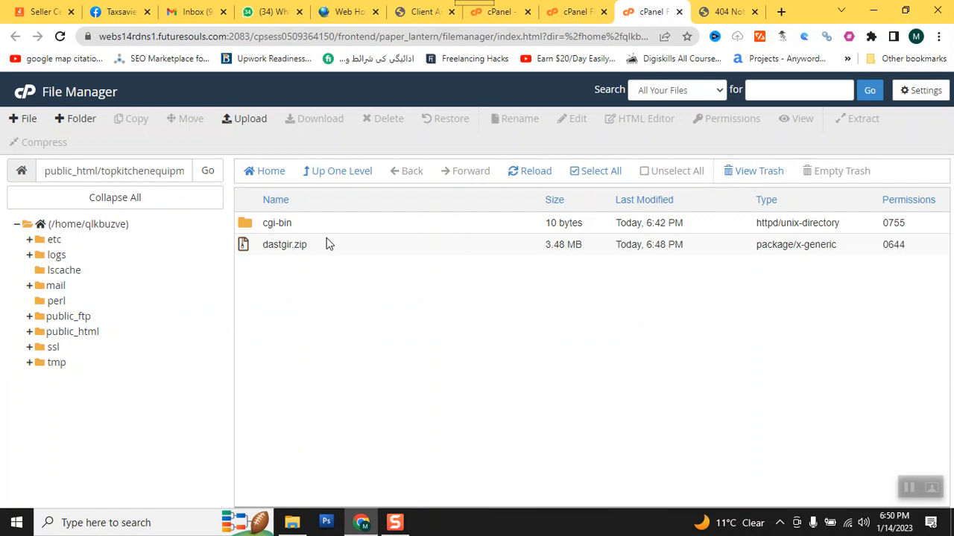
- Extract dastgir.zip into /public_html/topkitchenequipment and reload the file list
click(298, 244)
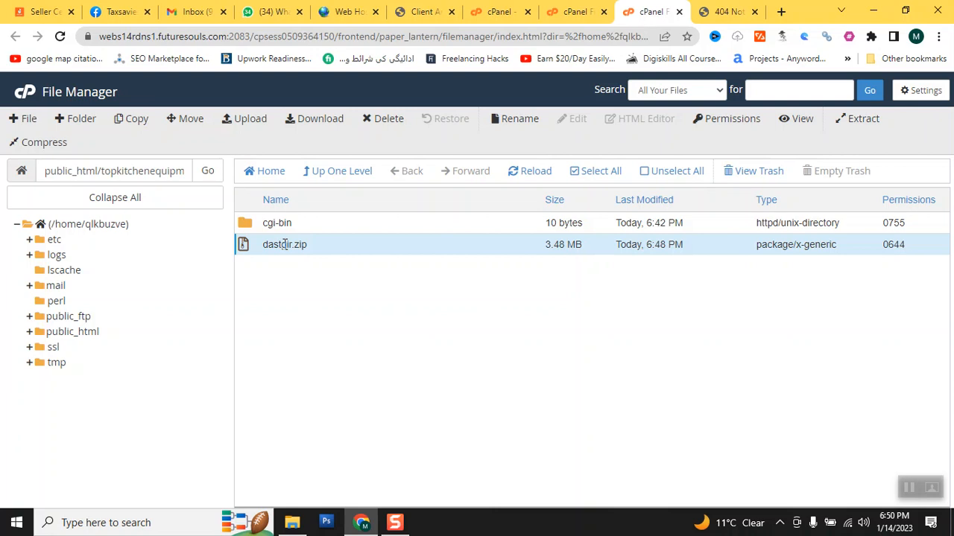
right_click(284, 246)
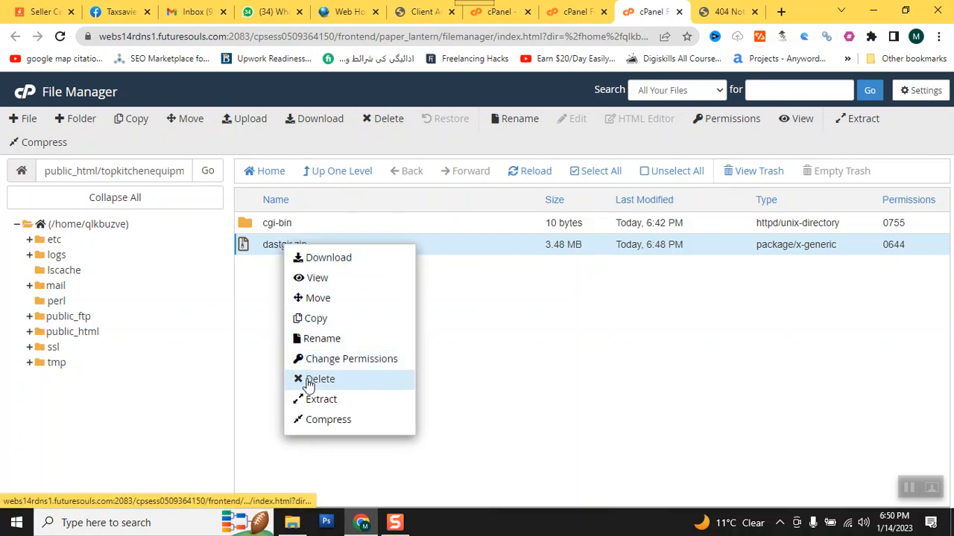
click(367, 404)
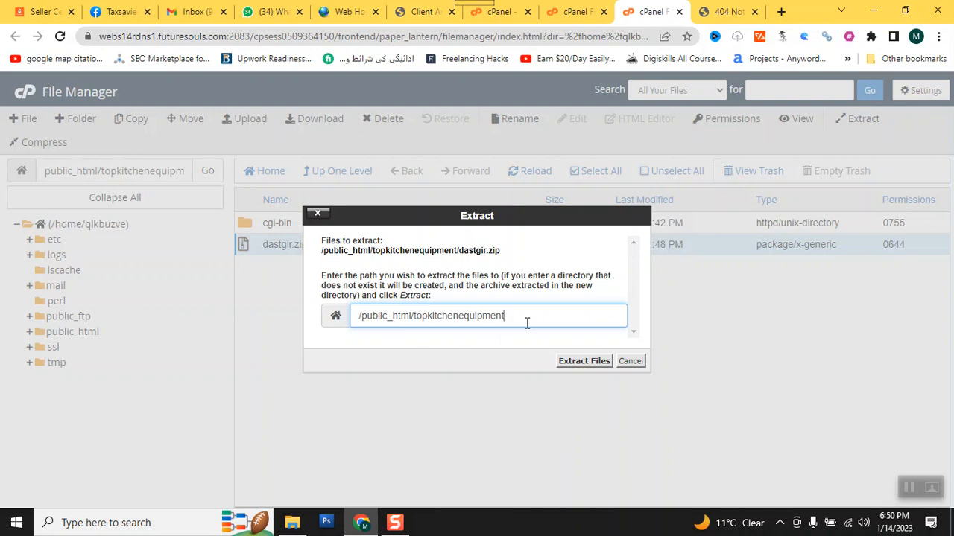
click(595, 362)
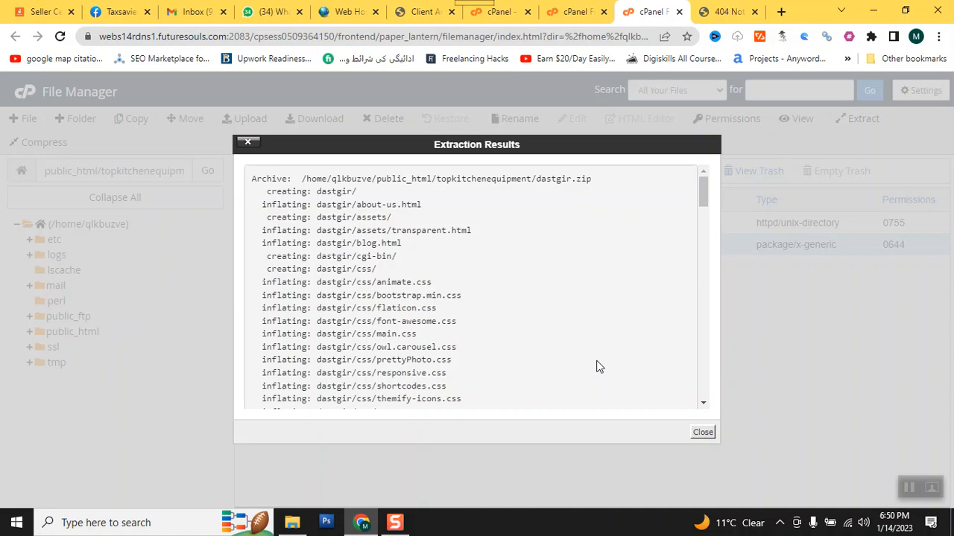
click(705, 435)
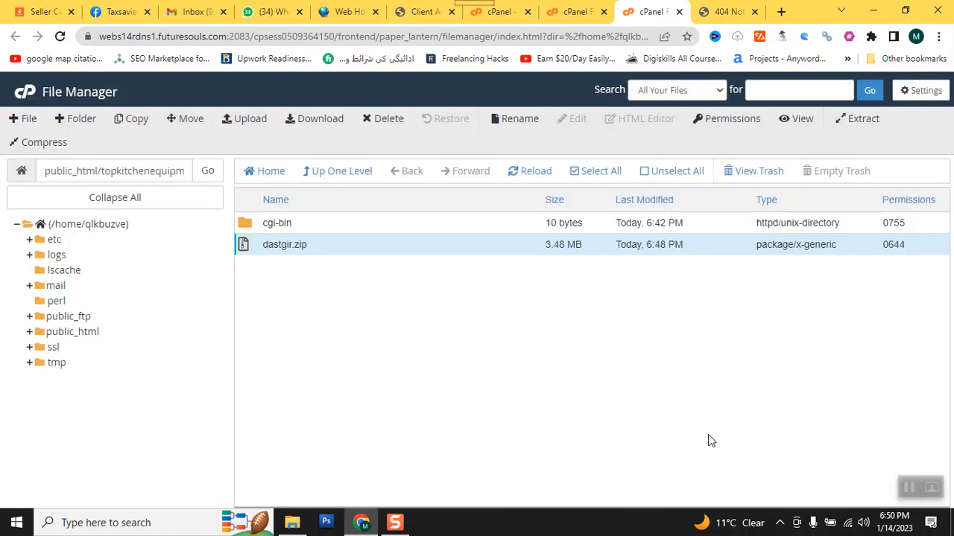
click(60, 36)
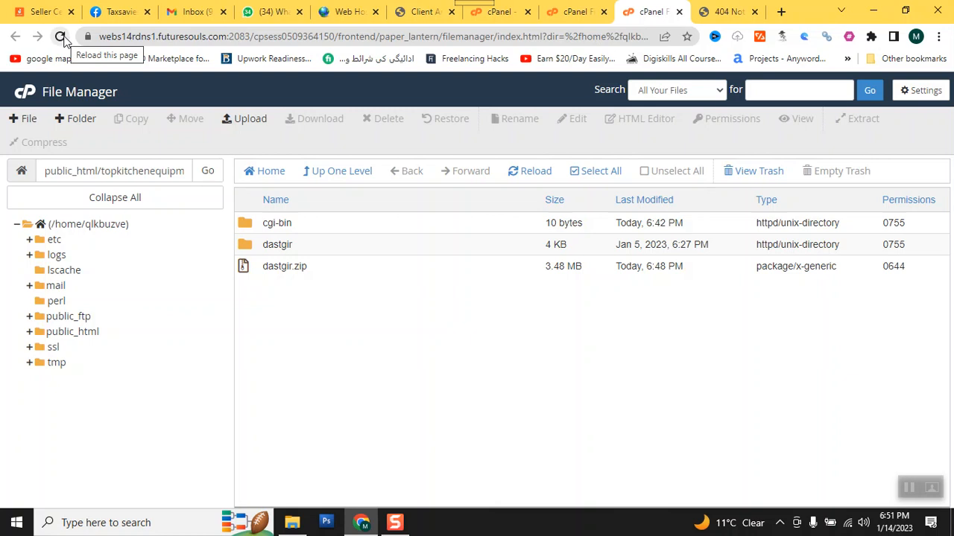
- Move all files and folders from the extracted dastgir folder into its parent folder, /public_html/topkitchenequipment
double_click(275, 249)
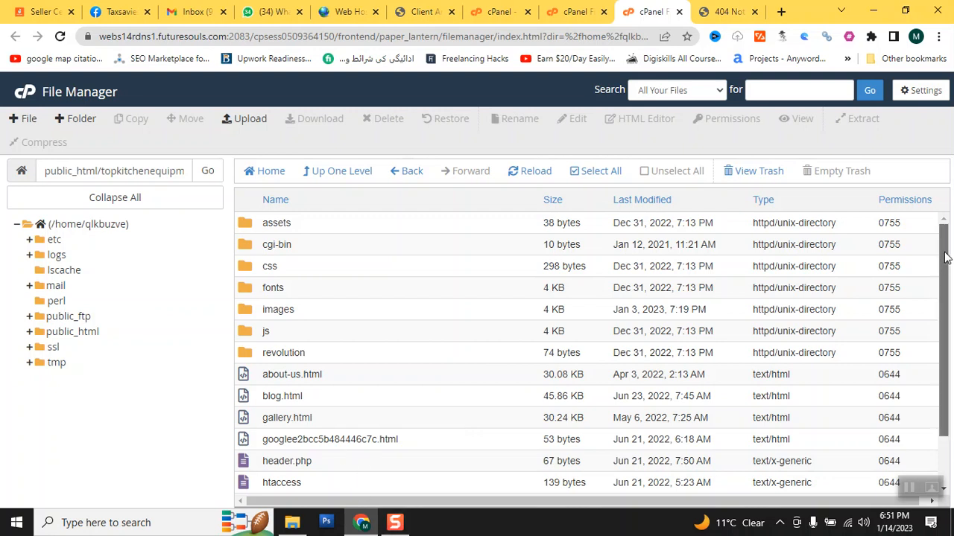
click(593, 180)
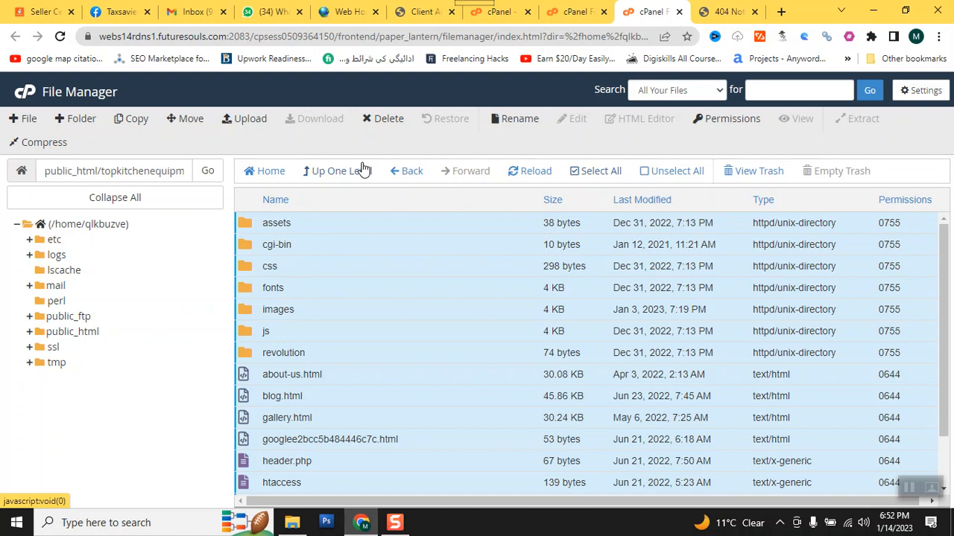
click(191, 121)
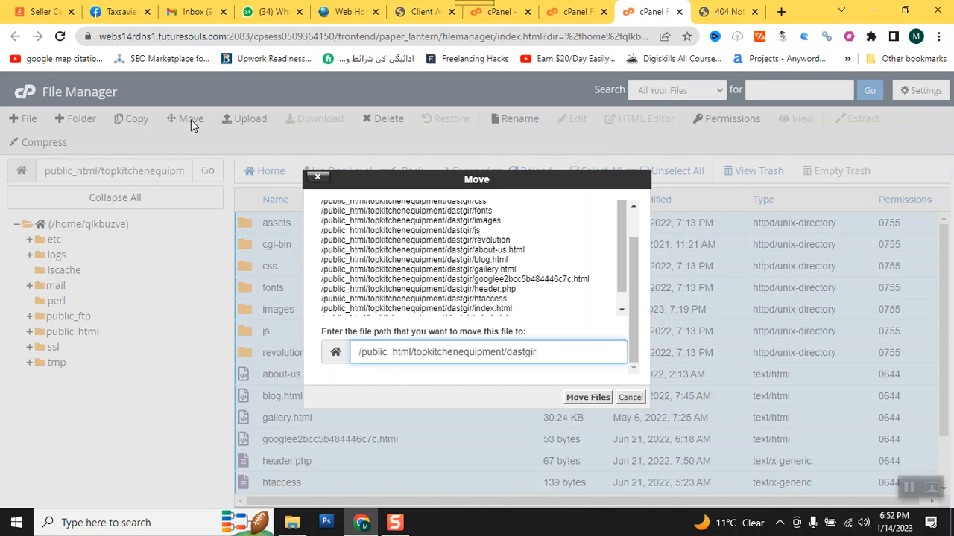
key(BackSpace)
key(BackSpace)
key(BackSpace)
key(BackSpace)
key(BackSpace)
key(BackSpace)
key(BackSpace)
click(587, 397)
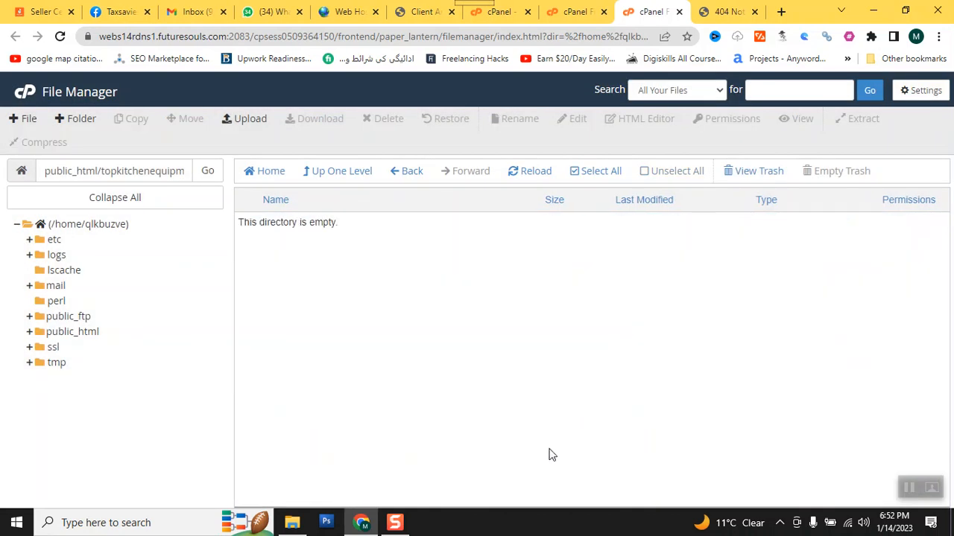
- Go up to the topkitchenequipment folder and delete the emptied dastgir folder
click(349, 183)
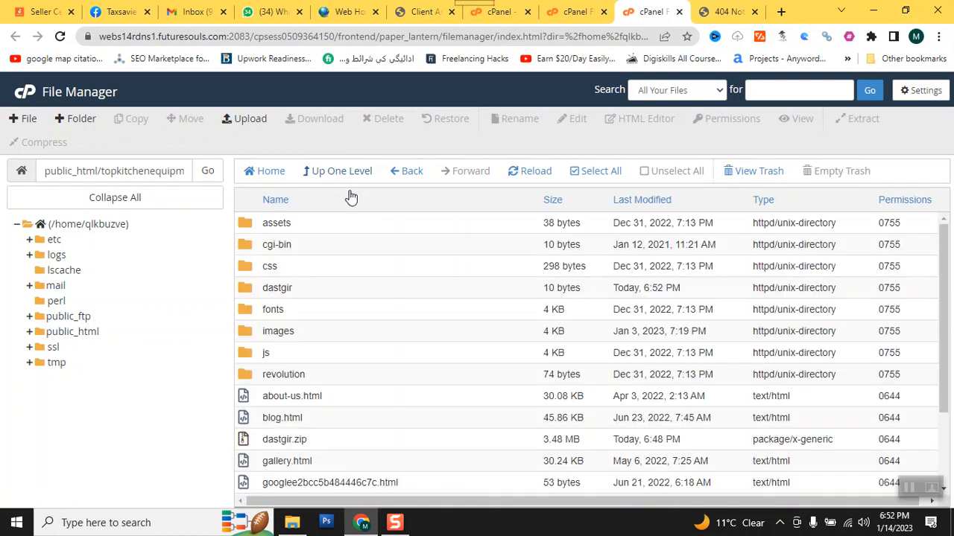
click(239, 298)
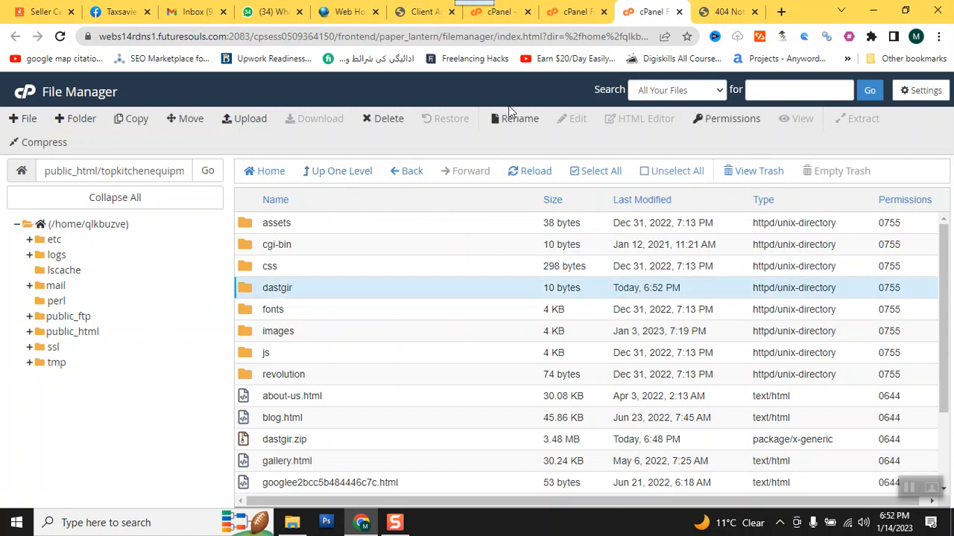
click(388, 123)
click(591, 334)
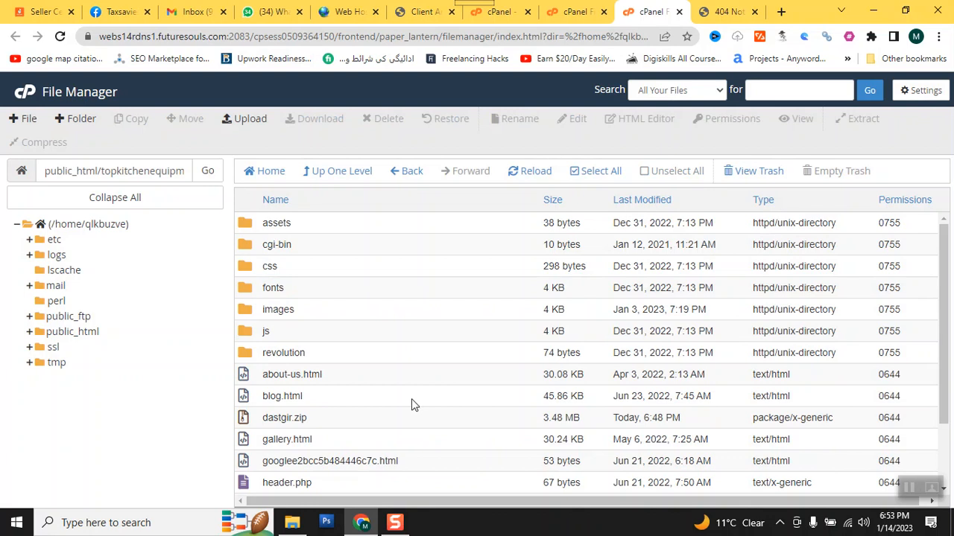
- Move the dastgir.zip archive in the topkitchenequipment folder to the trash
scroll(407, 406, down, 2)
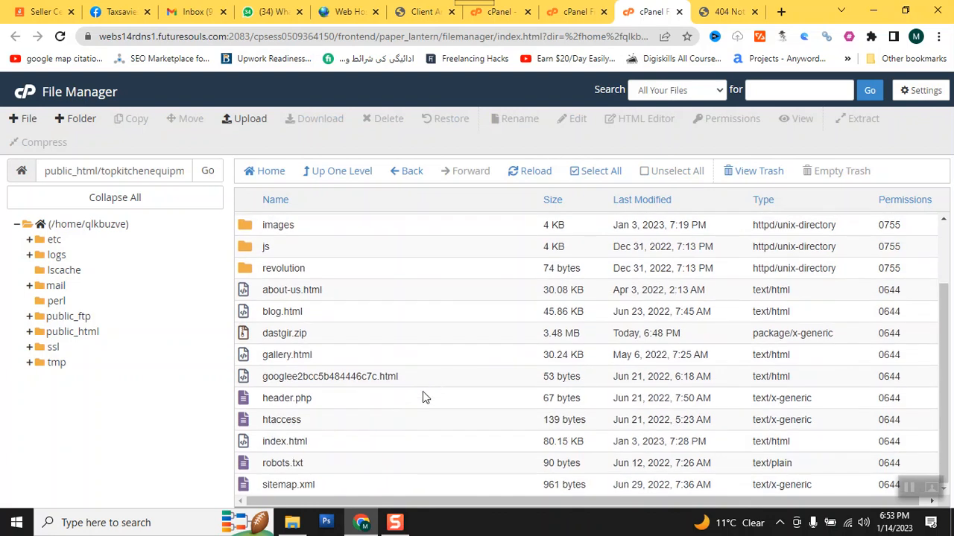
scroll(400, 397, up, 2)
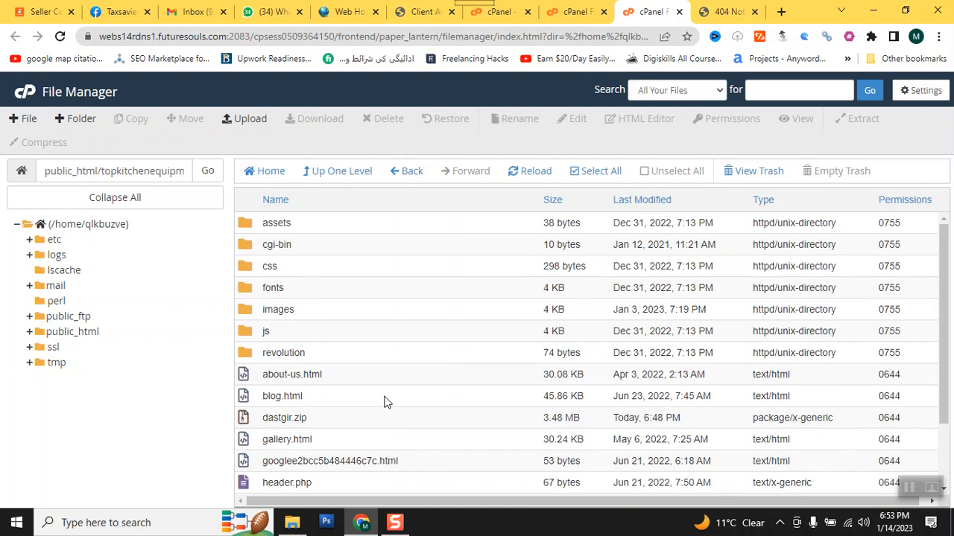
scroll(384, 403, down, 2)
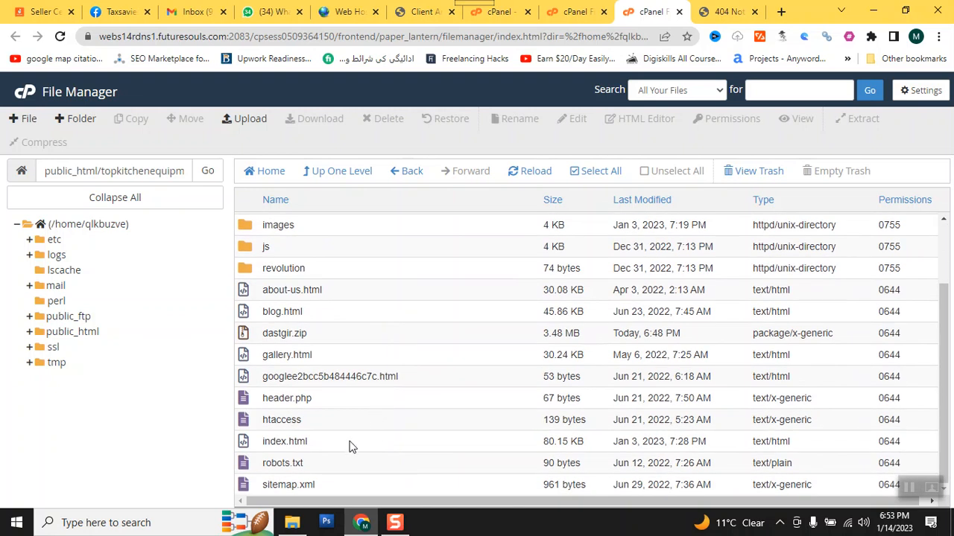
click(335, 334)
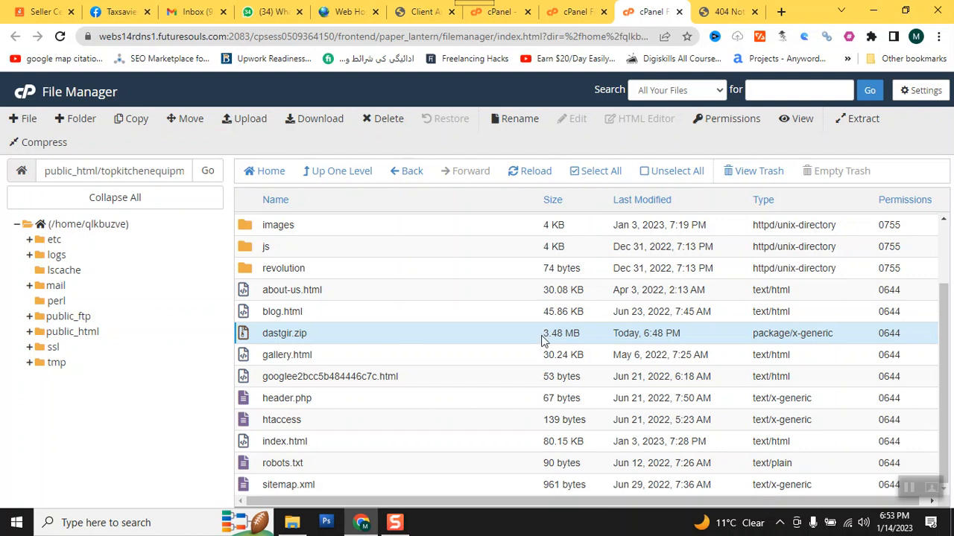
click(377, 125)
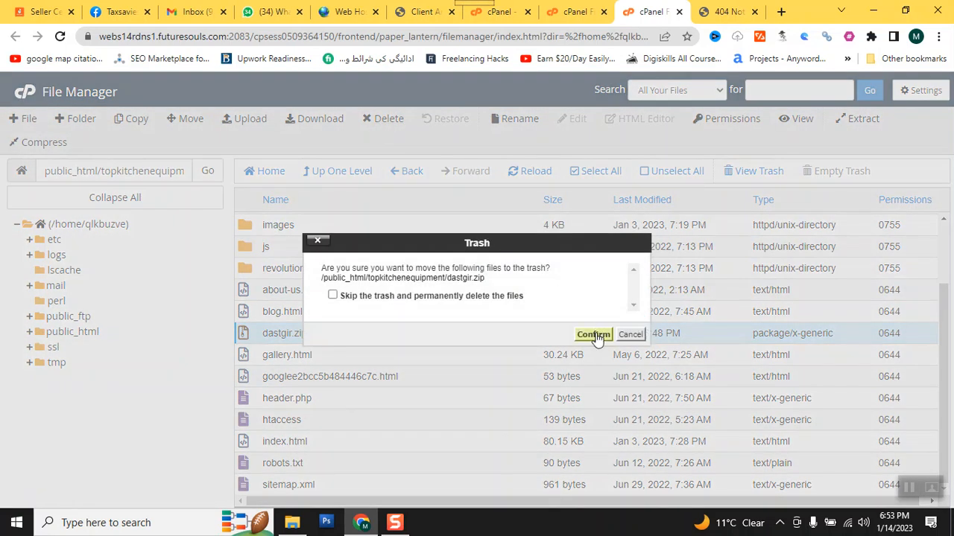
click(593, 334)
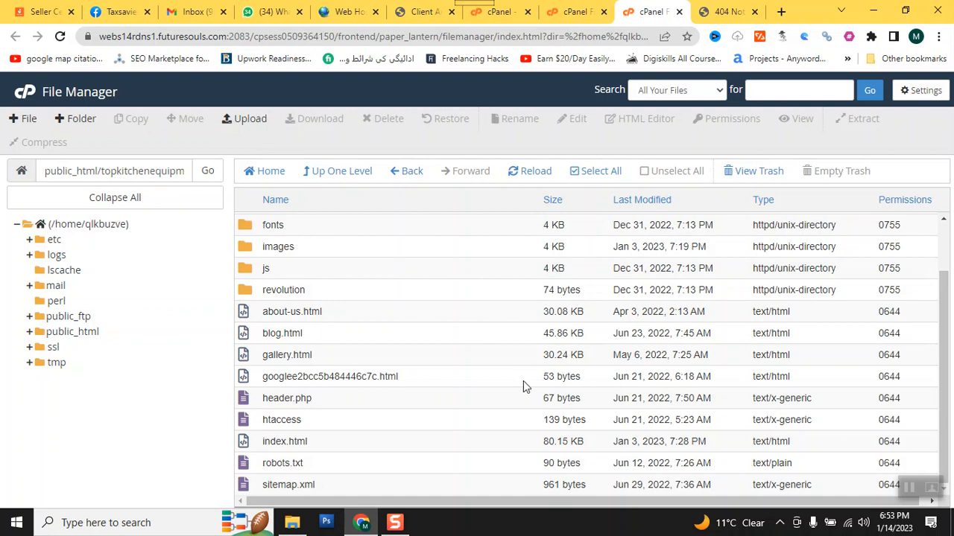
- Switch to the topkitchenequipment.ishaqeyehospital.com browser tab and reload it to check the uploaded website and its address
key(ctrl+Tab)
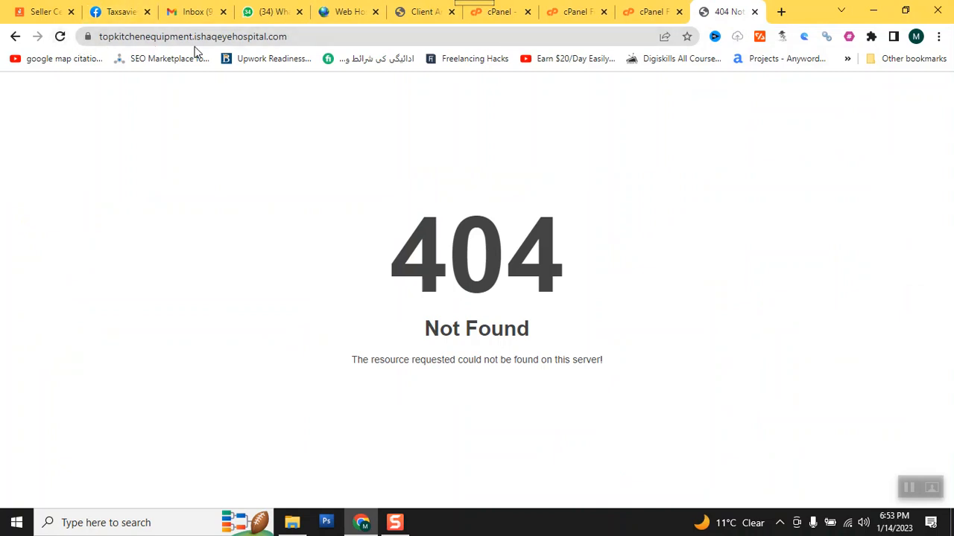
click(59, 37)
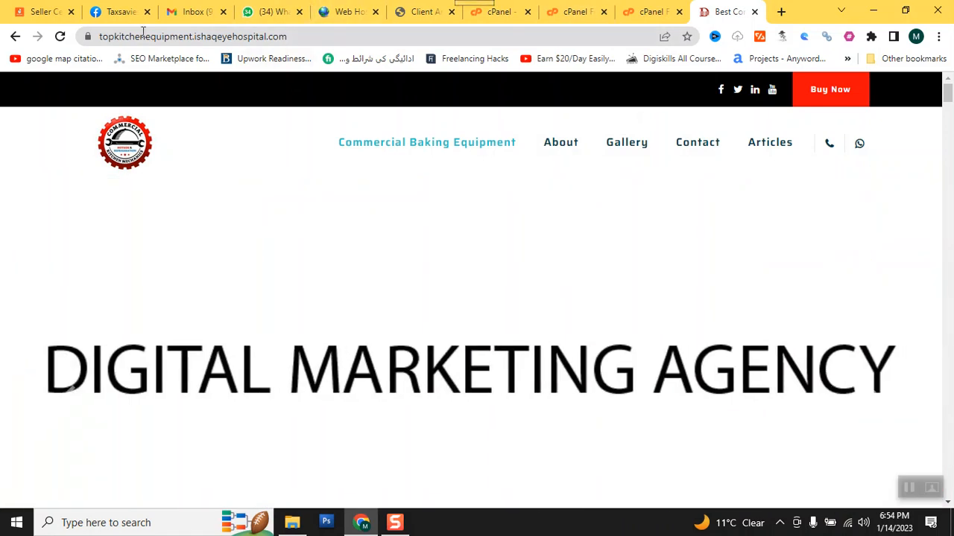
click(105, 43)
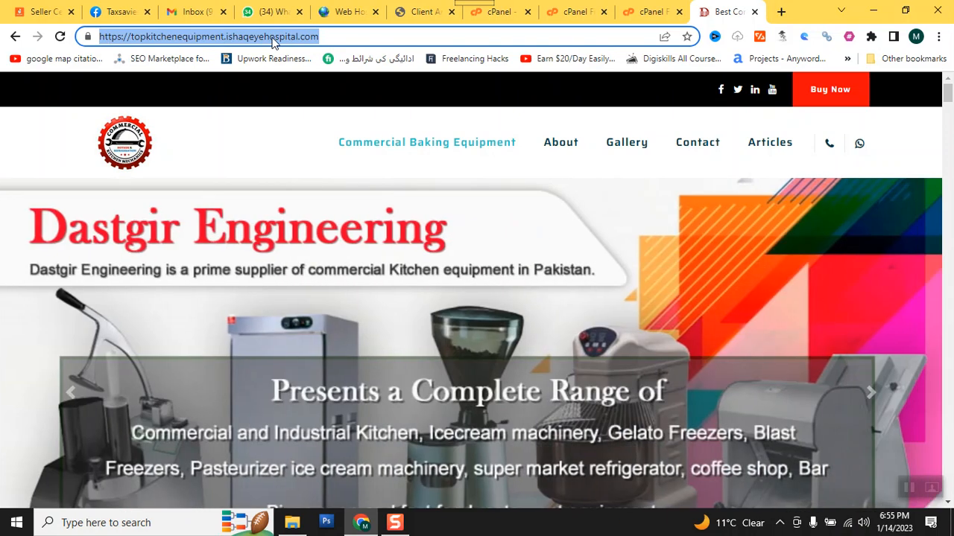
click(372, 34)
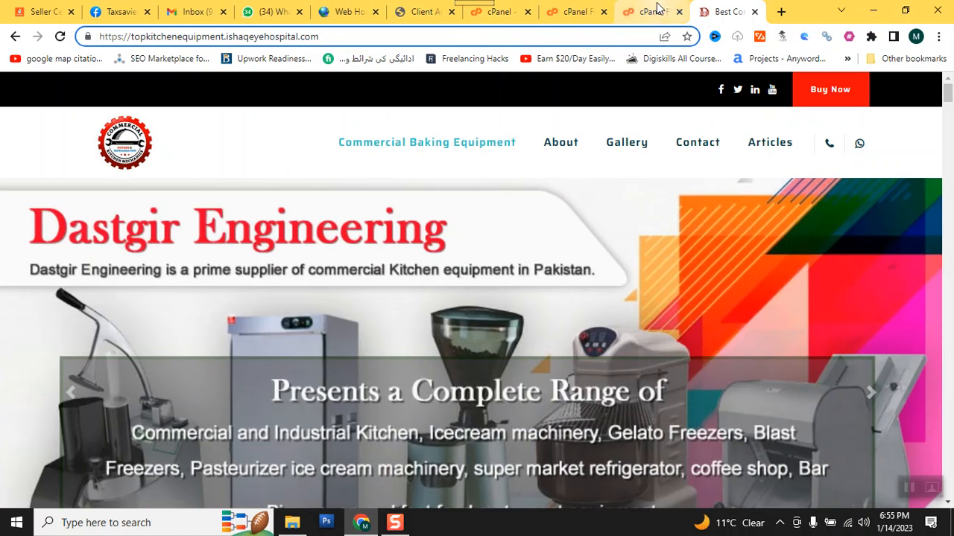
- Search Google for "google search console" in a new browser tab
click(649, 11)
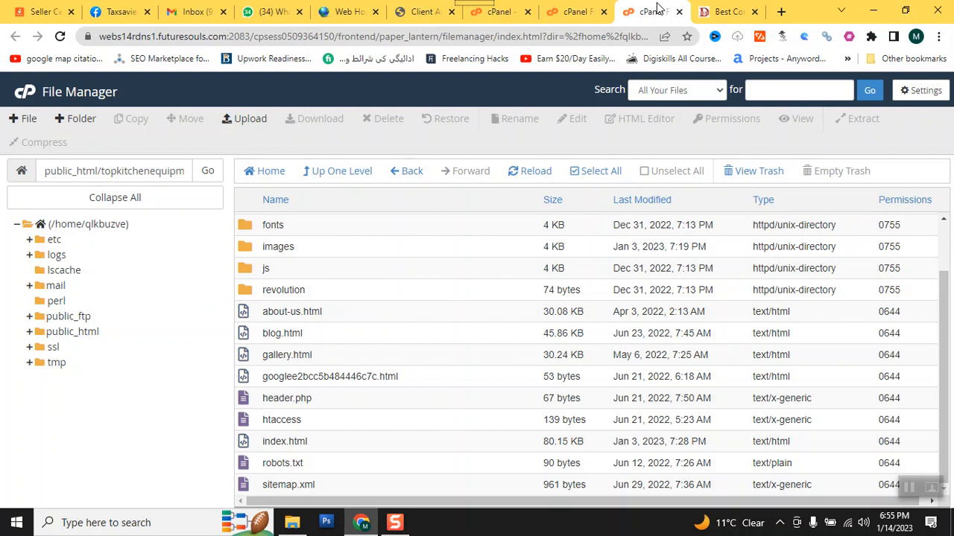
click(781, 12)
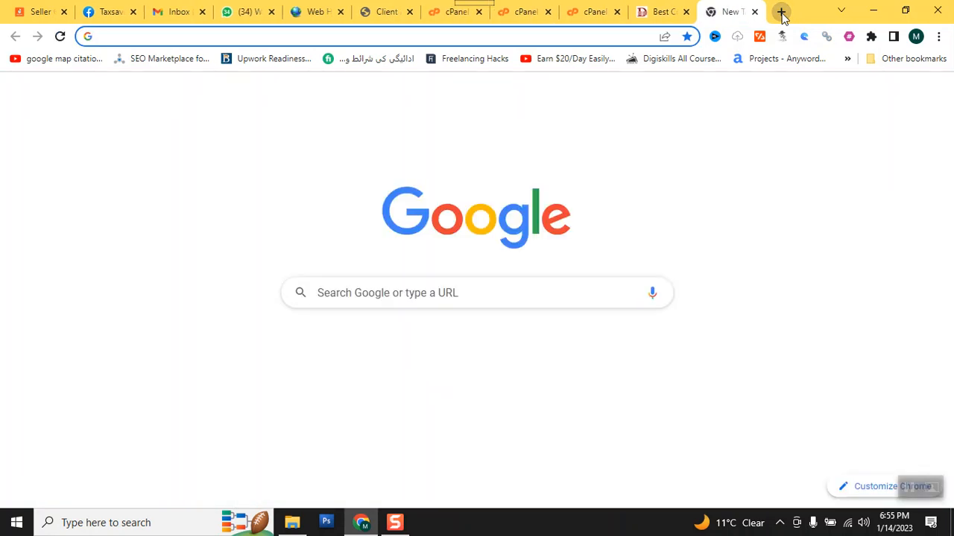
text(google )
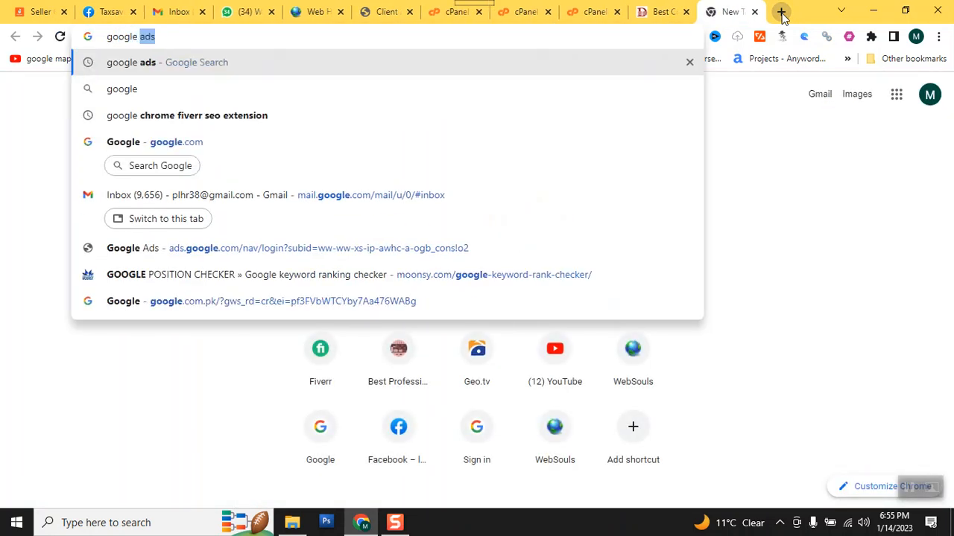
text(search con)
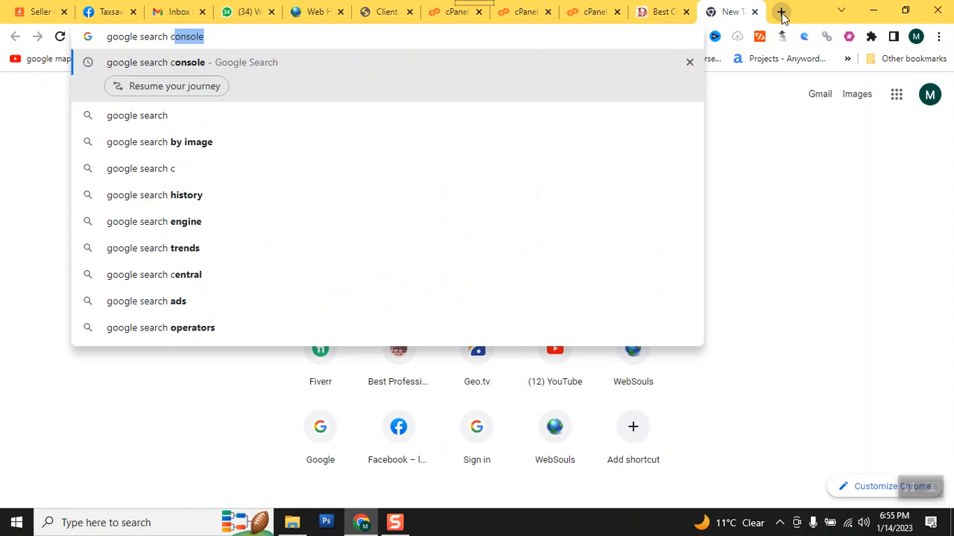
text(sole)
key(Return)
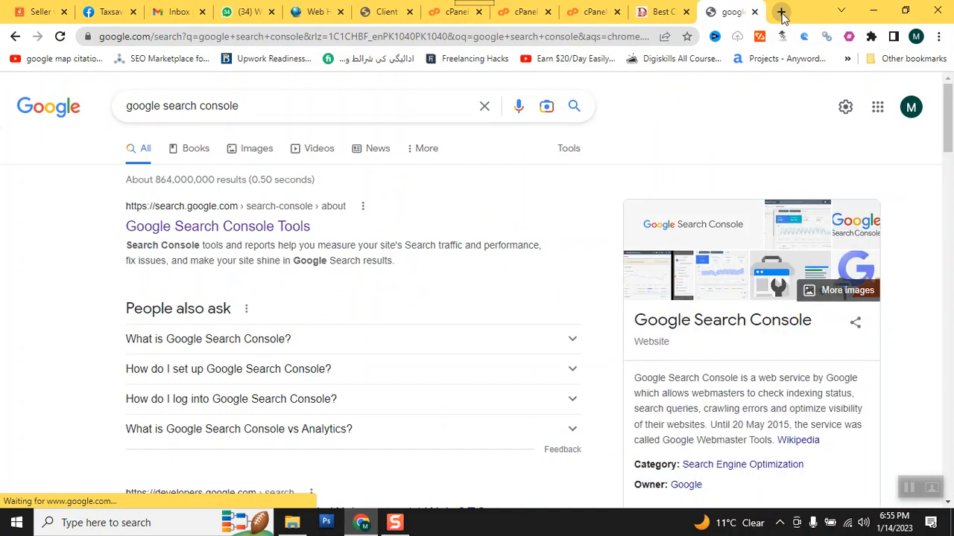
- Enter Google Search Console from the Google Search Console Tools result and open the form for adding a new property
click(179, 227)
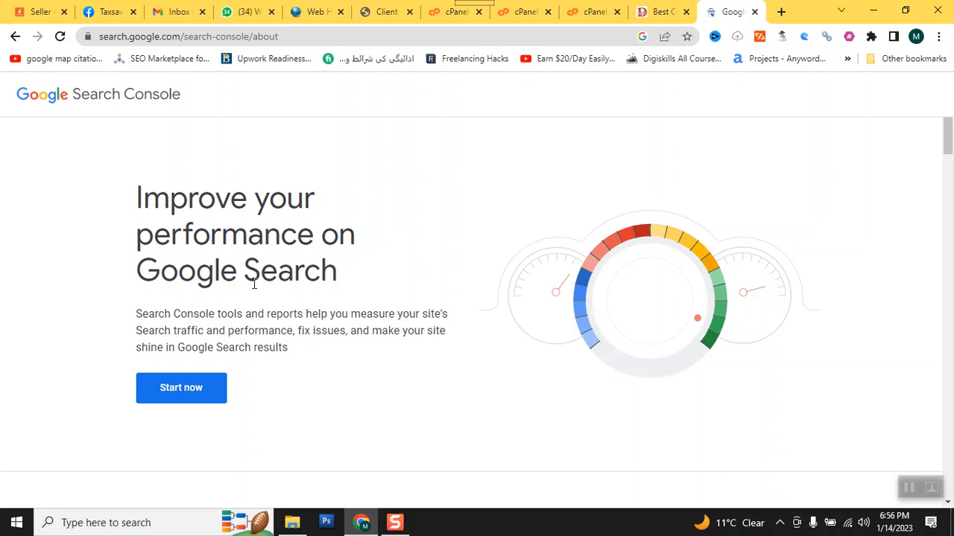
click(179, 388)
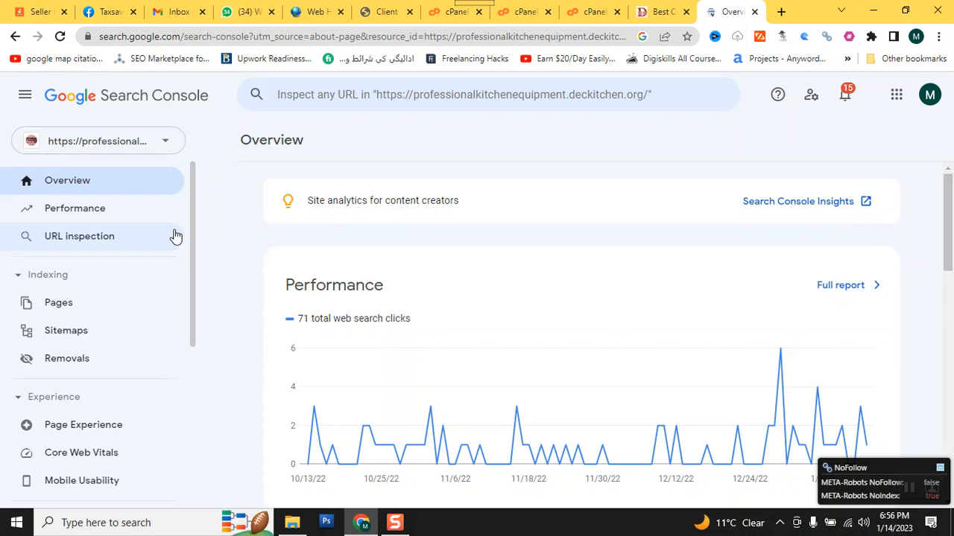
click(170, 141)
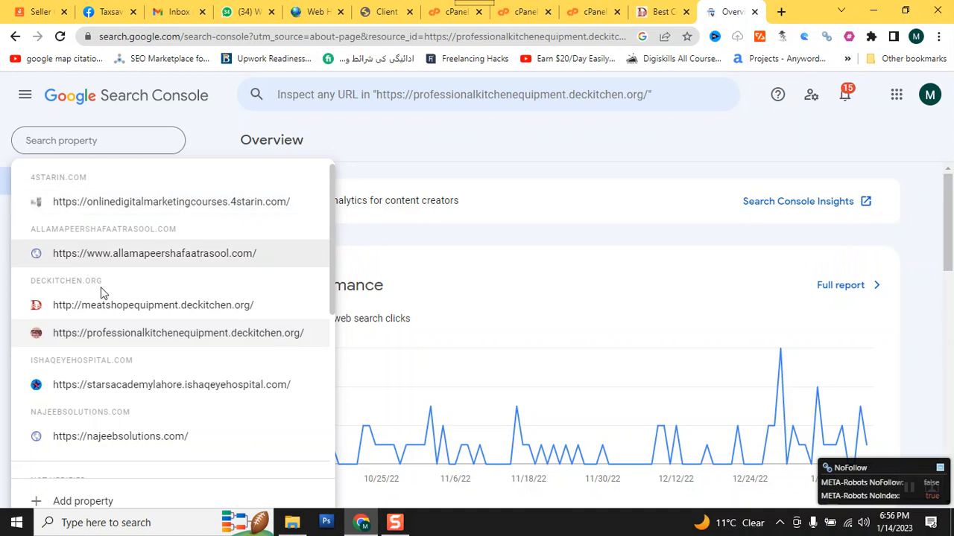
scroll(90, 317, down, 2)
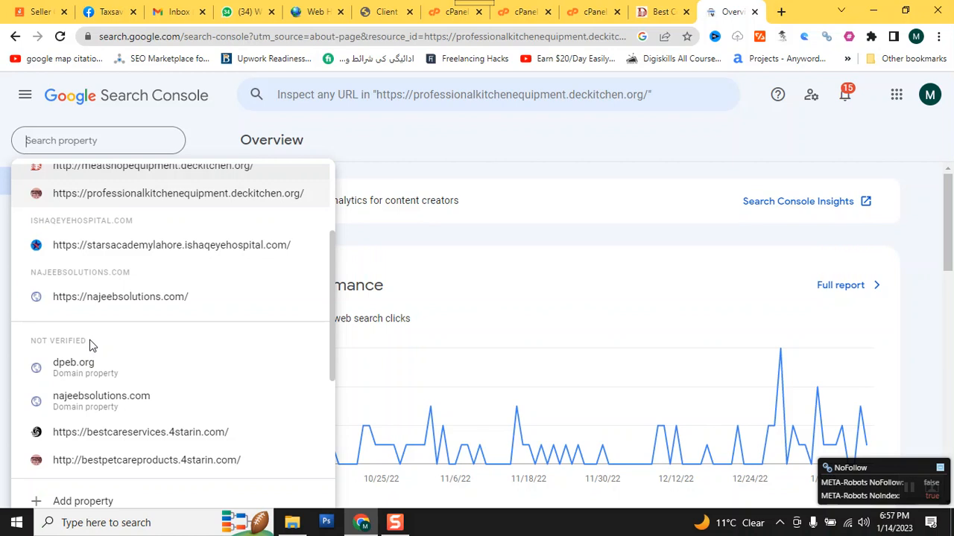
scroll(89, 345, down, 3)
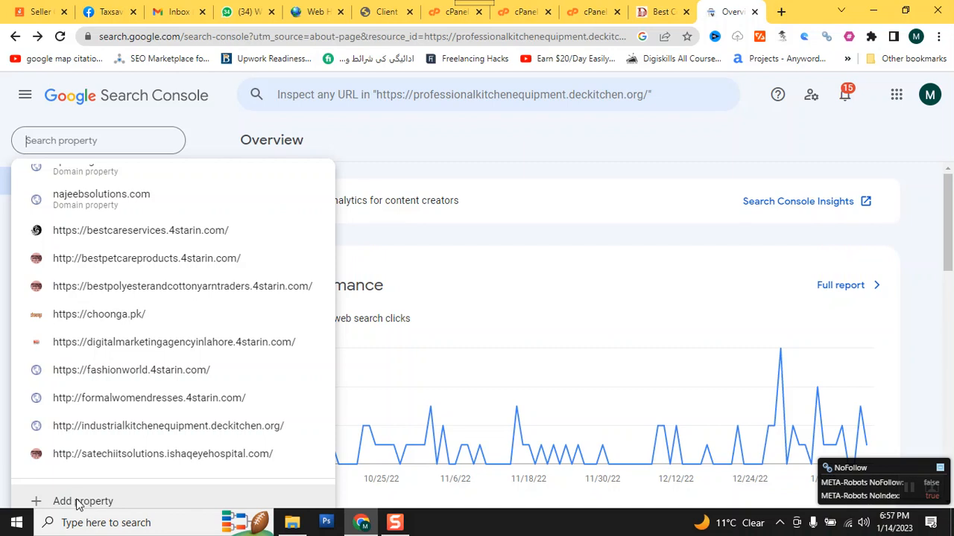
click(78, 505)
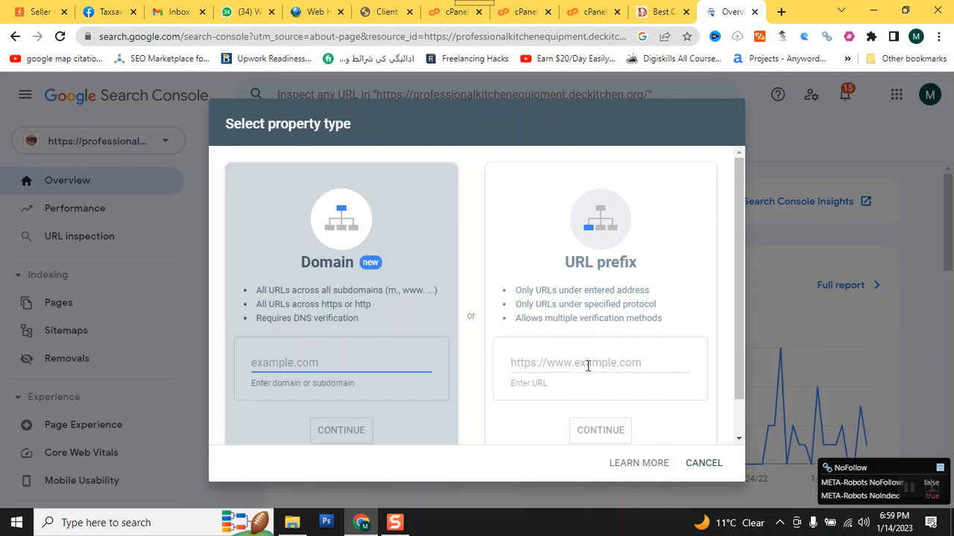
- Copy the full address of the topkitchenequipment.ishaqeyehospital.com website and return to the Search Console property form
click(659, 11)
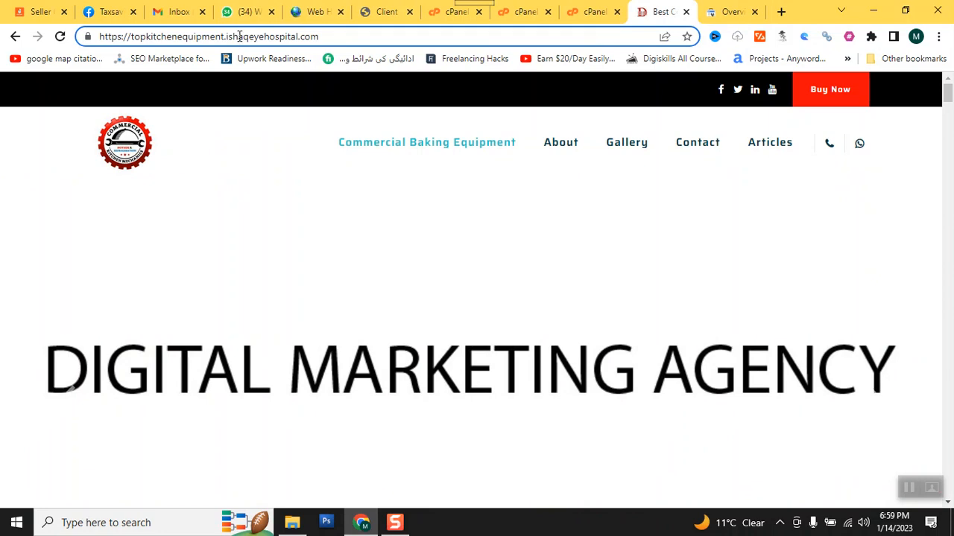
click(240, 39)
right_click(240, 39)
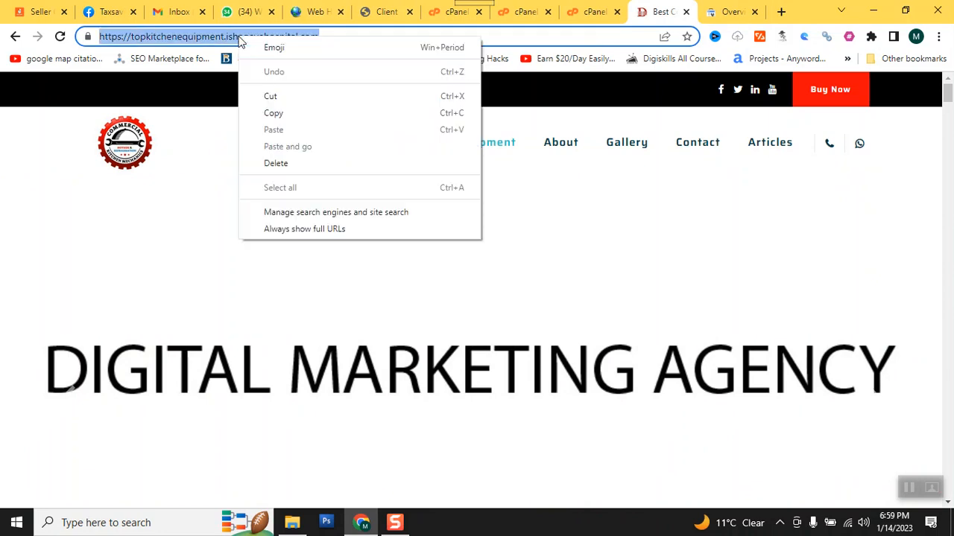
click(277, 113)
click(729, 12)
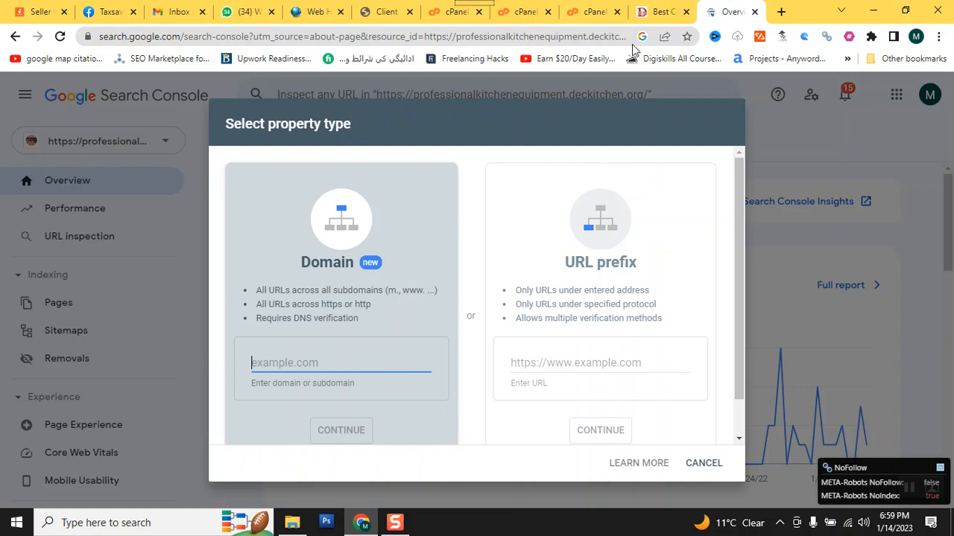
click(571, 359)
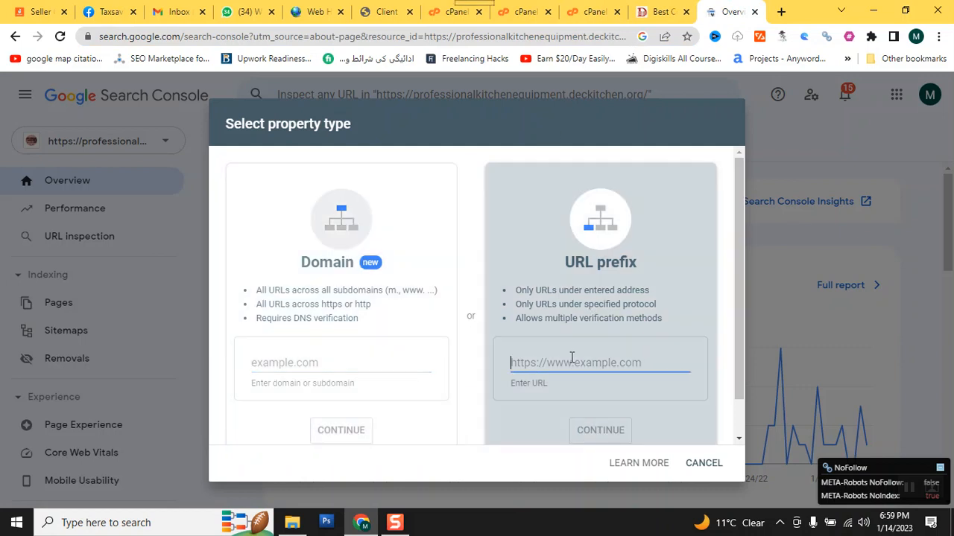
key(ctrl+v)
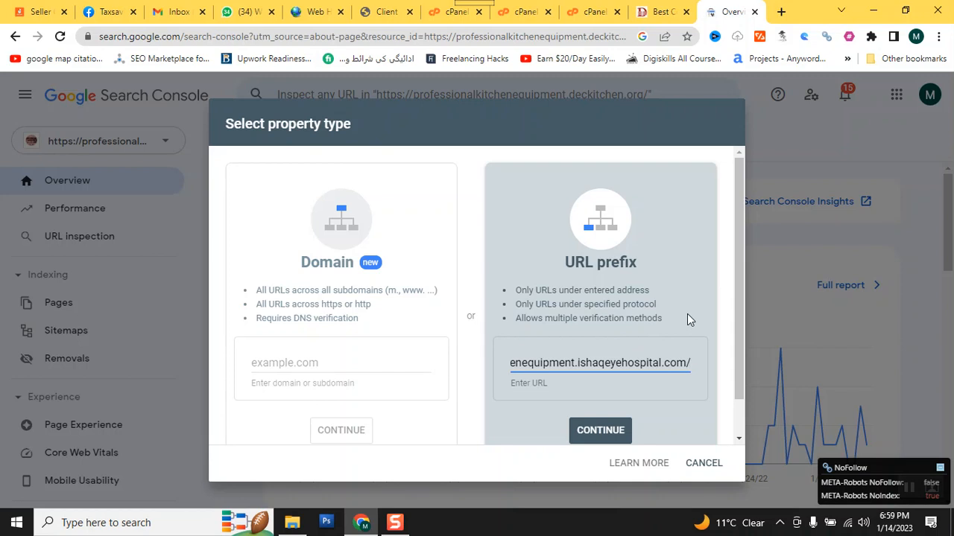
scroll(687, 314, down, 1)
click(608, 398)
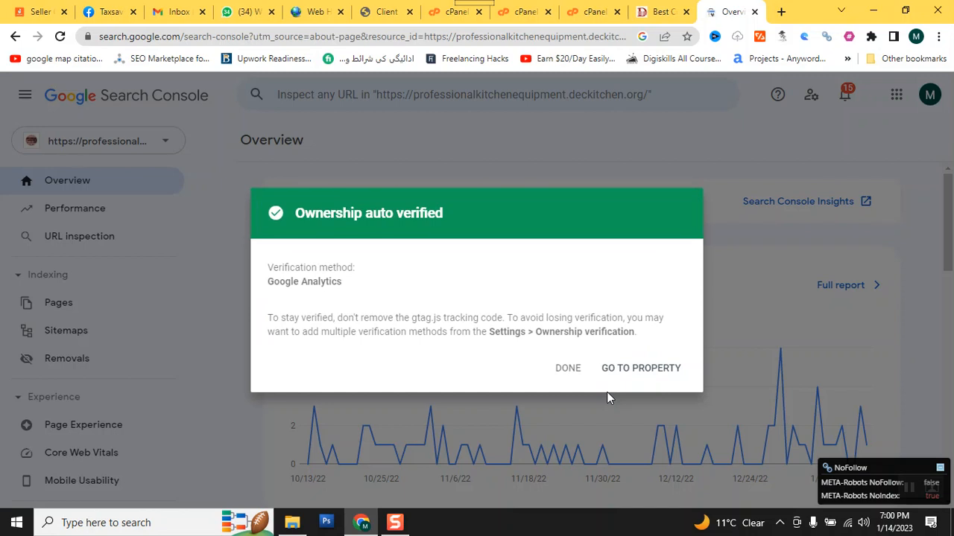
- In cPanel File Manager, move the old Google site-verification HTML file from the topkitchenequipment folder to the trash and reload the file listing
click(594, 11)
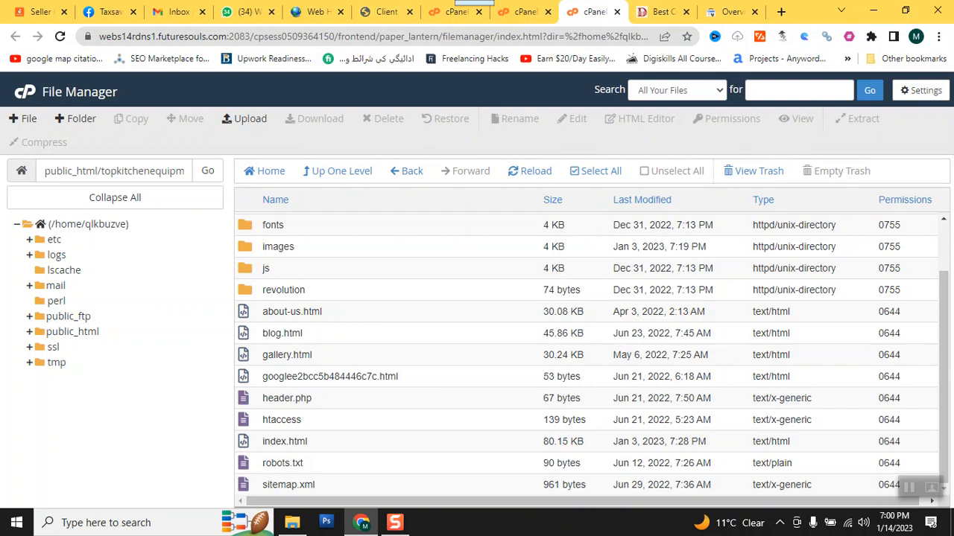
click(289, 380)
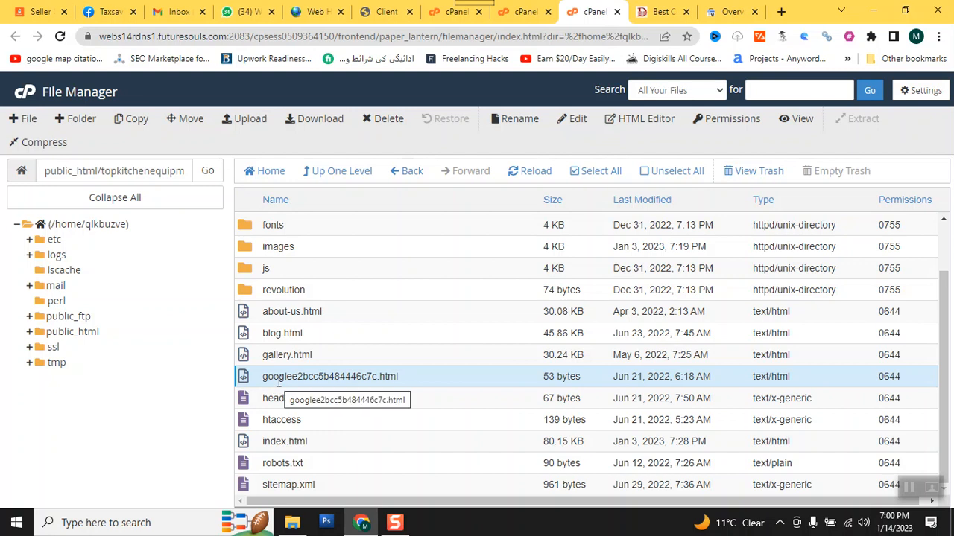
scroll(278, 381, up, 2)
scroll(279, 381, down, 2)
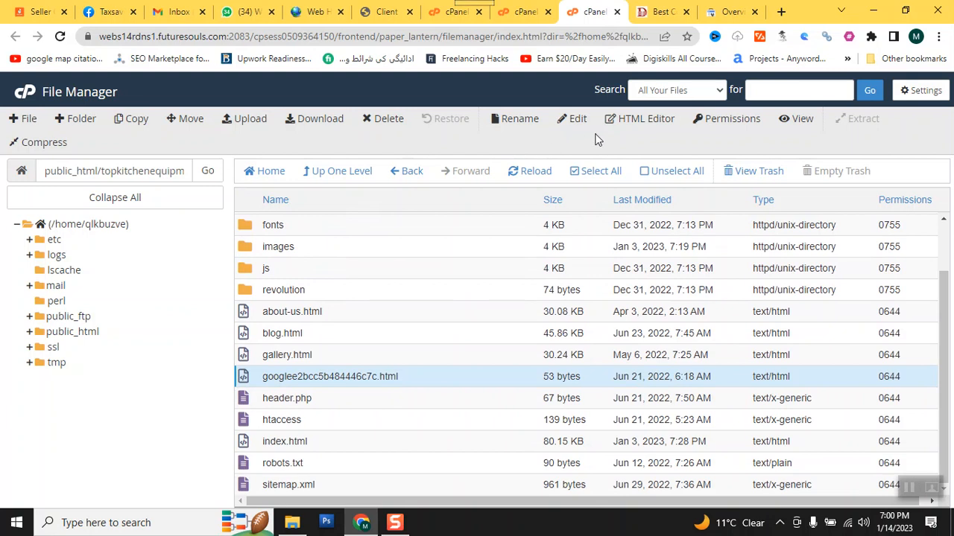
click(386, 122)
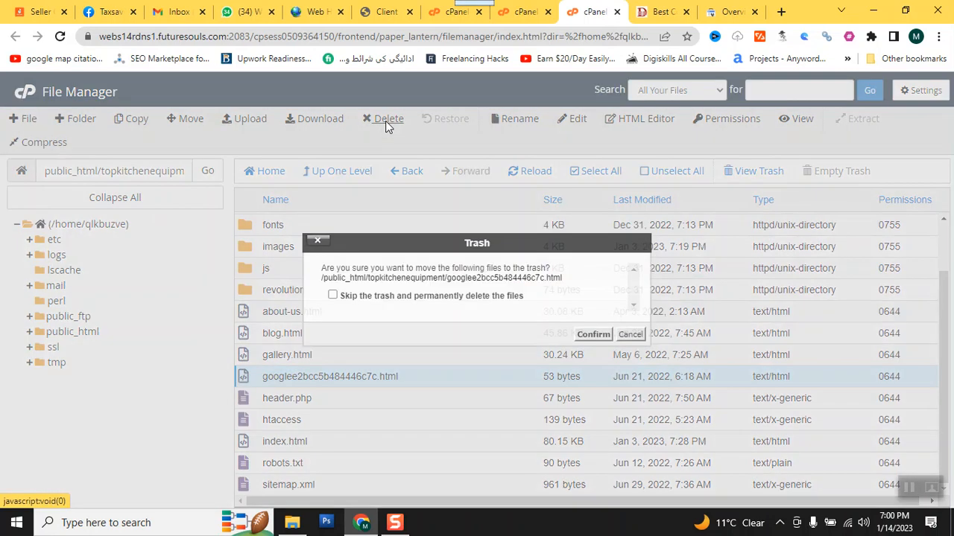
click(585, 336)
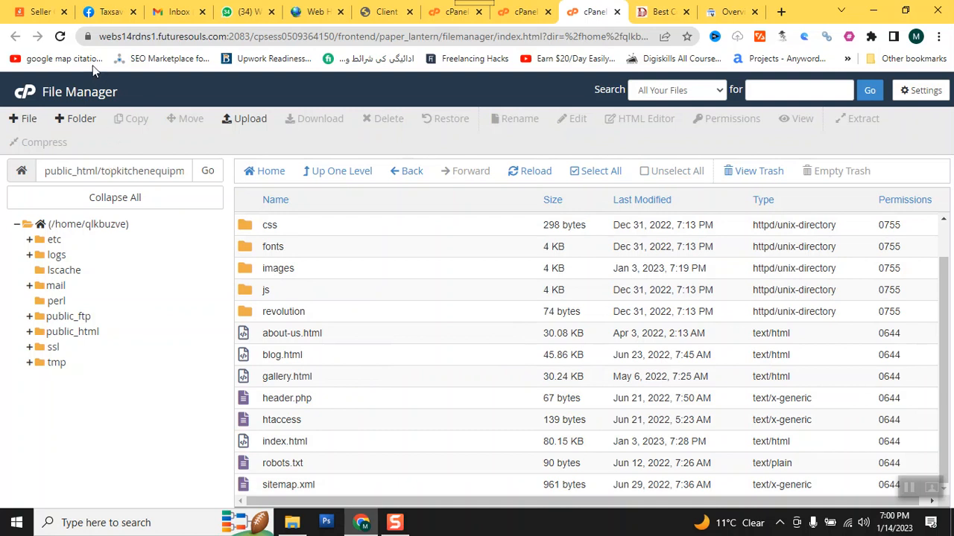
click(60, 37)
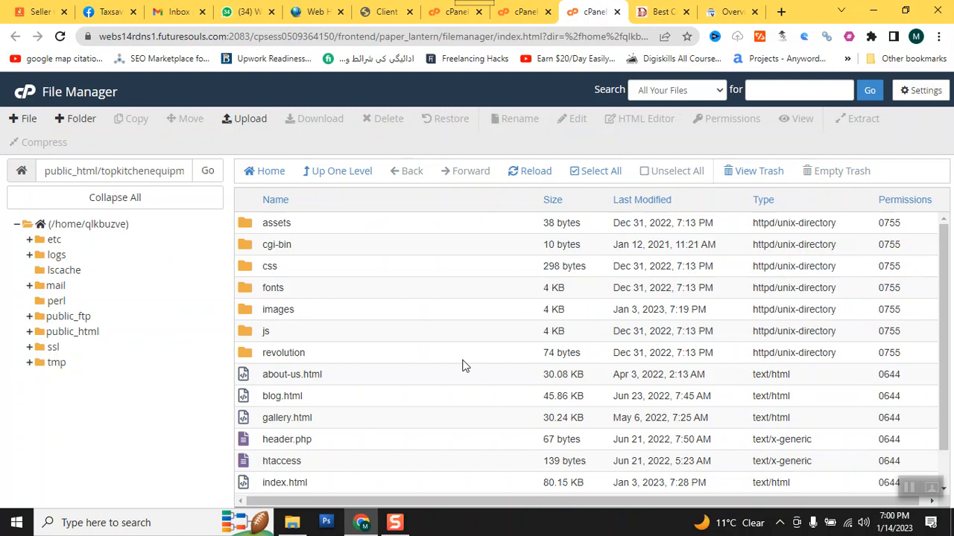
scroll(337, 319, down, 1)
scroll(337, 319, down, 1)
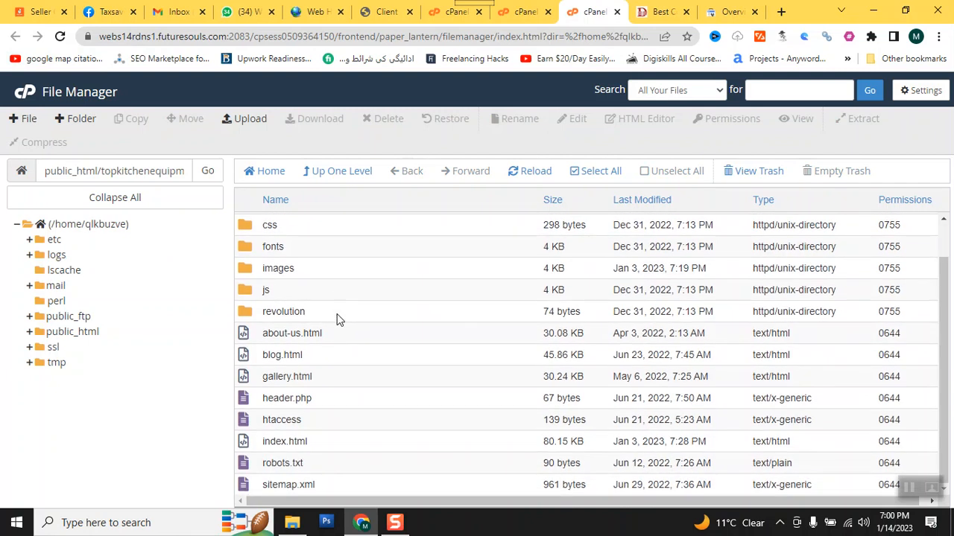
- Return to Google Search Console, close the ownership verification message and reload the Overview page
click(728, 12)
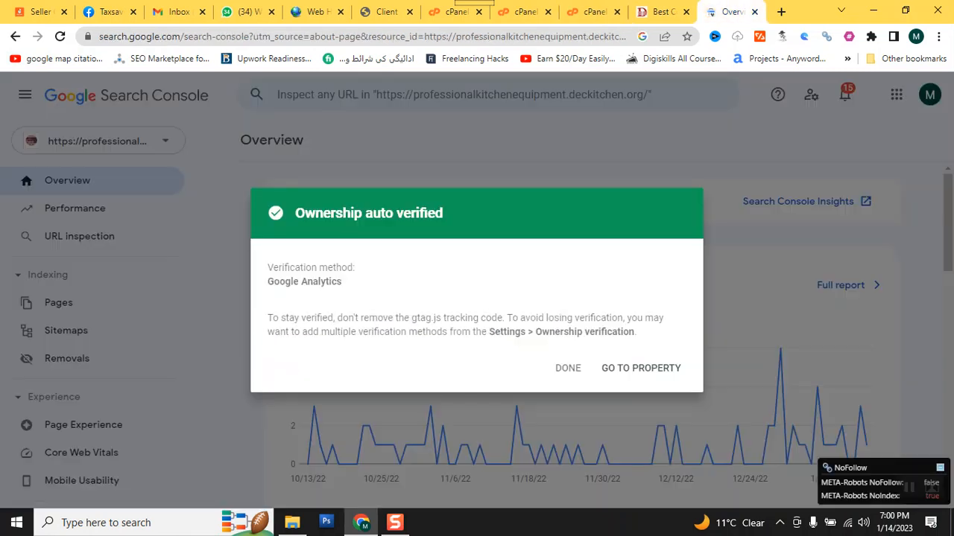
click(569, 373)
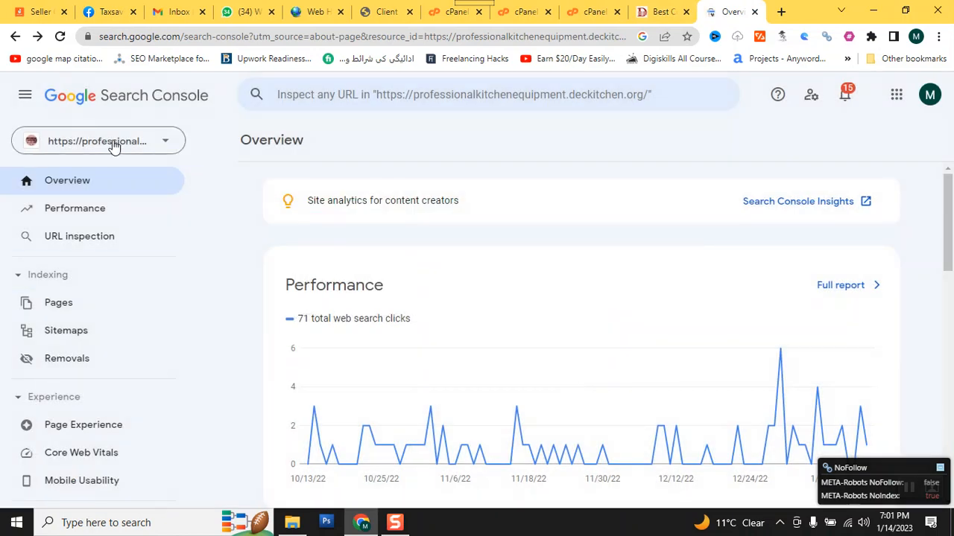
click(60, 37)
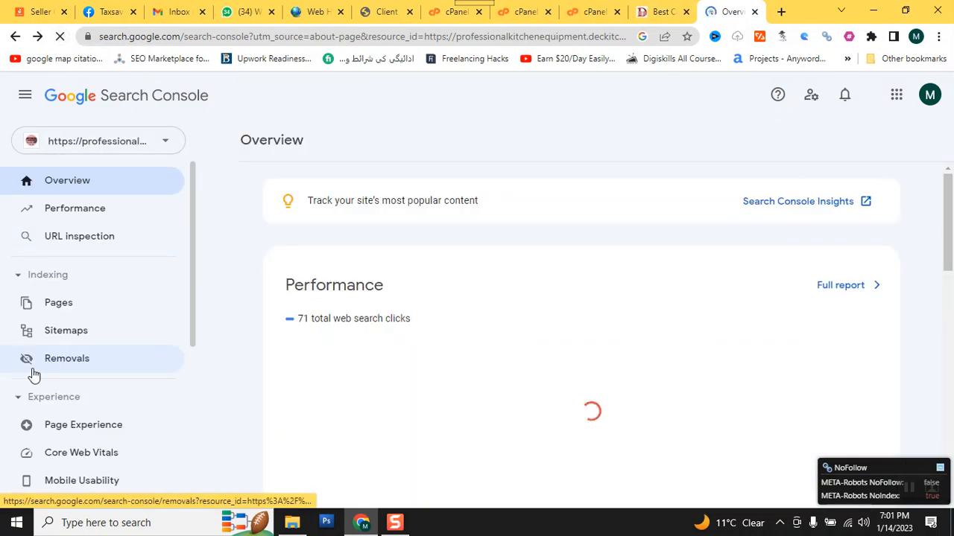
scroll(36, 374, down, 4)
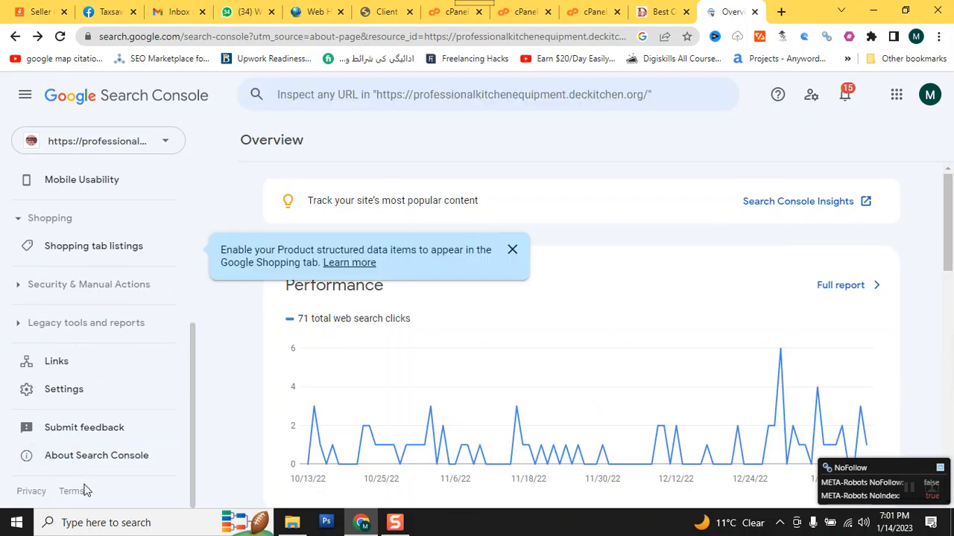
scroll(110, 433, up, 5)
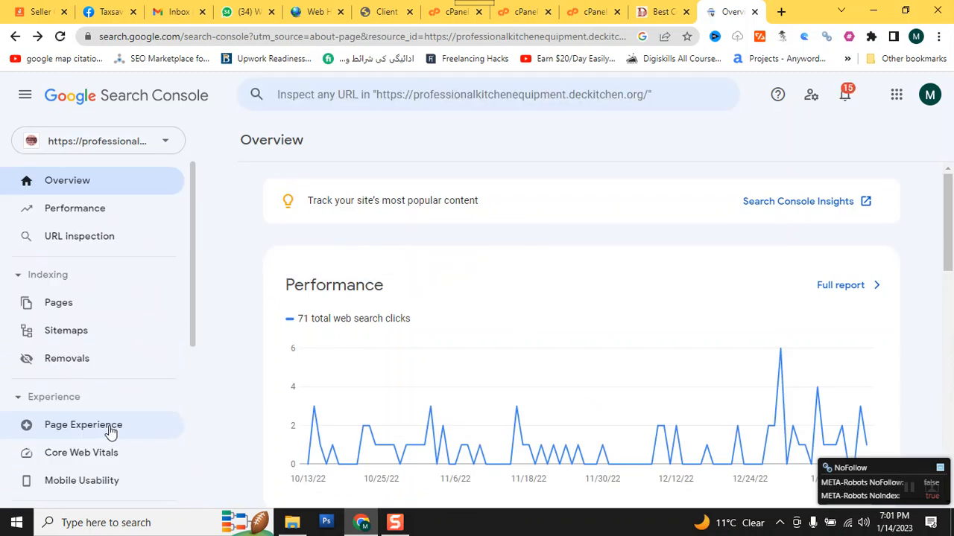
click(168, 142)
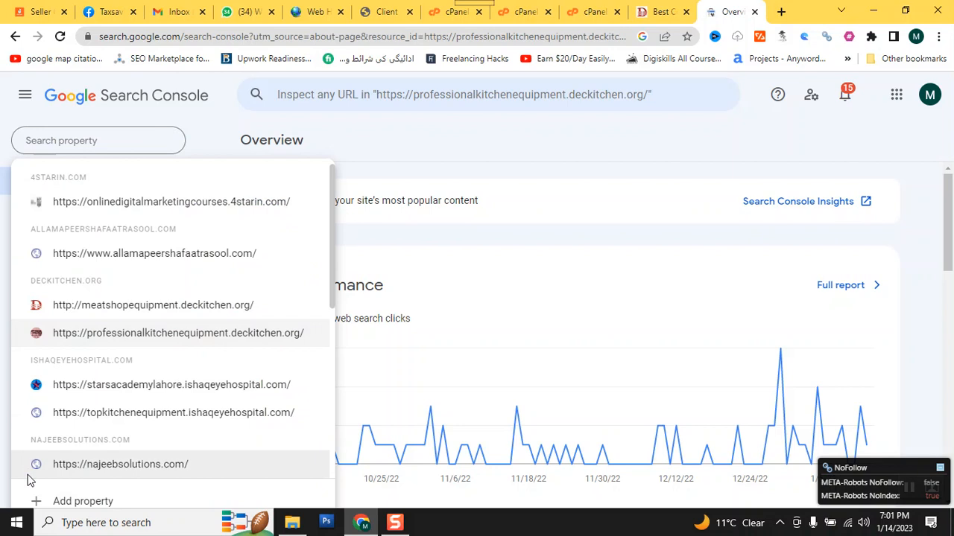
click(87, 503)
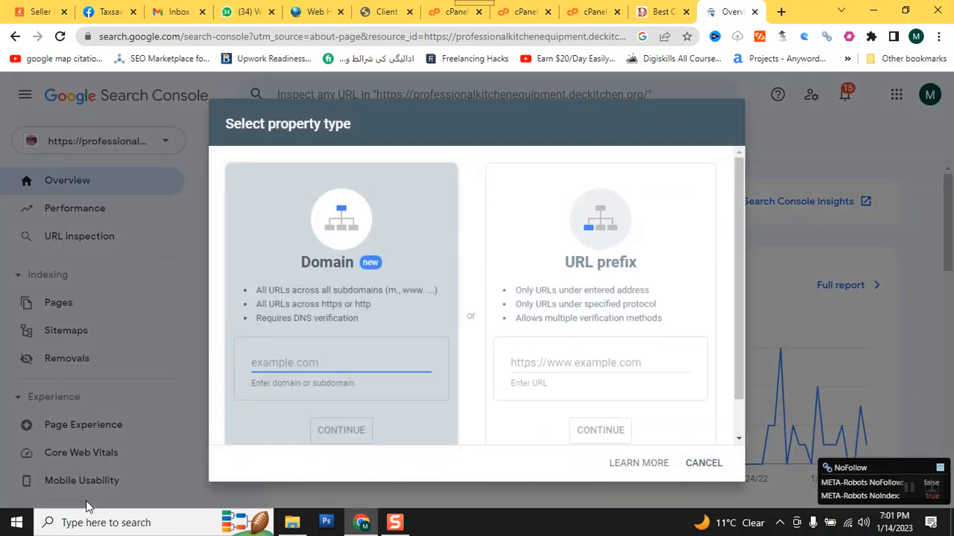
click(542, 368)
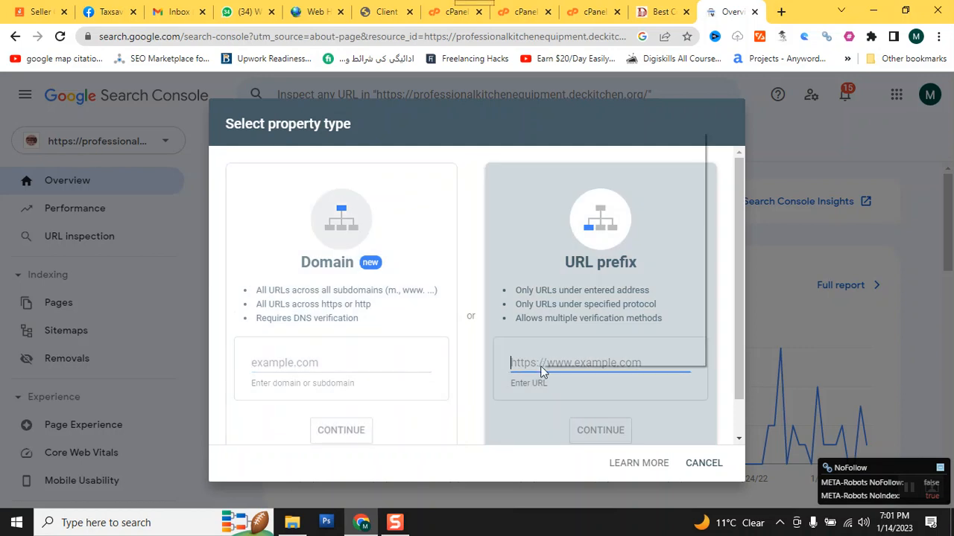
right_click(542, 368)
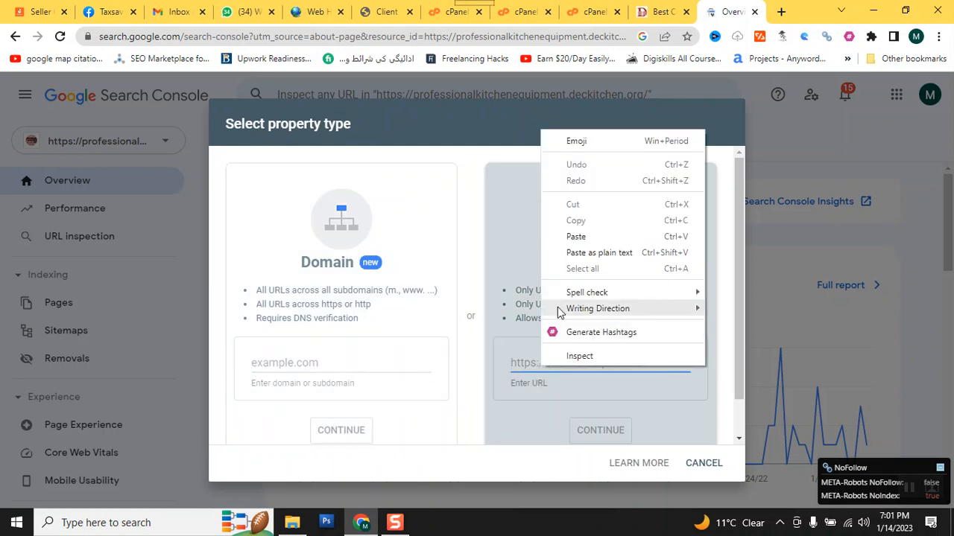
click(594, 252)
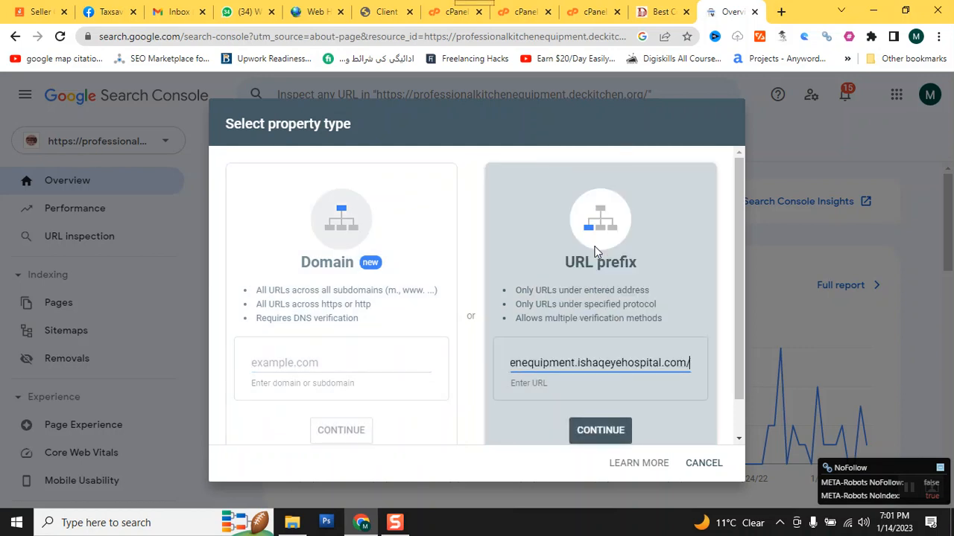
click(596, 436)
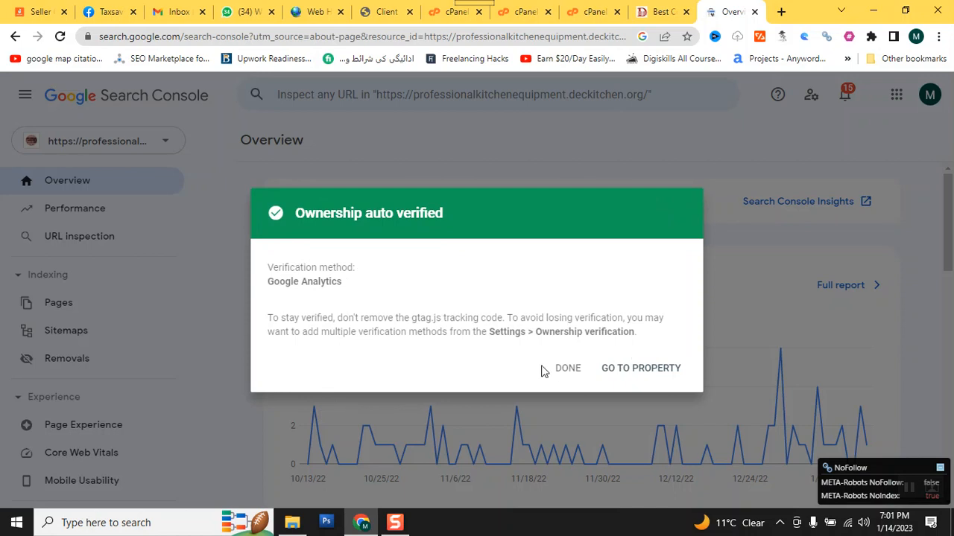
- Open the verified topkitchenequipment.ishaqeyehospital.com property and look through the account's list of verified and unverified properties
click(614, 370)
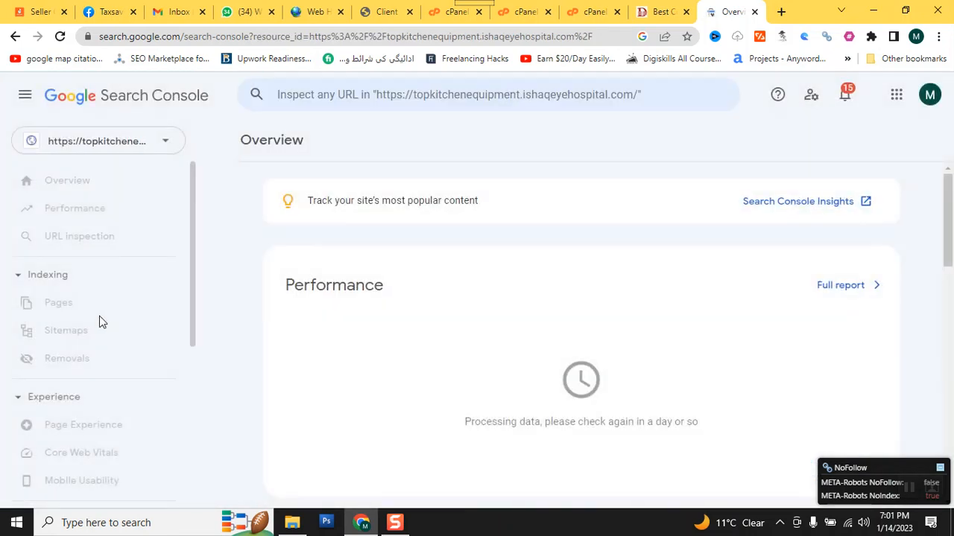
click(160, 142)
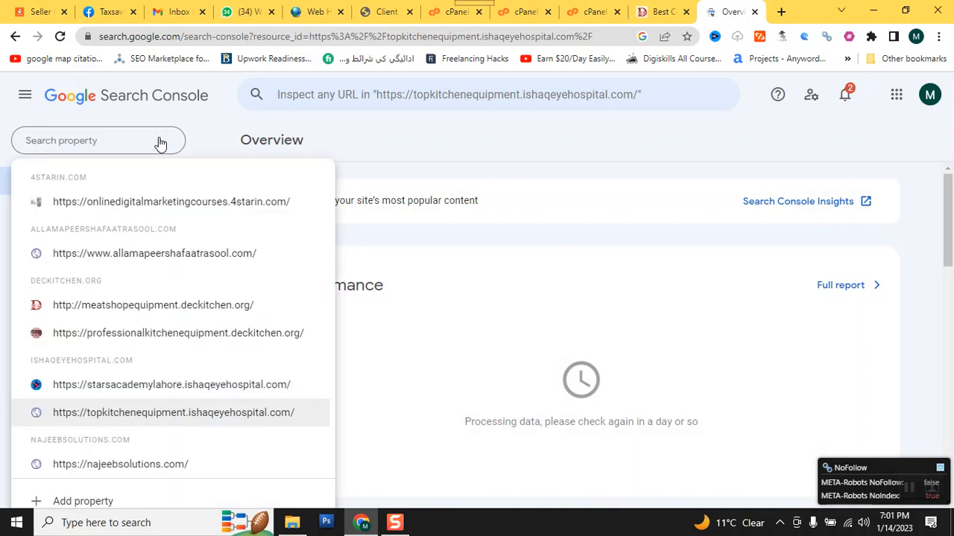
scroll(171, 276, down, 4)
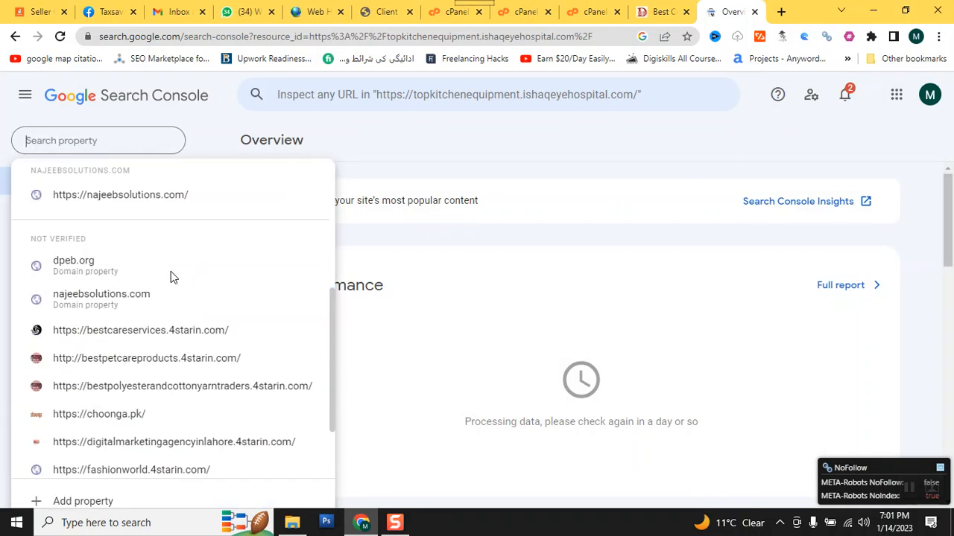
scroll(171, 271, down, 3)
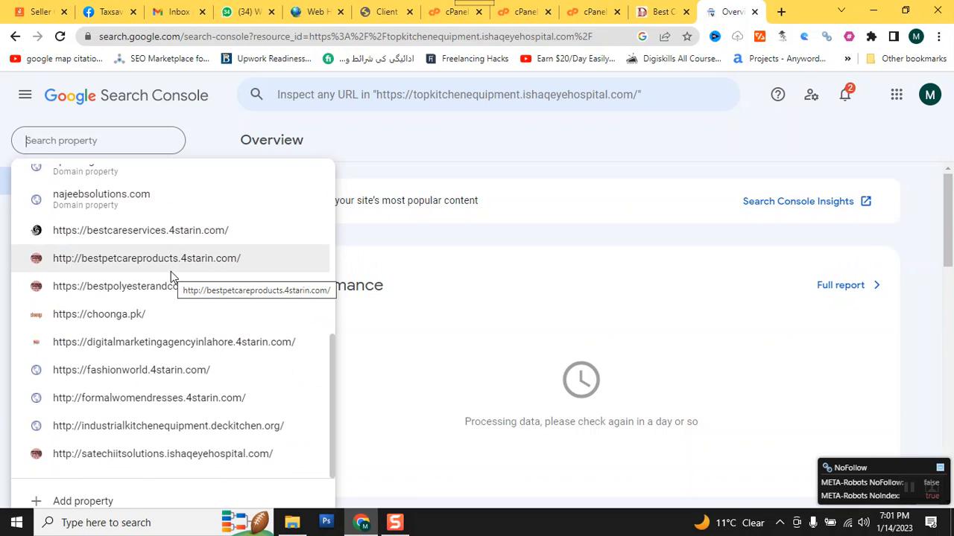
- Launch the PP Chrome profile from its shortcut in the projects folder and bring its browser window forward
click(293, 524)
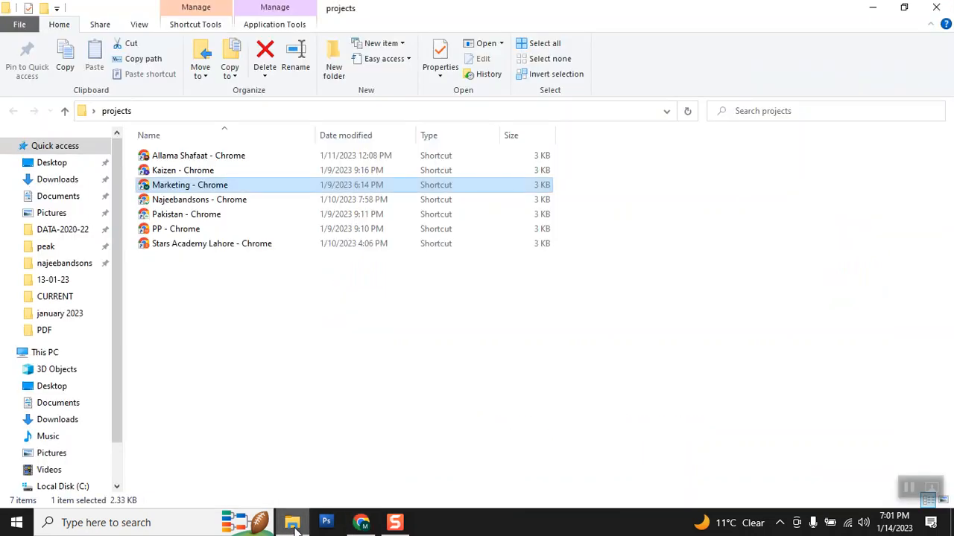
double_click(169, 231)
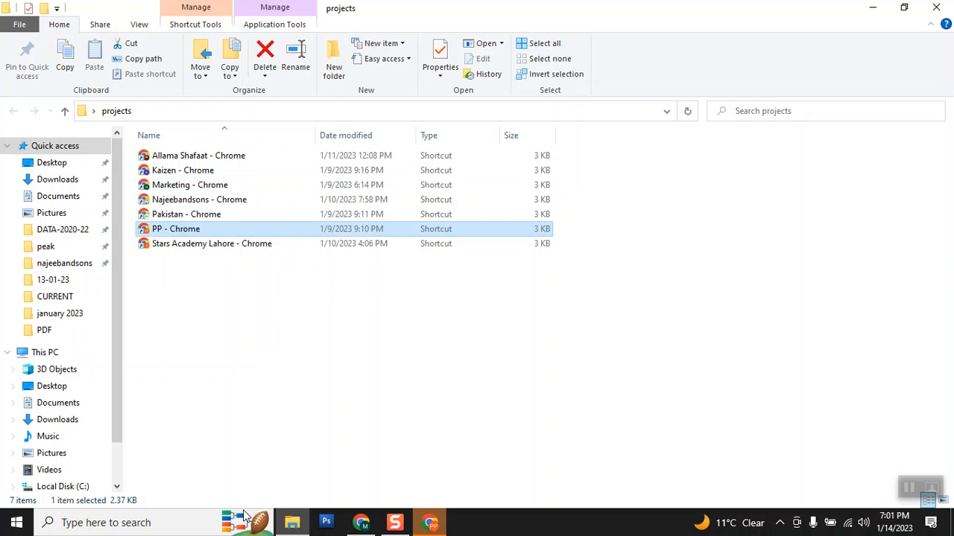
click(438, 525)
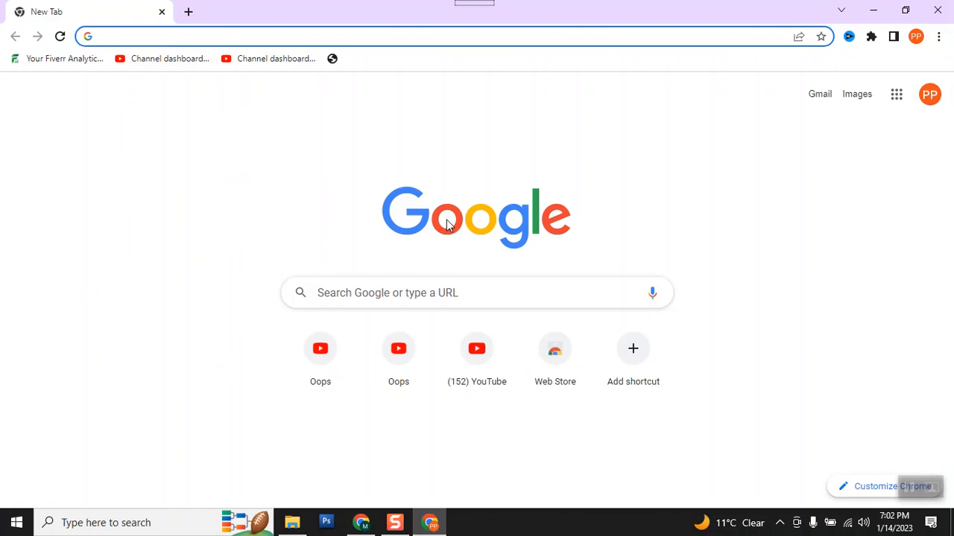
- Search Google for "google search console", open the Google Search Console Tools result and start Search Console
text(goog)
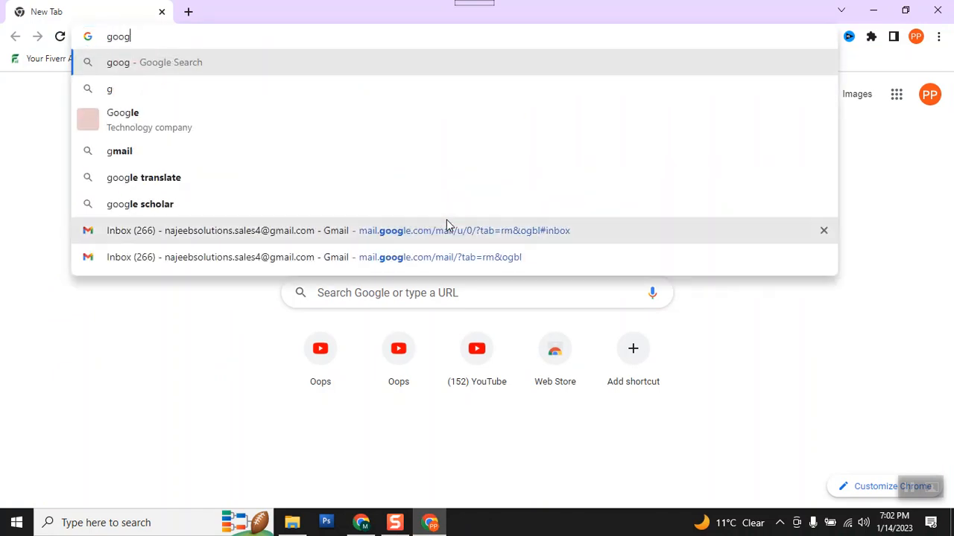
text(le searc)
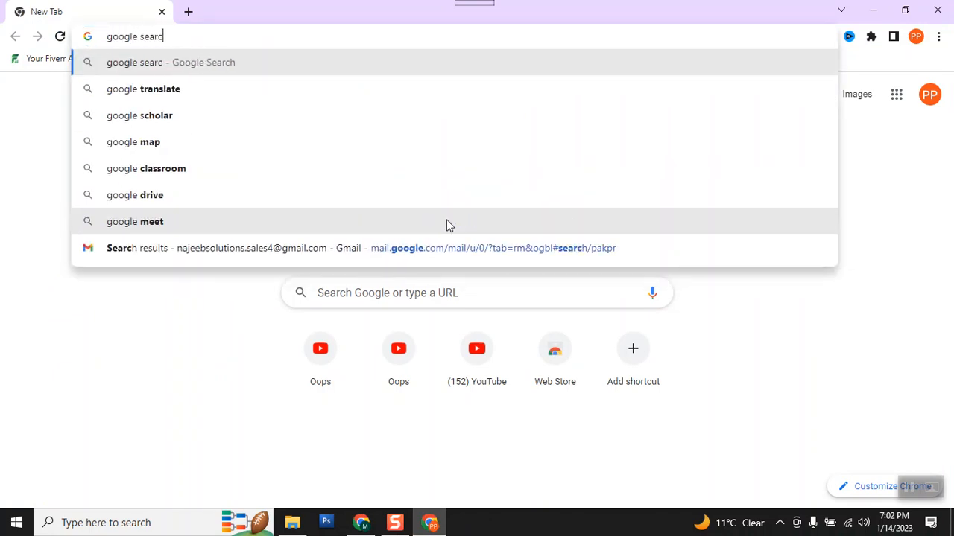
text(h console)
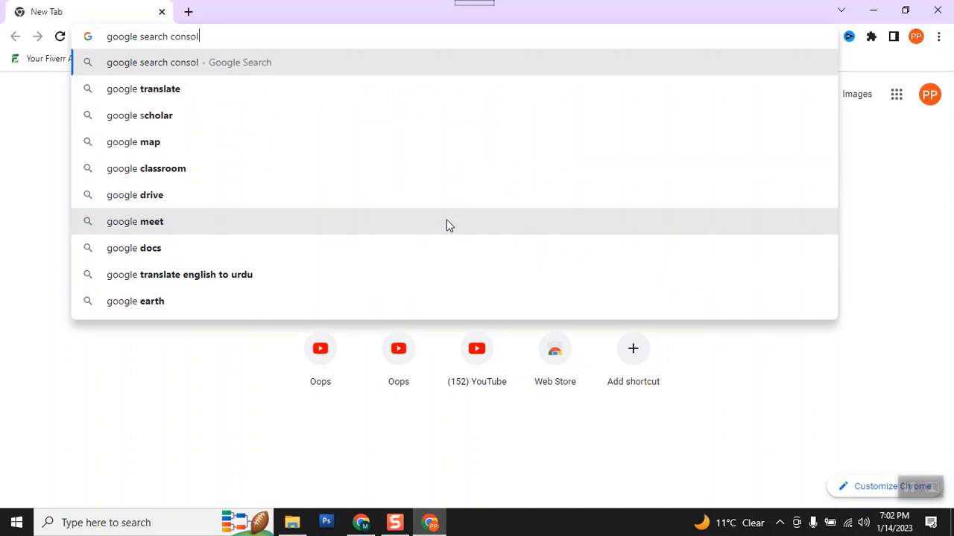
key(Return)
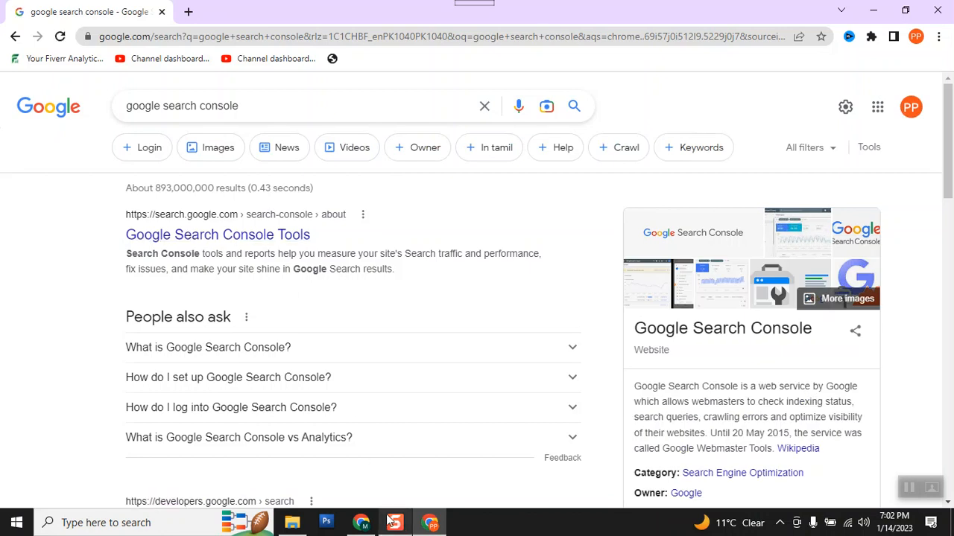
mouse_move(391, 520)
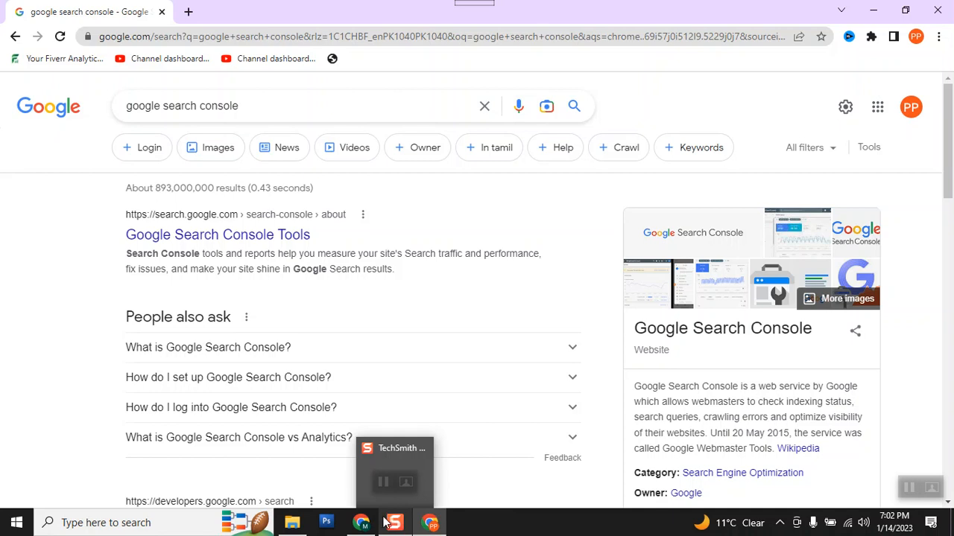
click(140, 237)
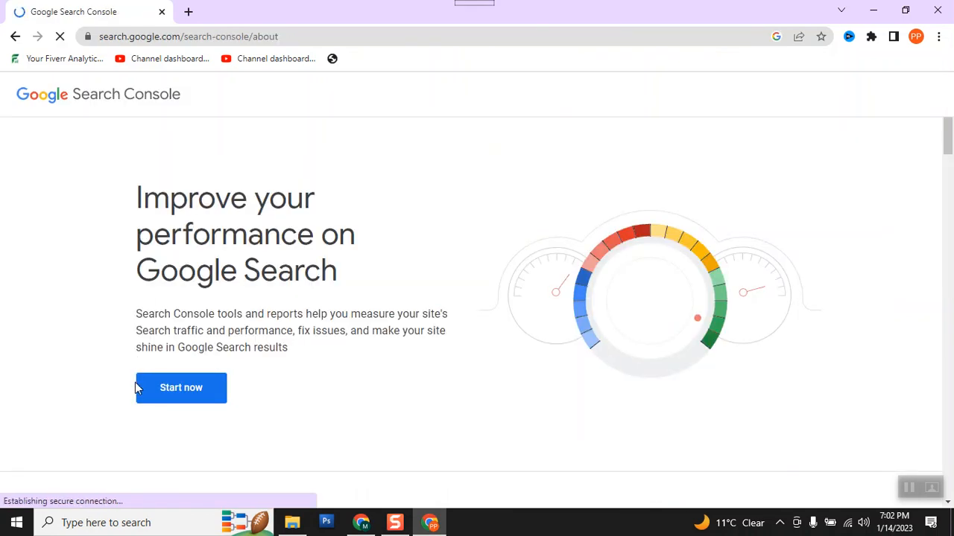
click(160, 390)
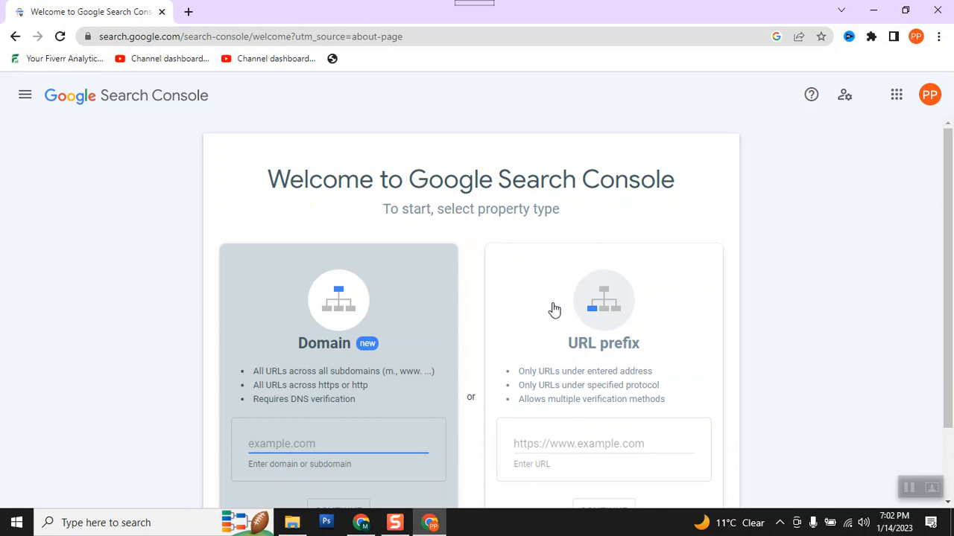
click(561, 443)
key(ctrl+v)
scroll(669, 398, down, 1)
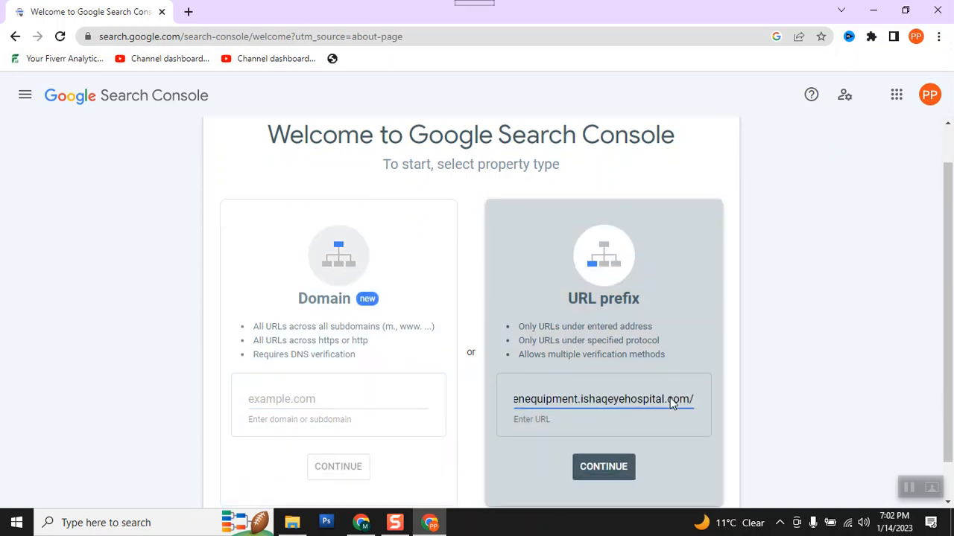
click(605, 422)
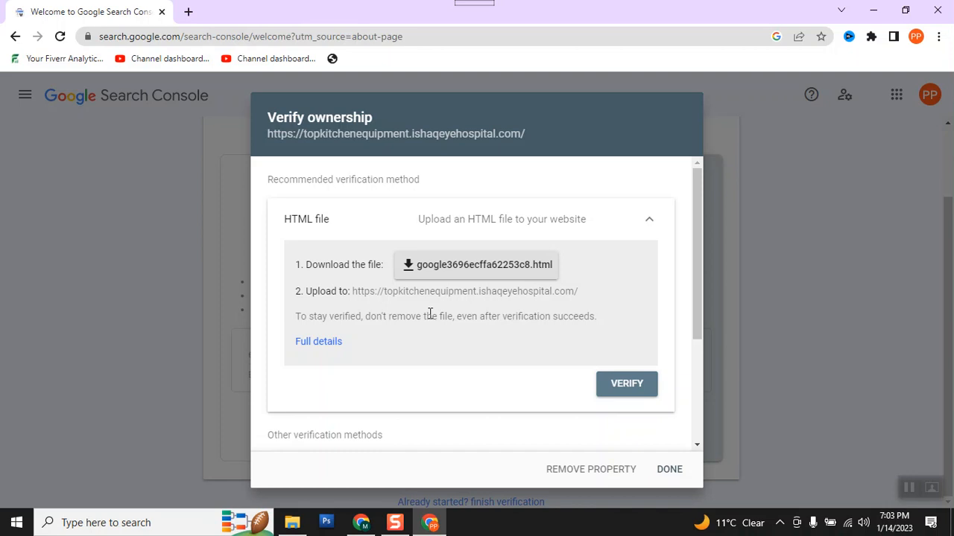
- Review the available ownership verification methods and download the HTML verification file
scroll(430, 313, down, 3)
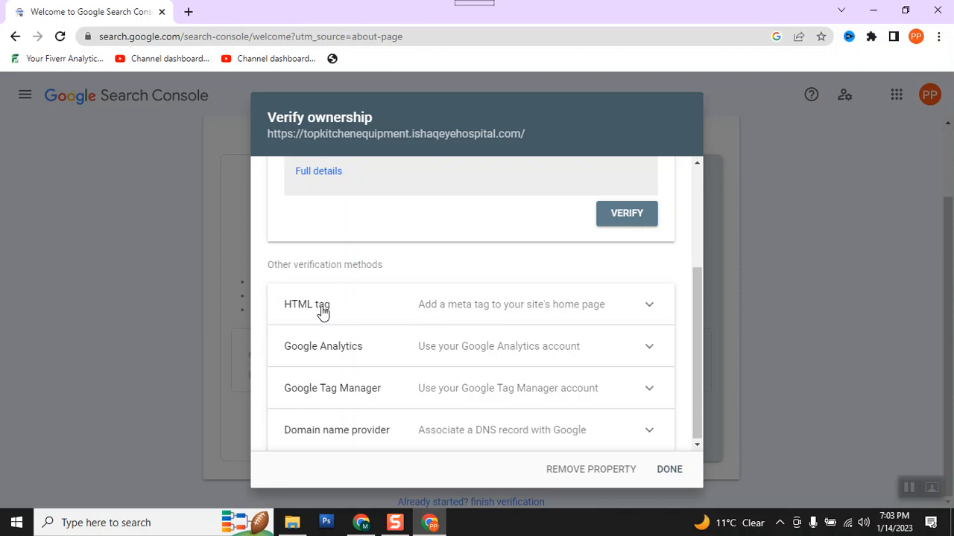
scroll(322, 311, up, 3)
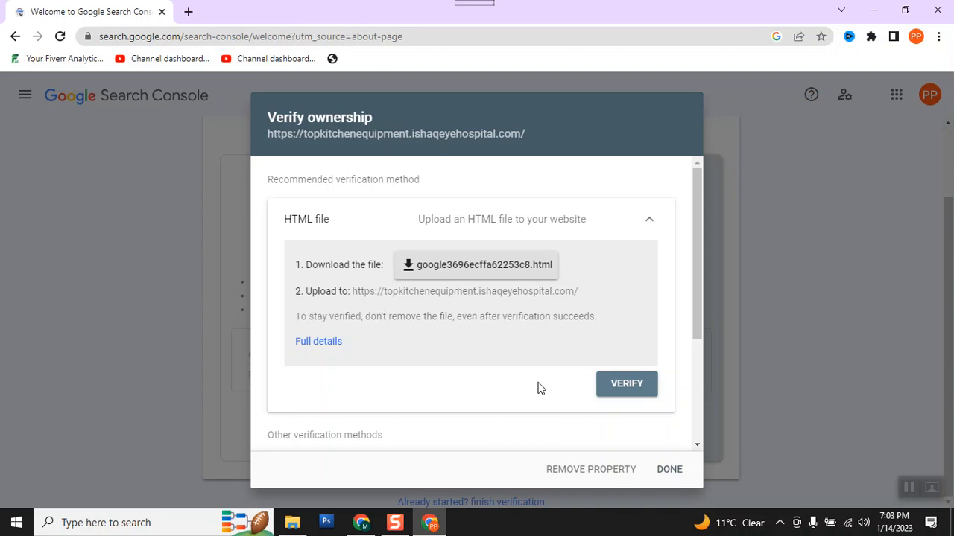
click(432, 270)
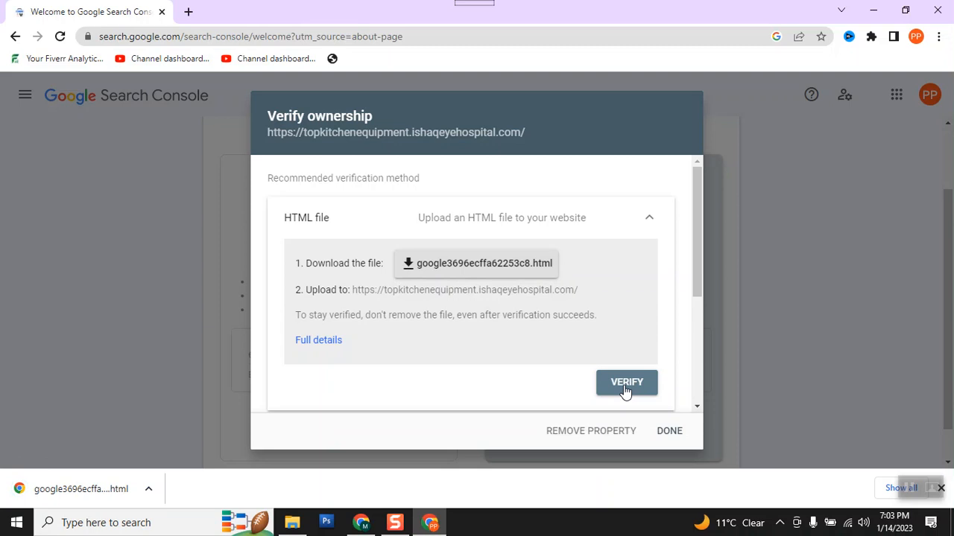
- Expand the HTML tag verification method, copy its google-site-verification meta tag and view the remaining methods
scroll(617, 359, down, 3)
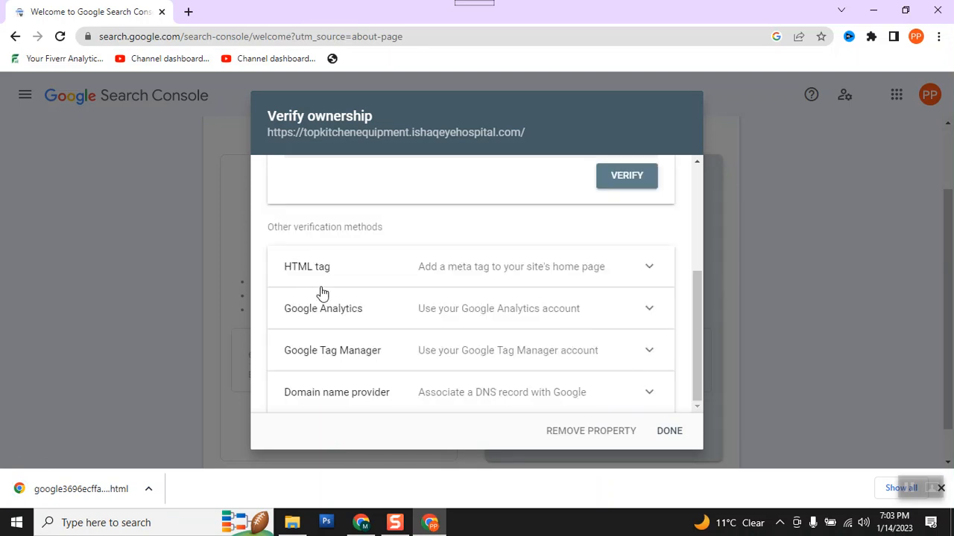
click(600, 266)
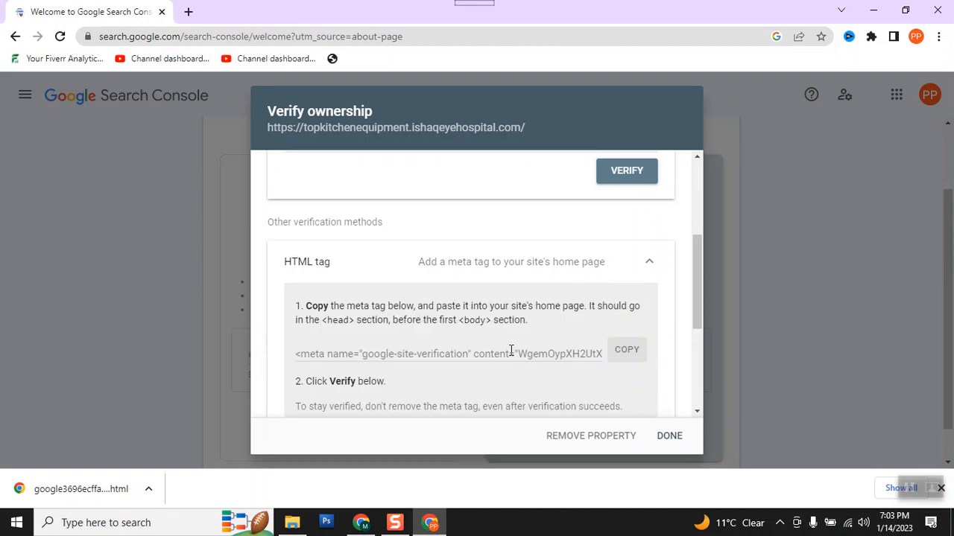
click(625, 362)
click(624, 352)
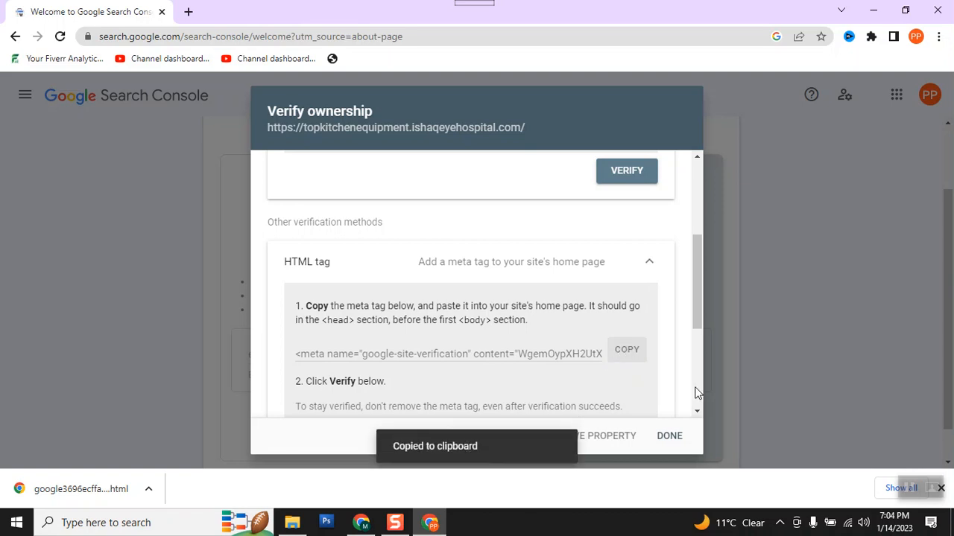
drag(698, 316, 699, 401)
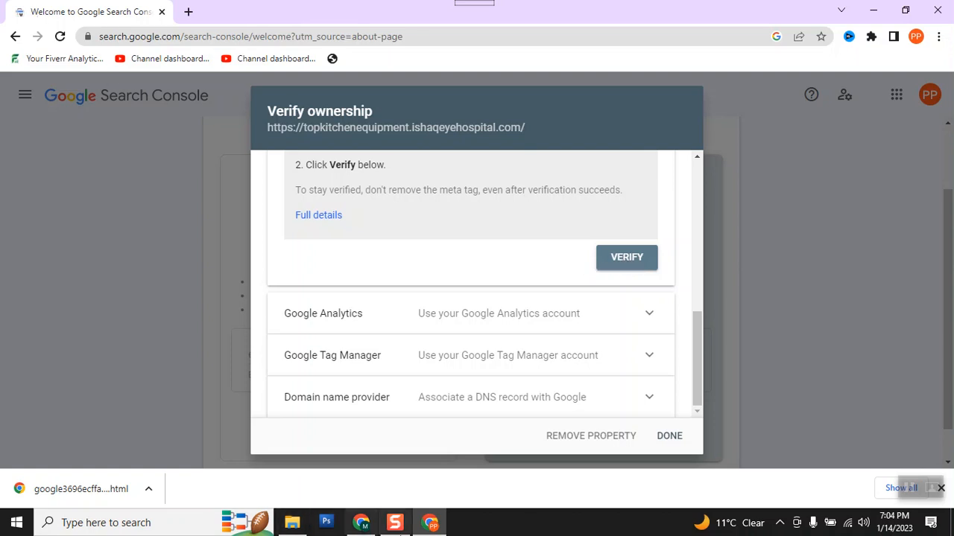
- Switch to cPanel File Manager in the other Chrome profile and open index.html from the topkitchenequipment folder for editing
click(362, 526)
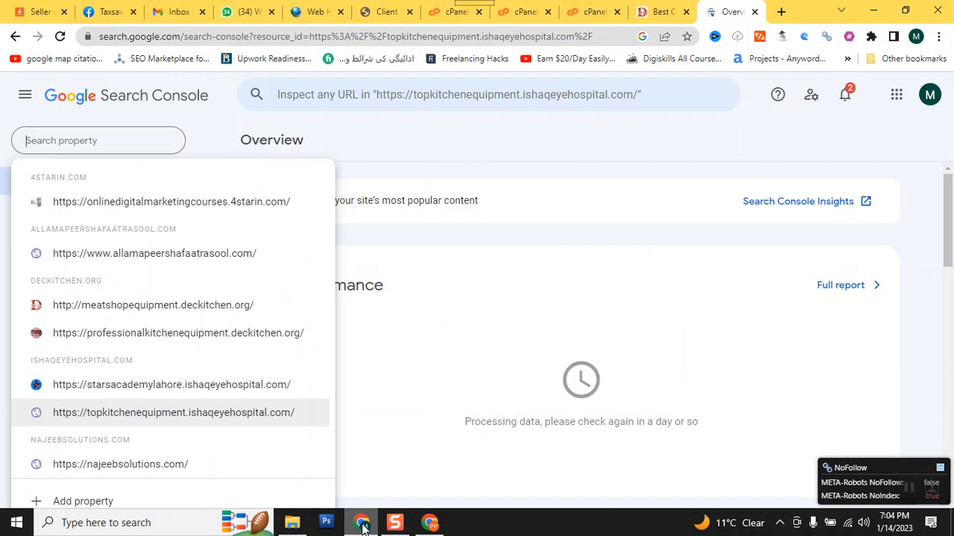
click(582, 17)
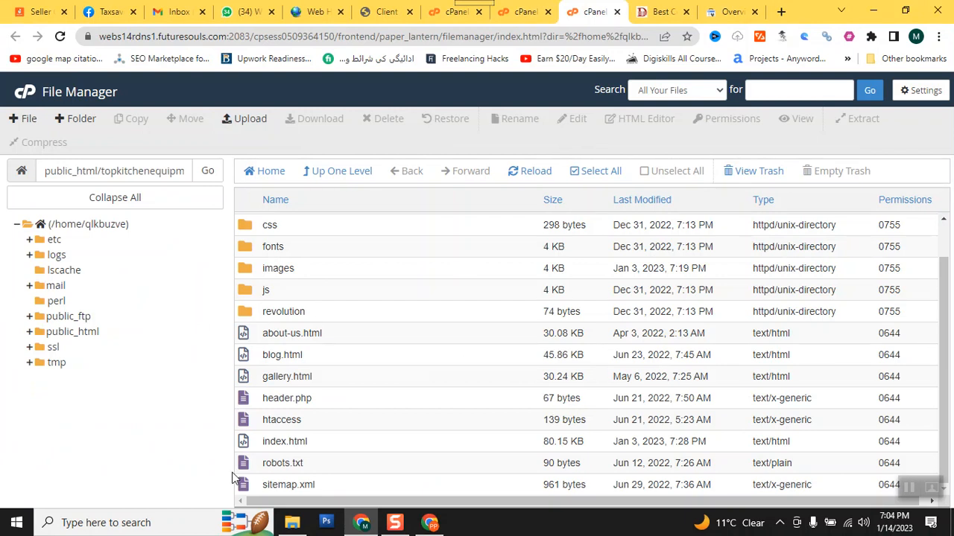
click(266, 447)
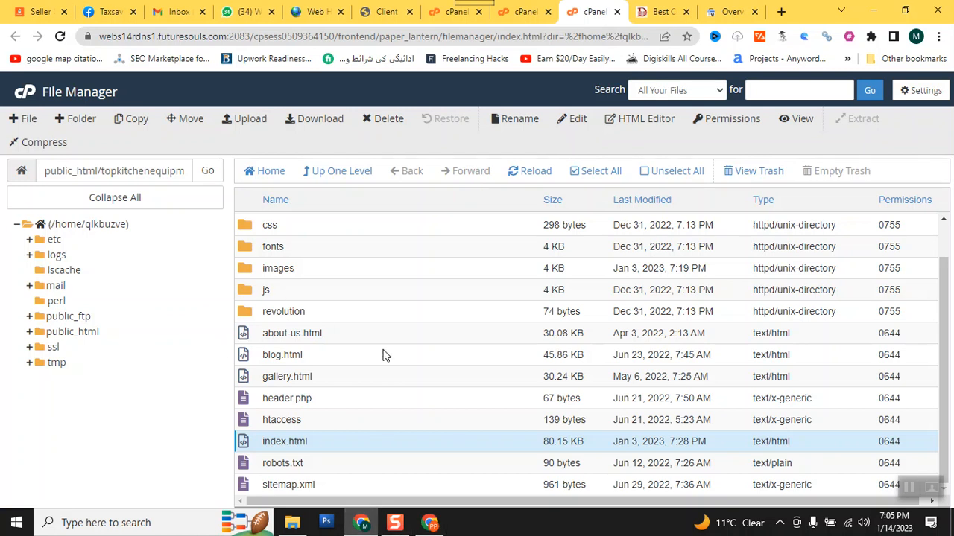
scroll(382, 355, up, 1)
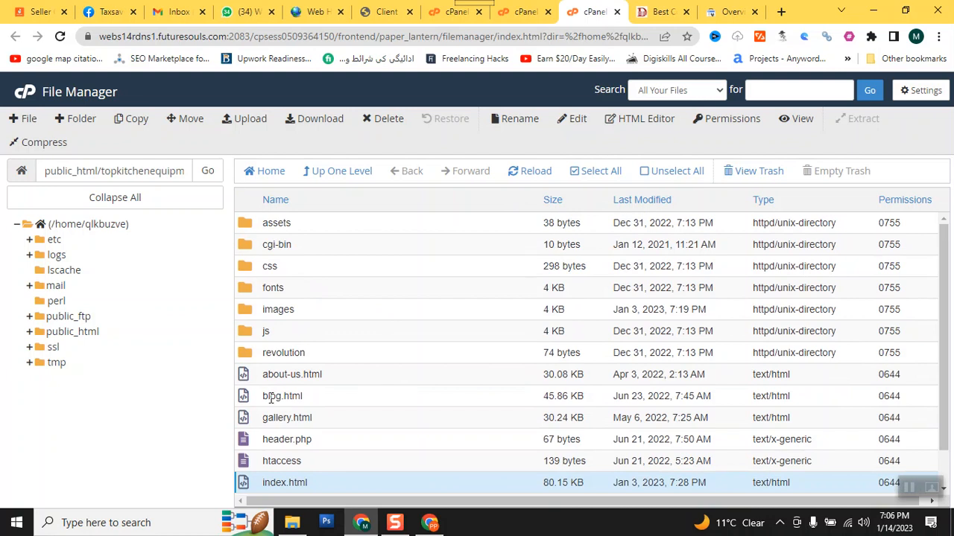
scroll(271, 398, down, 1)
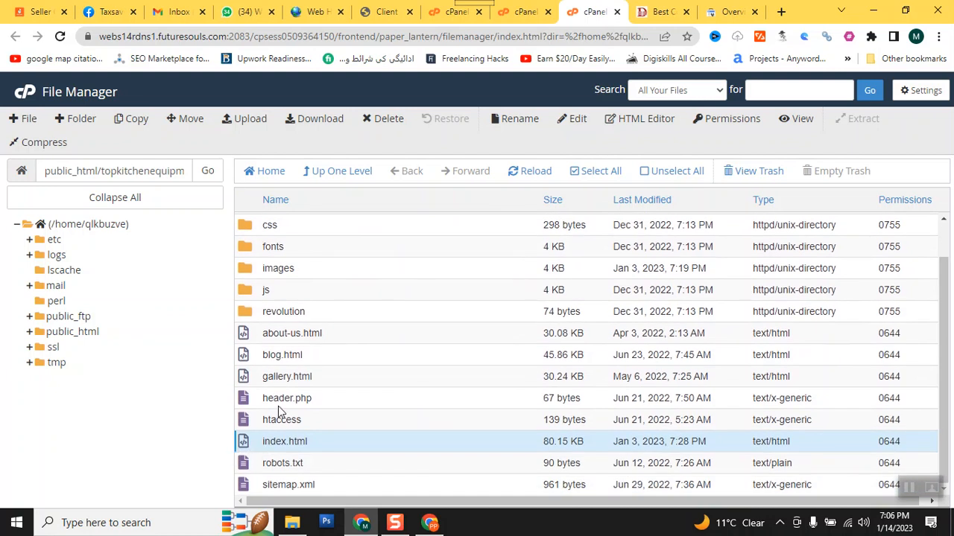
click(573, 118)
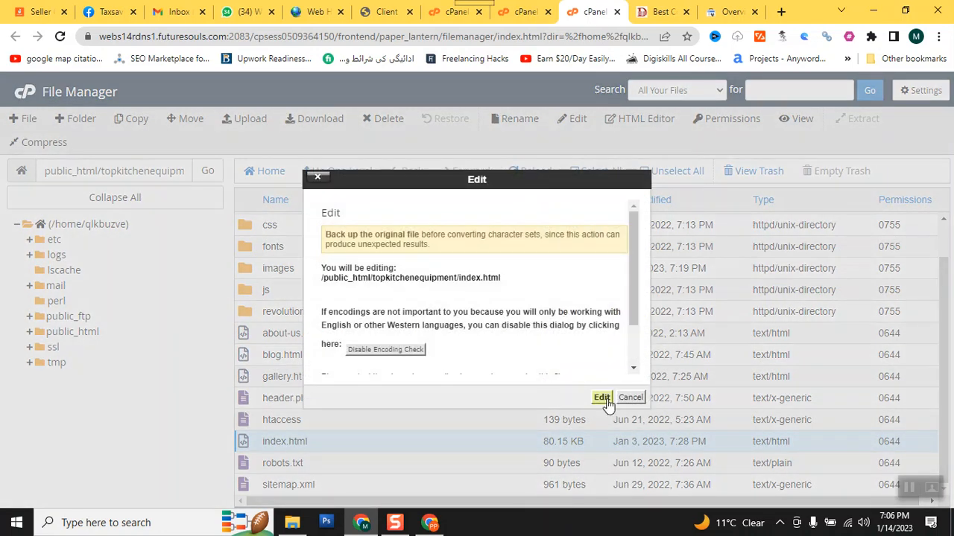
click(603, 398)
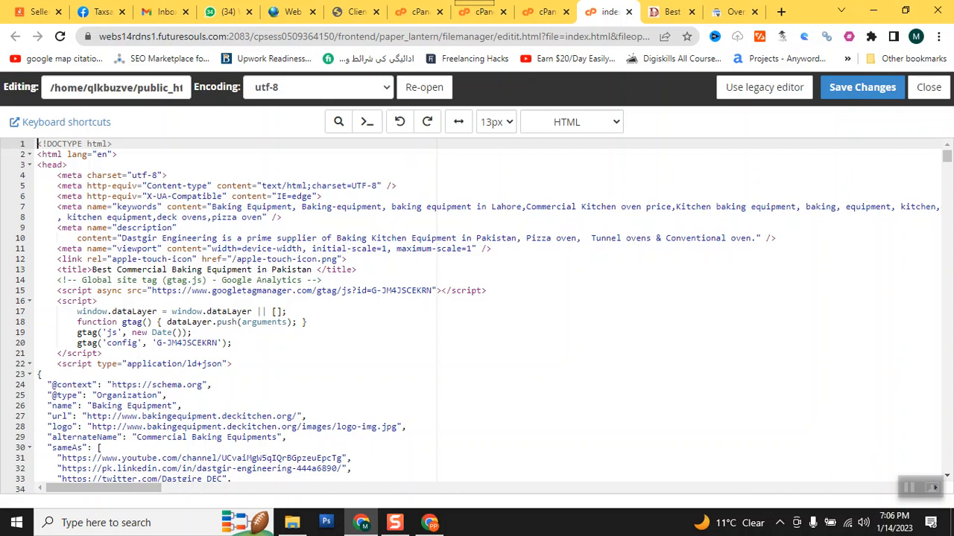
- Enlarge the code editor page by setting the browser zoom to 150%
click(938, 36)
click(897, 167)
click(897, 166)
click(897, 166)
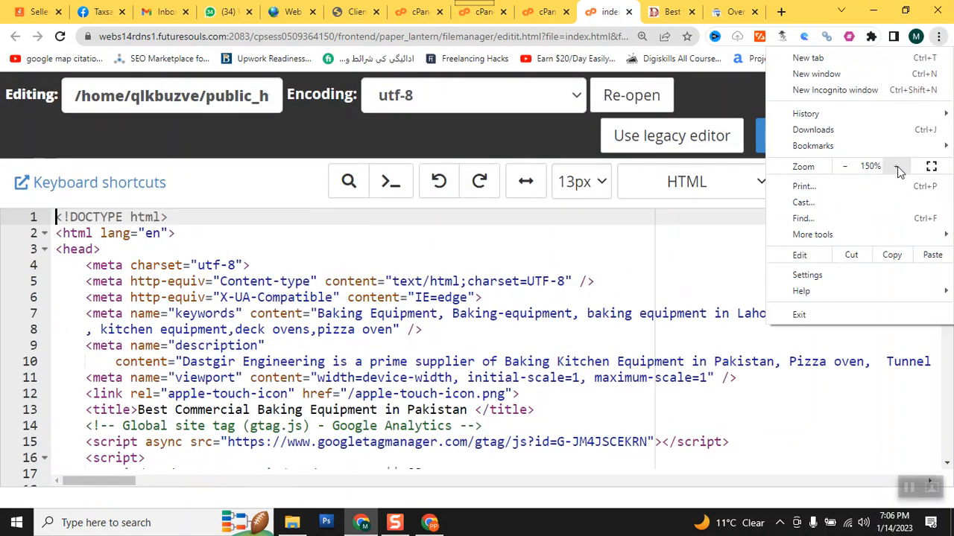
click(487, 322)
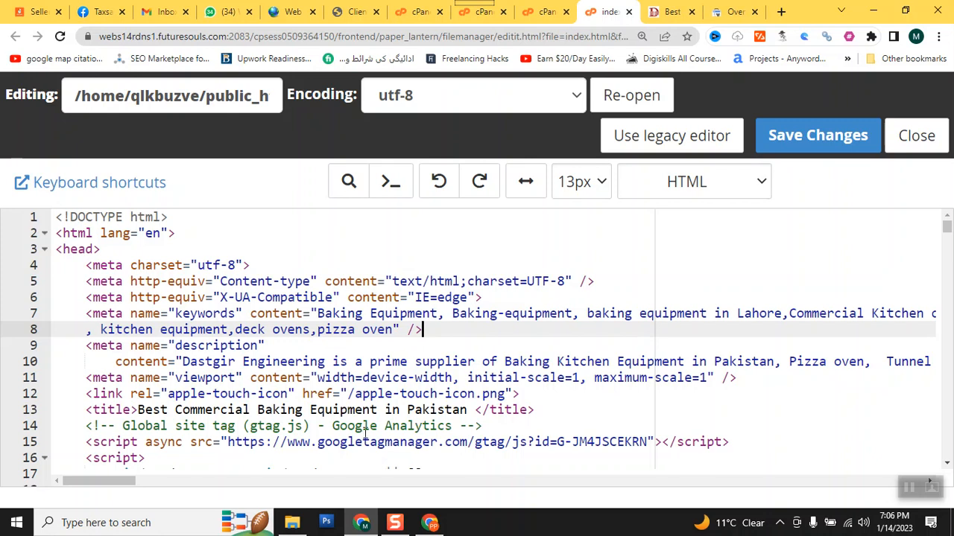
- Insert the copied google-site-verification meta tag with its verification token on a new line directly after the opening head tag
drag(332, 426, 460, 426)
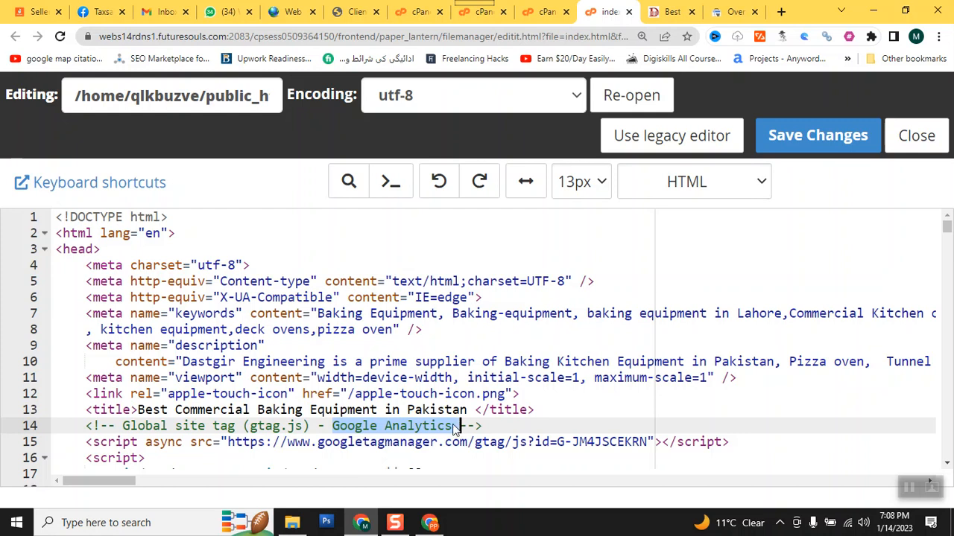
click(129, 253)
key(Return)
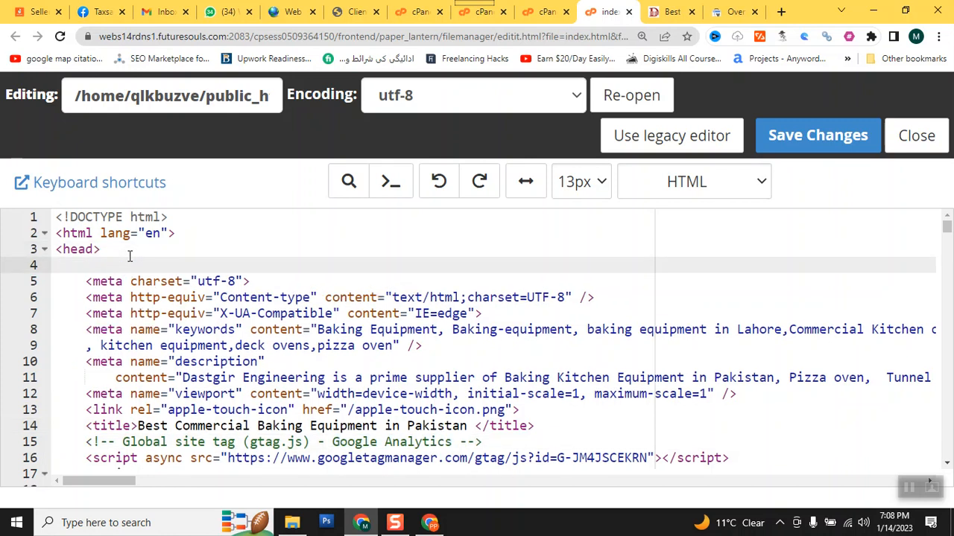
text(<meta name="google-site-verification" content="WgemOypXH2UtX-ge3LY-erbtTmP3OhKA0-MR3vi8pxg" />)
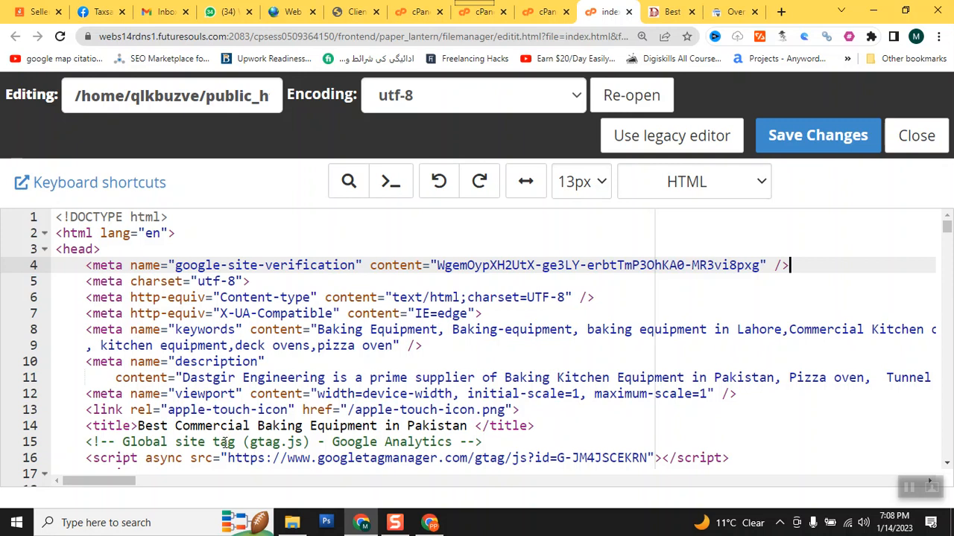
- Try to save index.html with the inserted google-site-verification meta tag, dismissing any error dialogs
click(223, 442)
scroll(223, 440, down, 1)
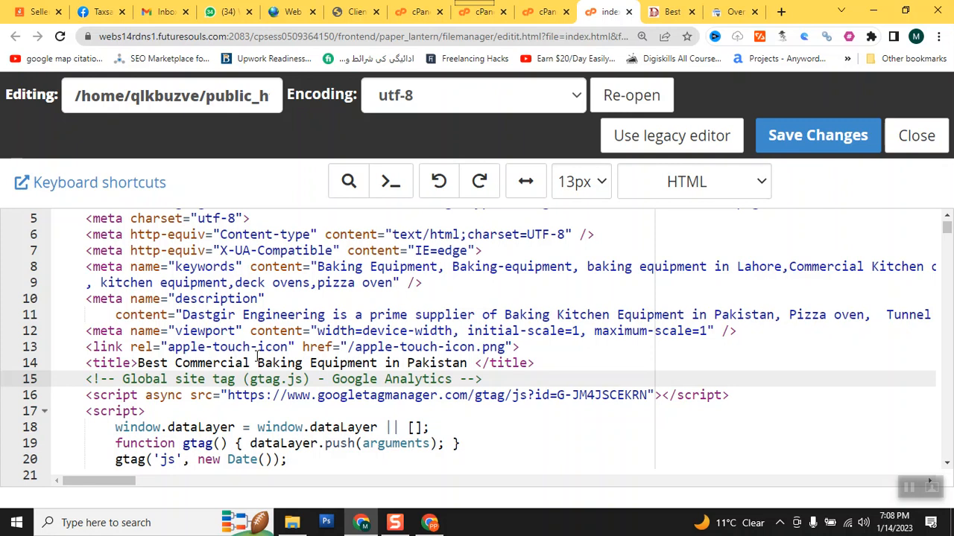
scroll(287, 351, up, 1)
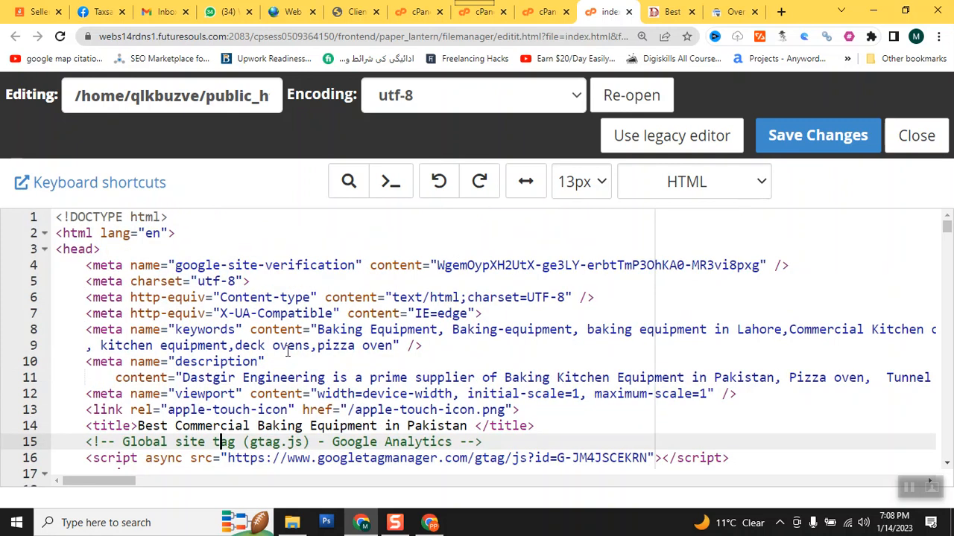
click(831, 143)
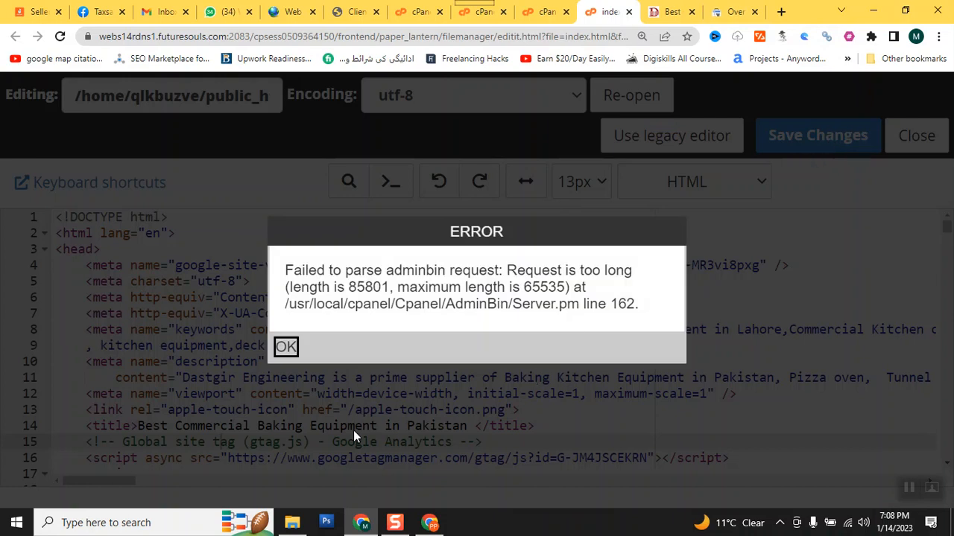
click(286, 348)
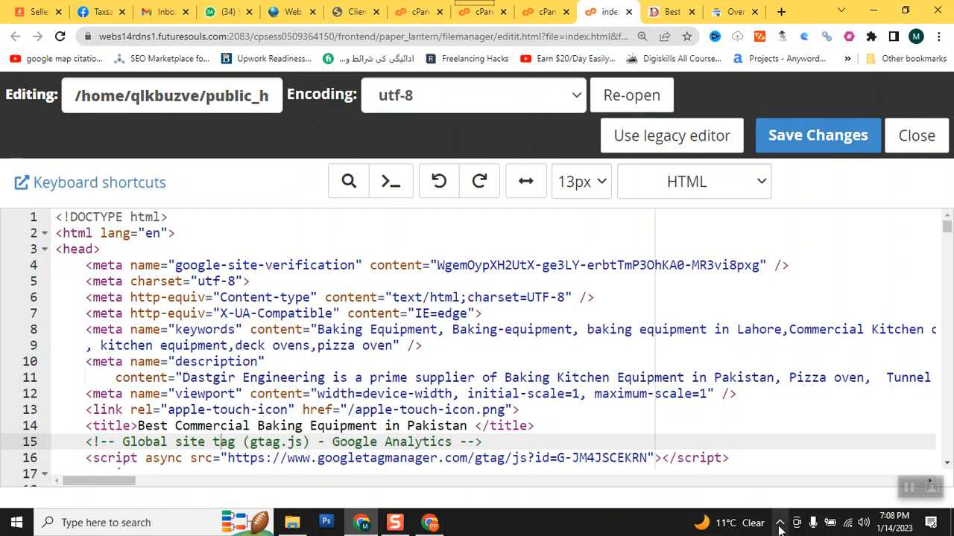
click(796, 140)
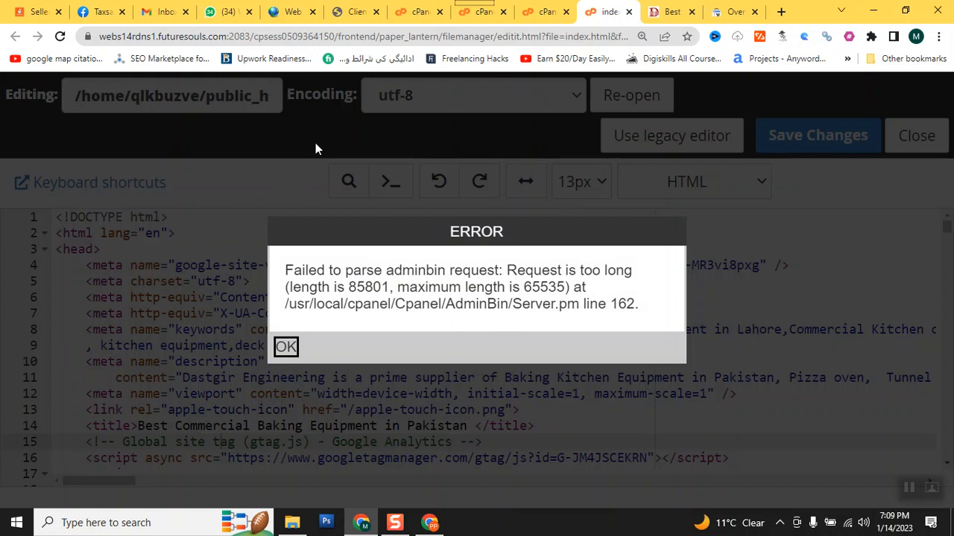
click(286, 346)
- Look through the index.html code down to the navigation menu and close the code editor without saving
scroll(247, 317, down, 3)
scroll(247, 317, down, 20)
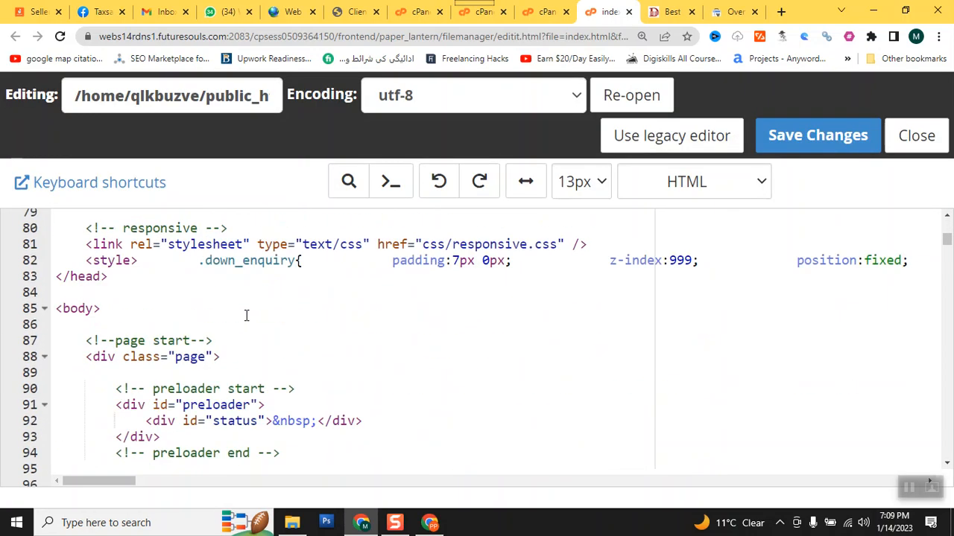
scroll(246, 316, down, 8)
scroll(247, 316, up, 10)
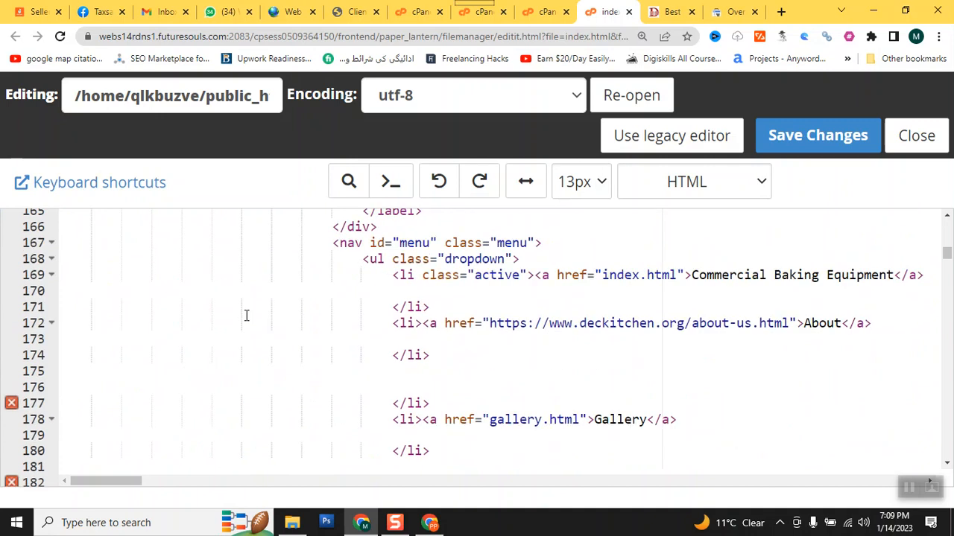
scroll(246, 316, up, 3)
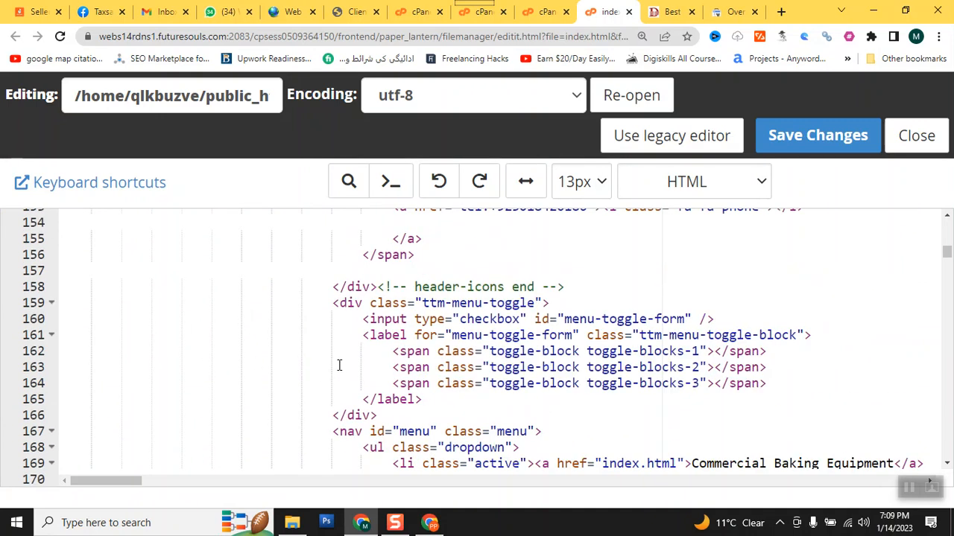
click(437, 351)
click(928, 137)
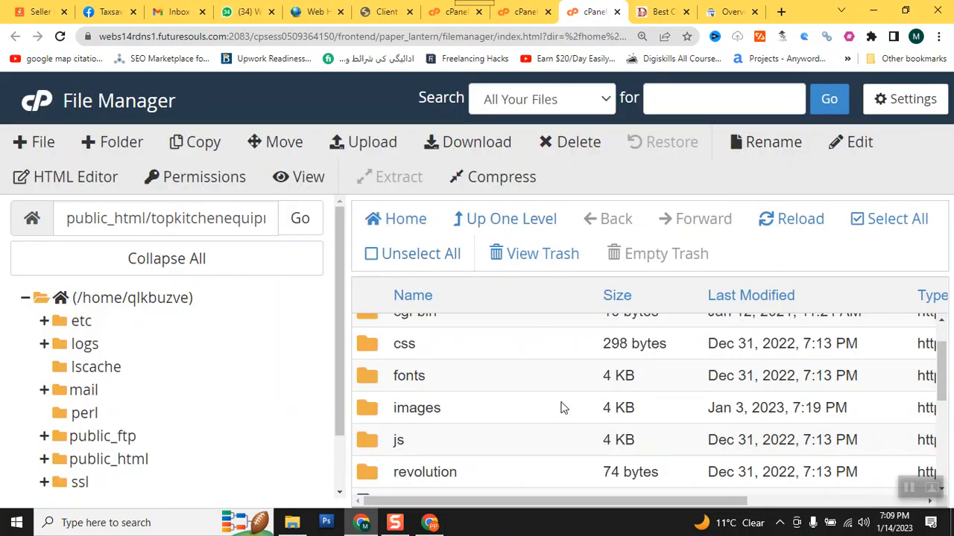
- Upload the Google HTML verification file from Downloads to public_html/topkitchenequipment and return to that folder in File Manager
scroll(564, 408, up, 1)
scroll(564, 407, down, 1)
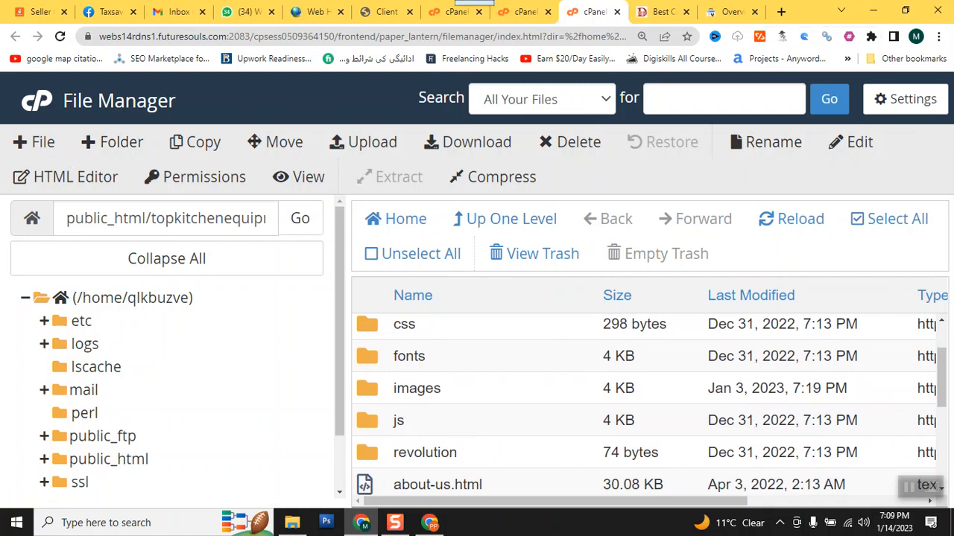
click(370, 148)
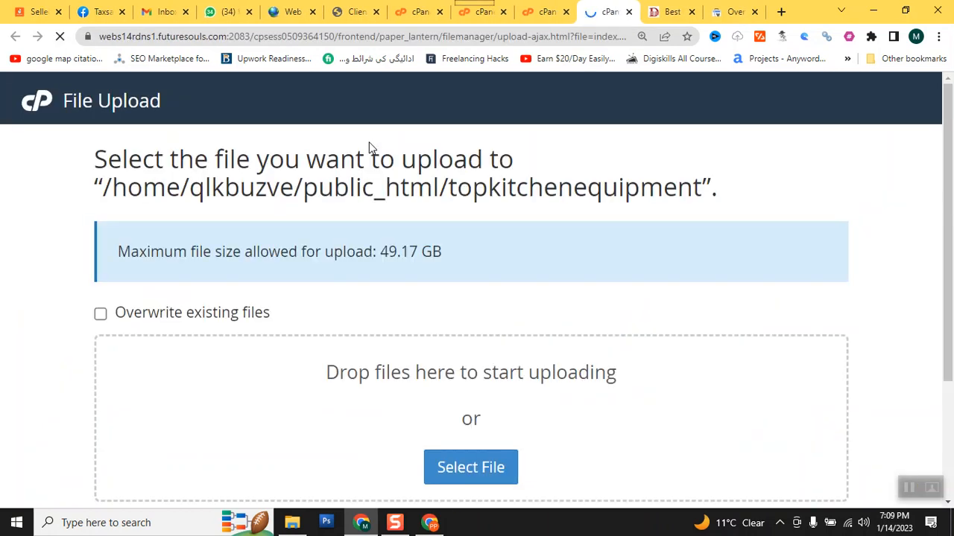
click(482, 483)
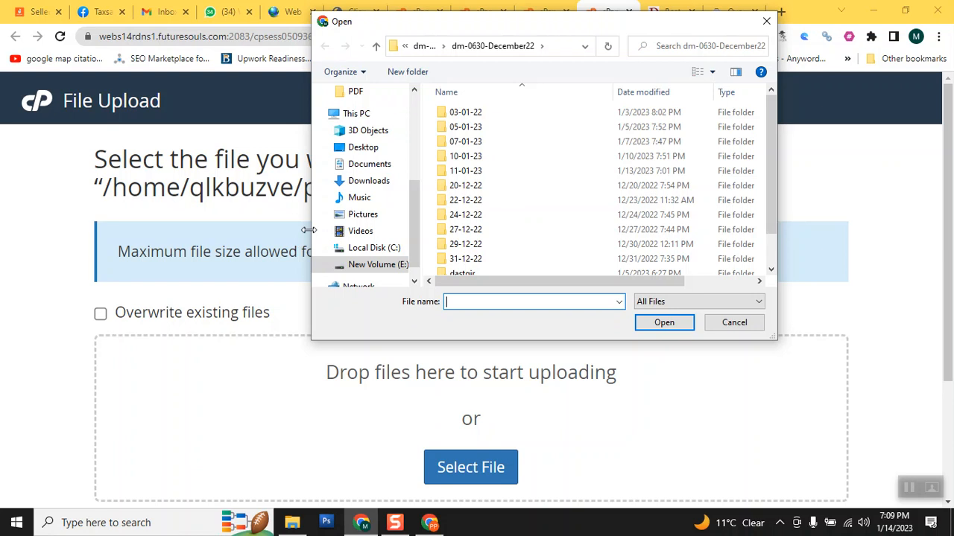
click(364, 183)
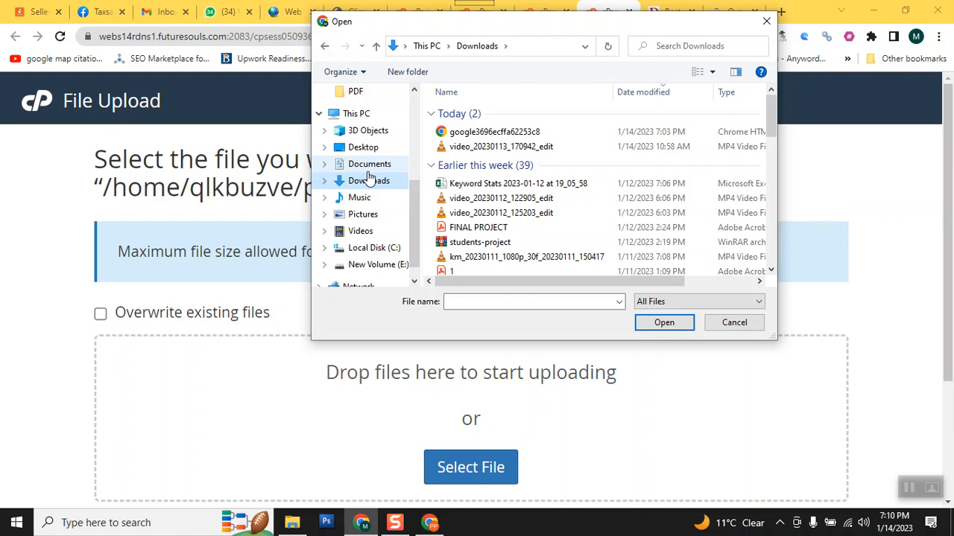
click(369, 180)
double_click(472, 136)
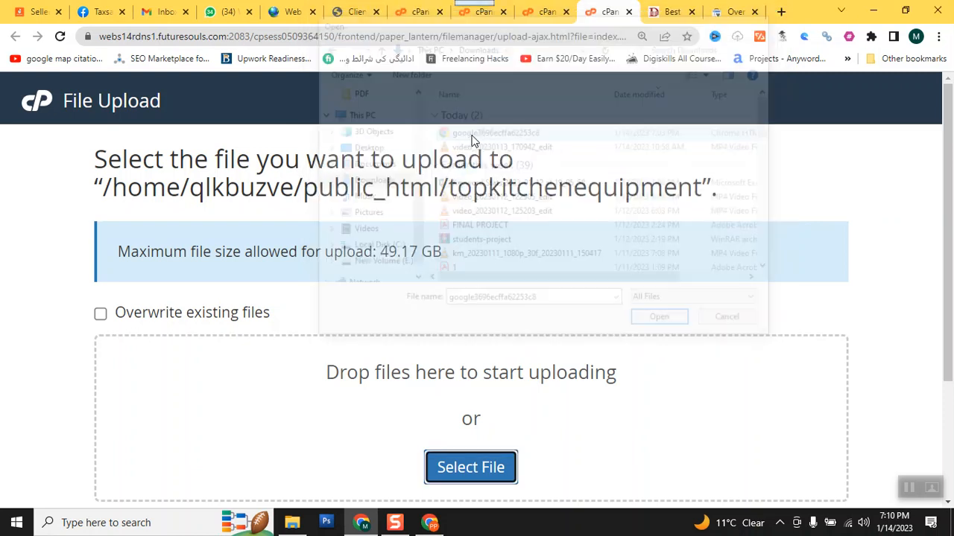
scroll(517, 298, down, 2)
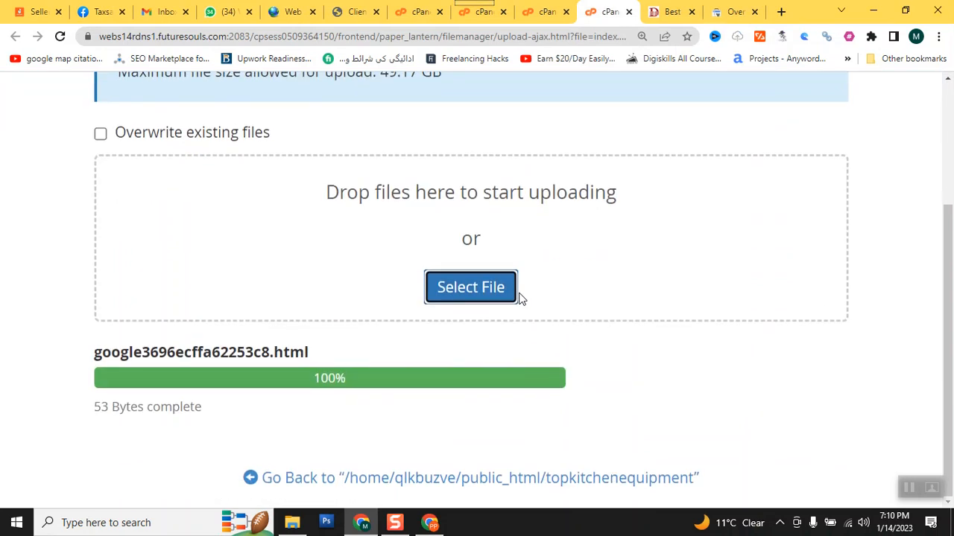
click(553, 481)
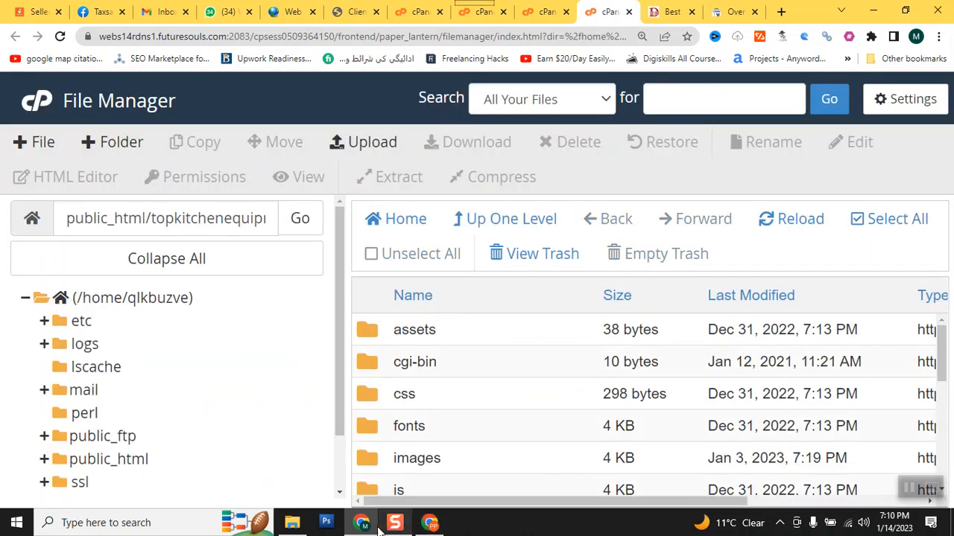
- Switch to Search Console in the other Chrome profile, verify ownership through the HTML file method, open the property and dismiss the survey
click(428, 523)
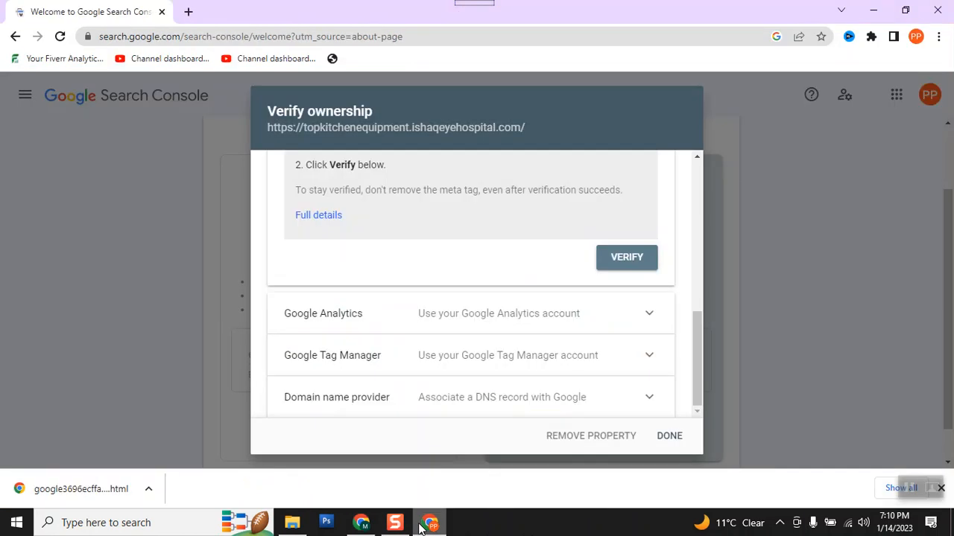
scroll(494, 365, up, 5)
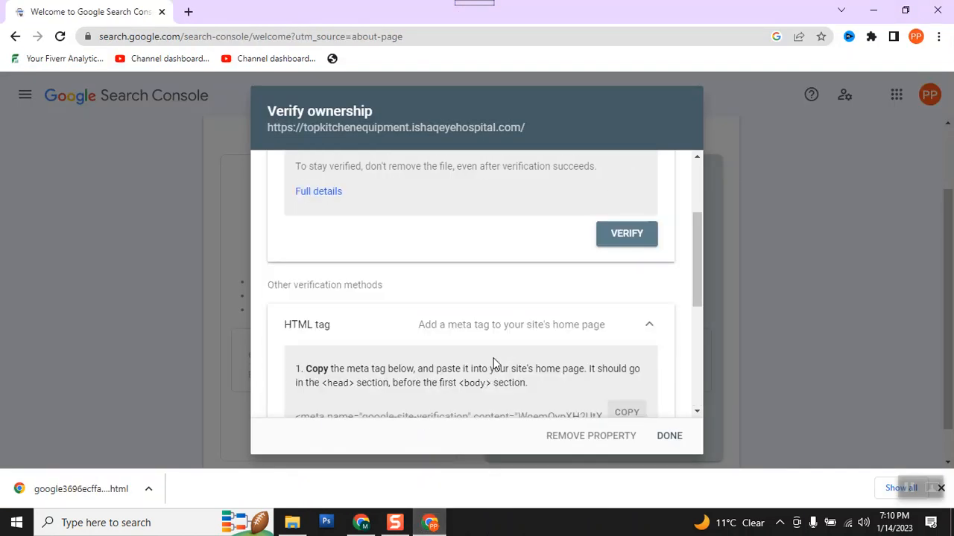
scroll(494, 365, up, 2)
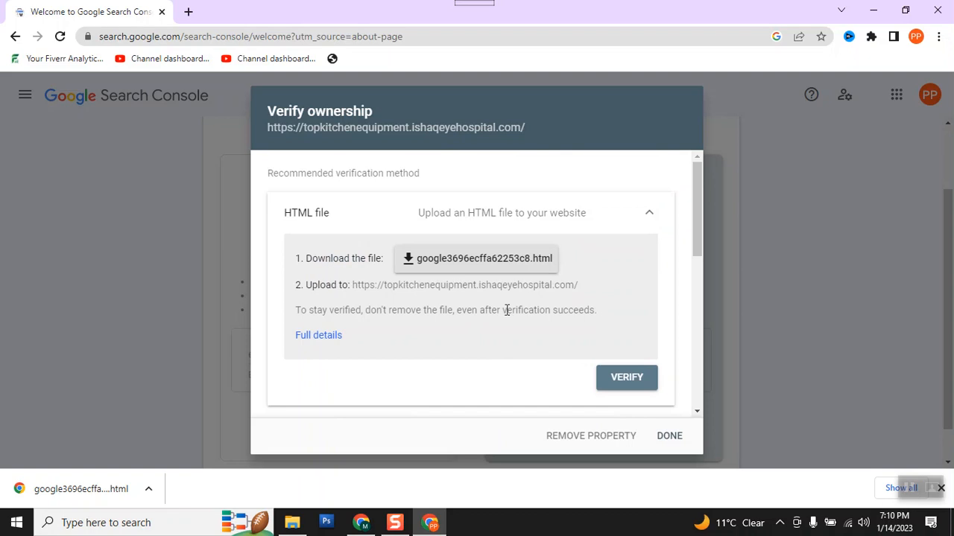
click(624, 384)
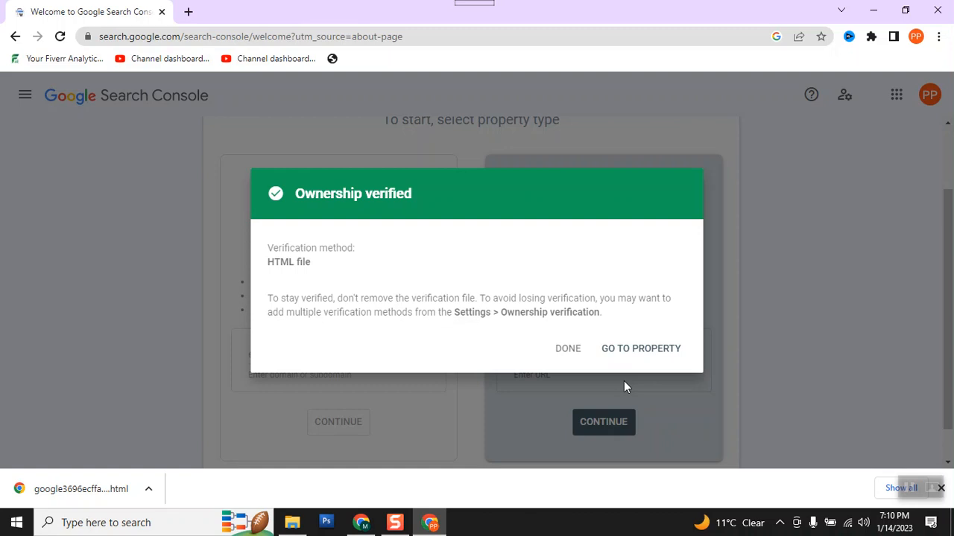
click(632, 357)
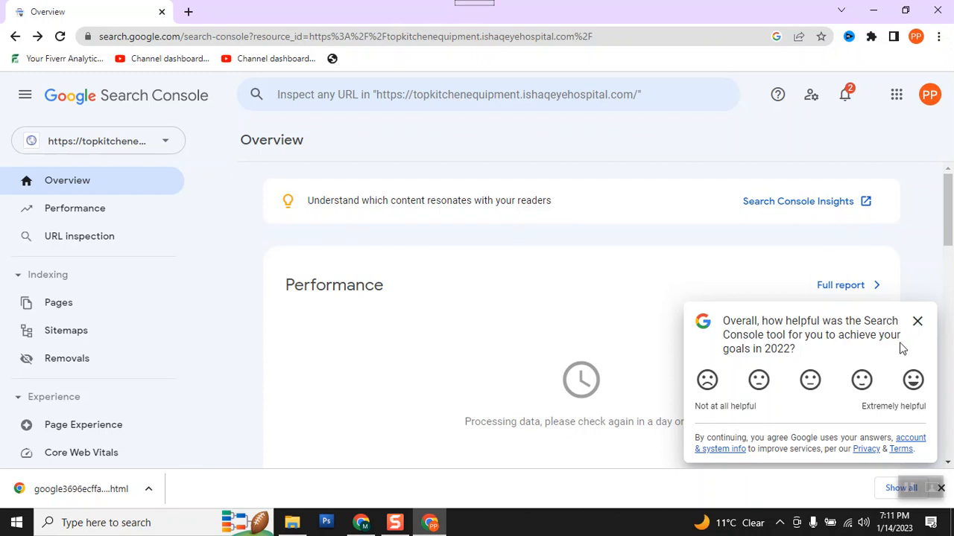
click(914, 324)
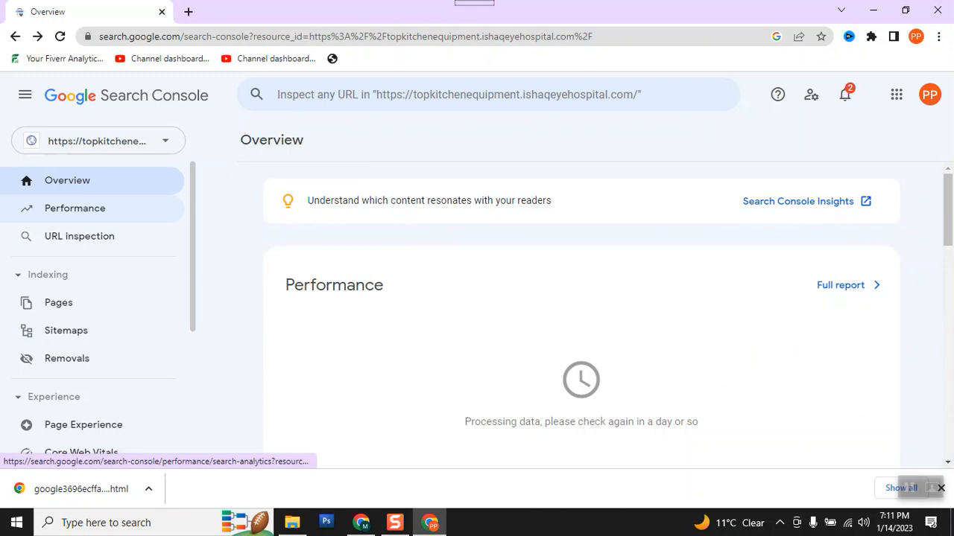
- Check the property list for verified and unverified sites and look over the topkitchenequipment property's Overview page
click(137, 147)
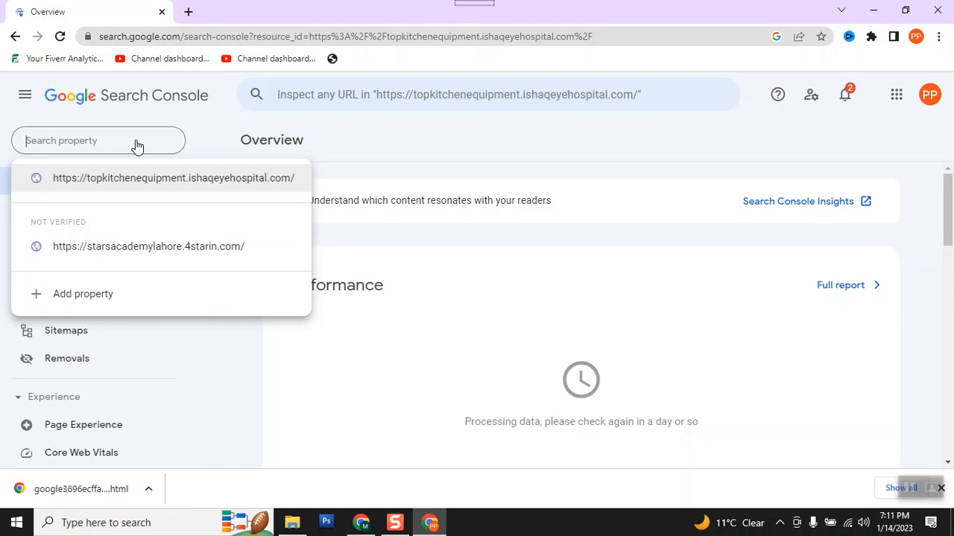
click(134, 188)
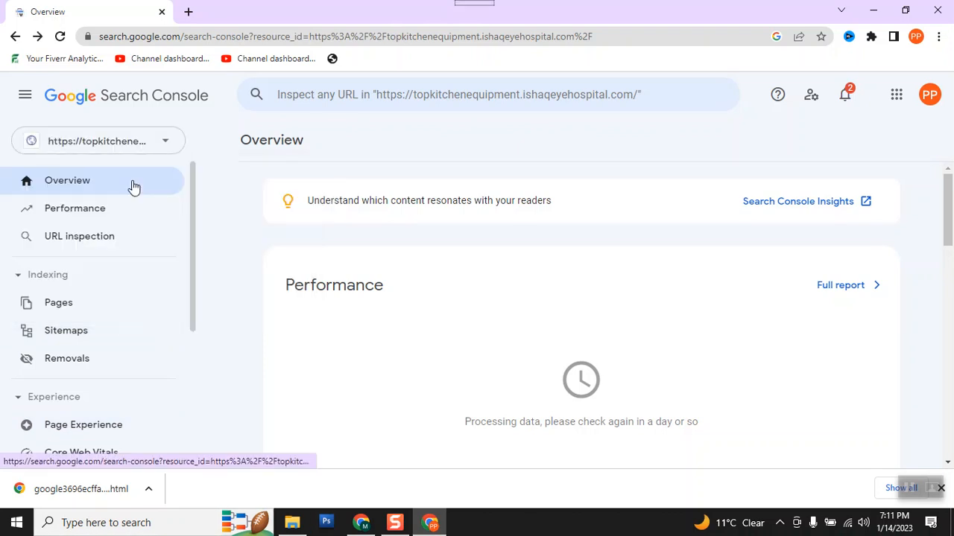
click(170, 143)
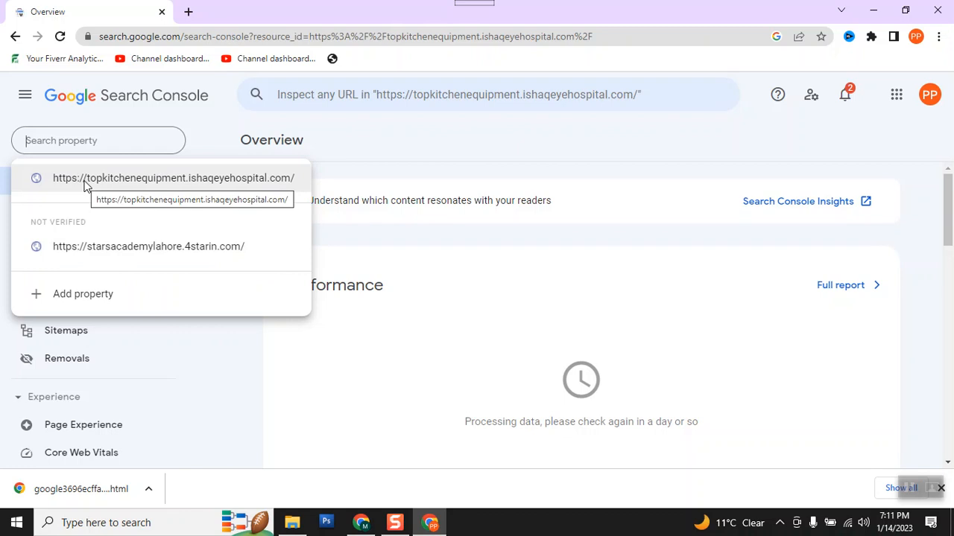
click(408, 295)
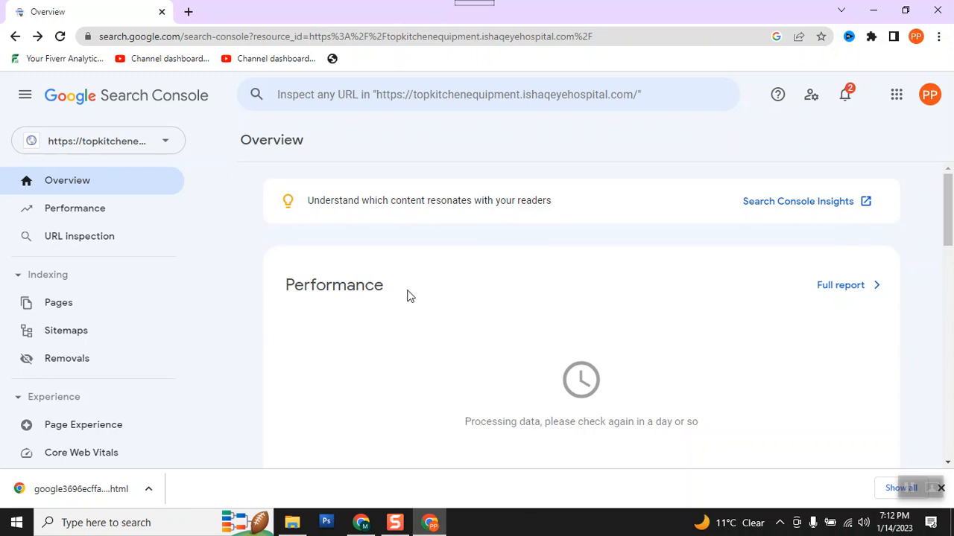
scroll(443, 335, down, 5)
scroll(443, 335, up, 5)
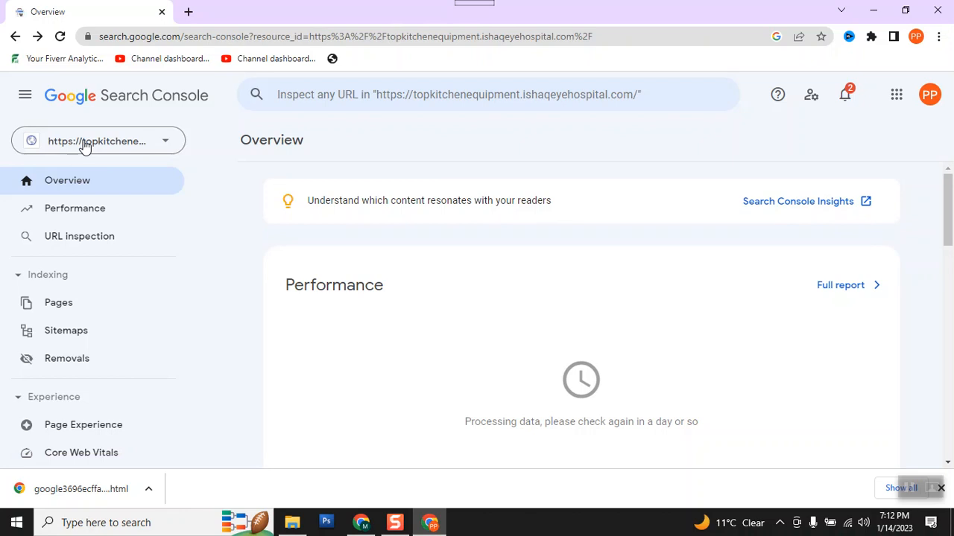
- Switch to File Explorer and open the keyword-golden-ratio workbook and the Keyword Golden Ratio PDF from the PDF folder
click(876, 10)
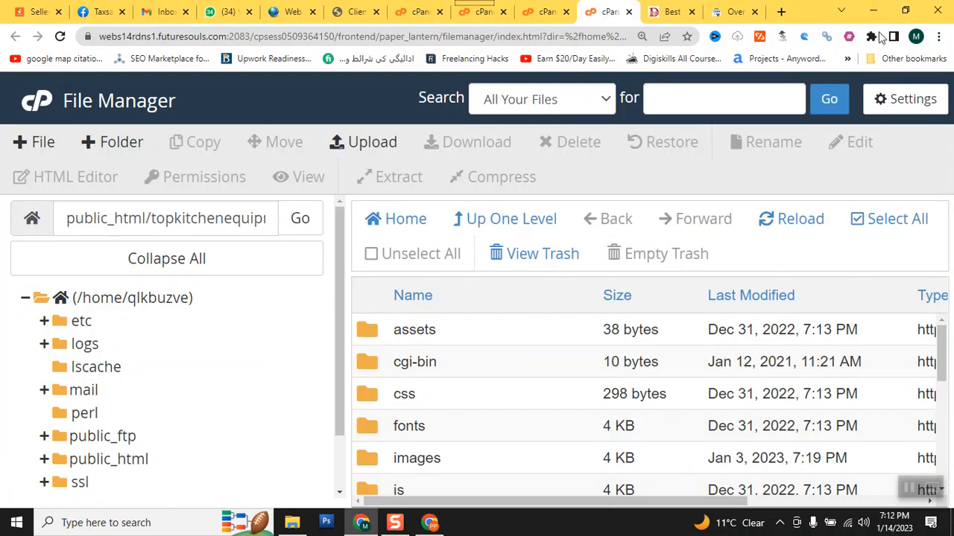
click(293, 525)
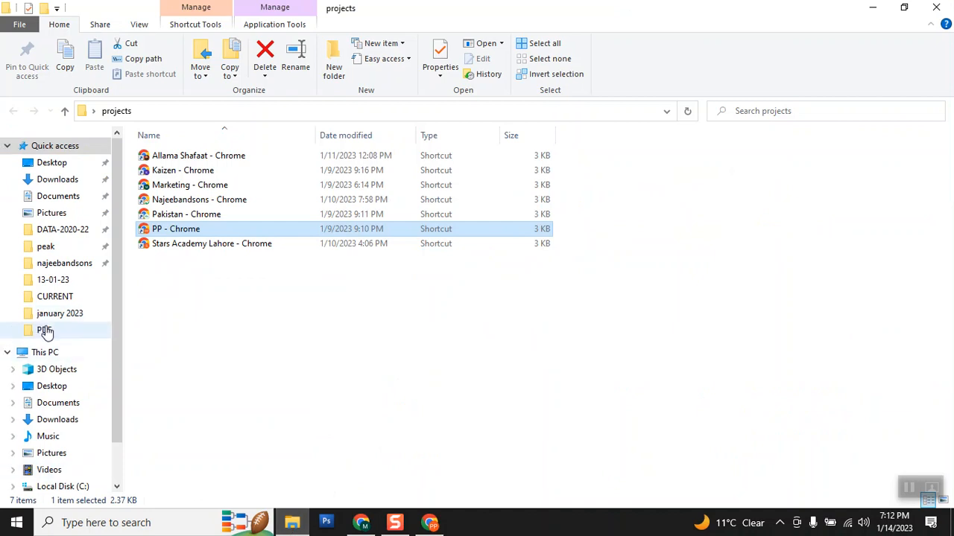
click(48, 330)
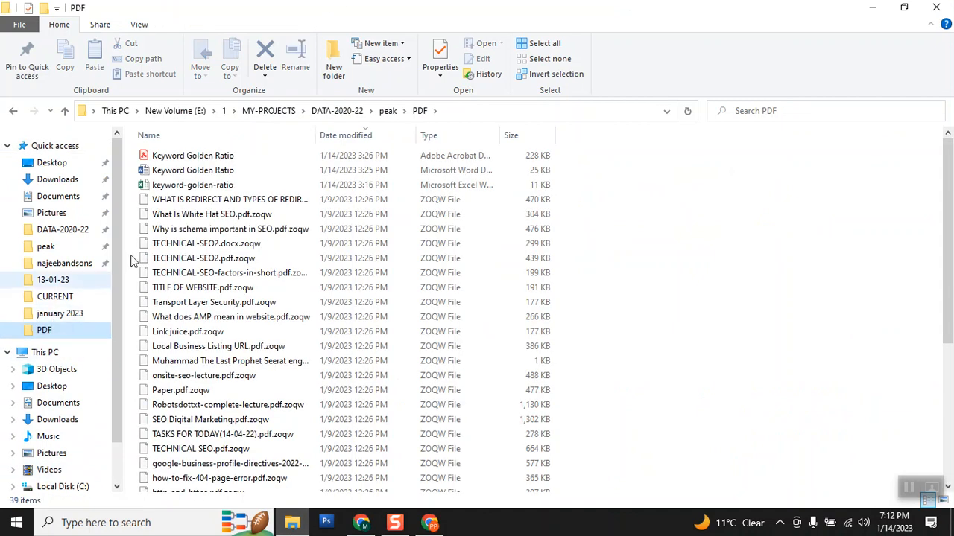
double_click(208, 189)
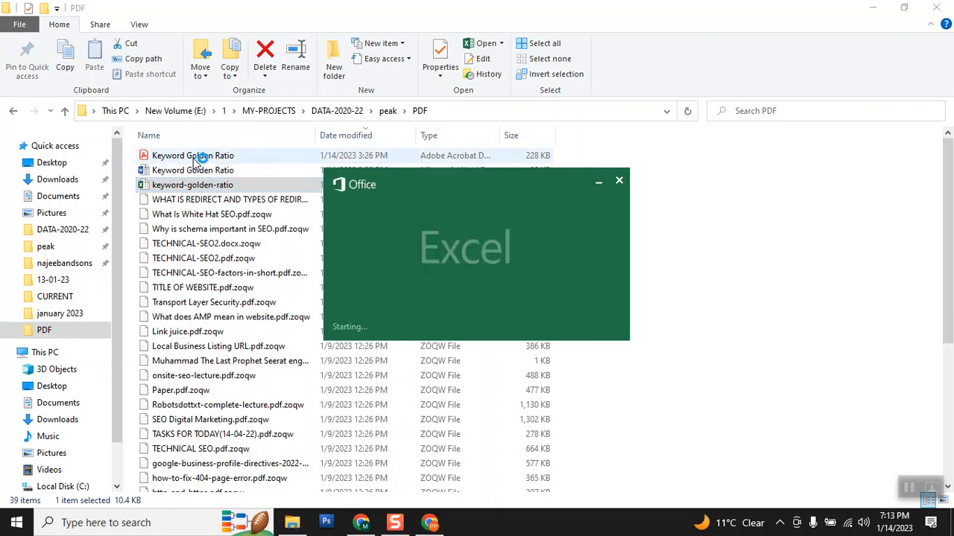
click(195, 157)
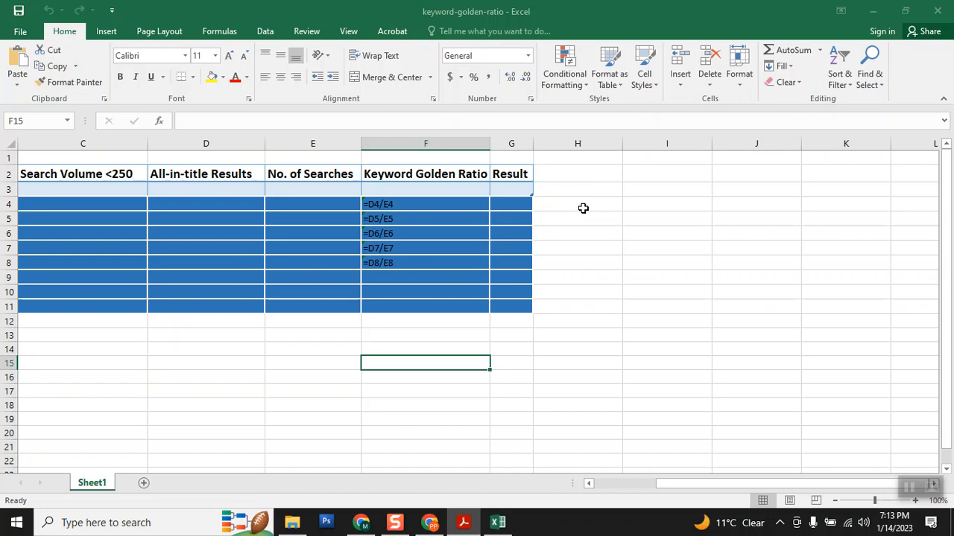
- Check the division formulas in the Keyword Golden Ratio column from F4 to F8
click(583, 301)
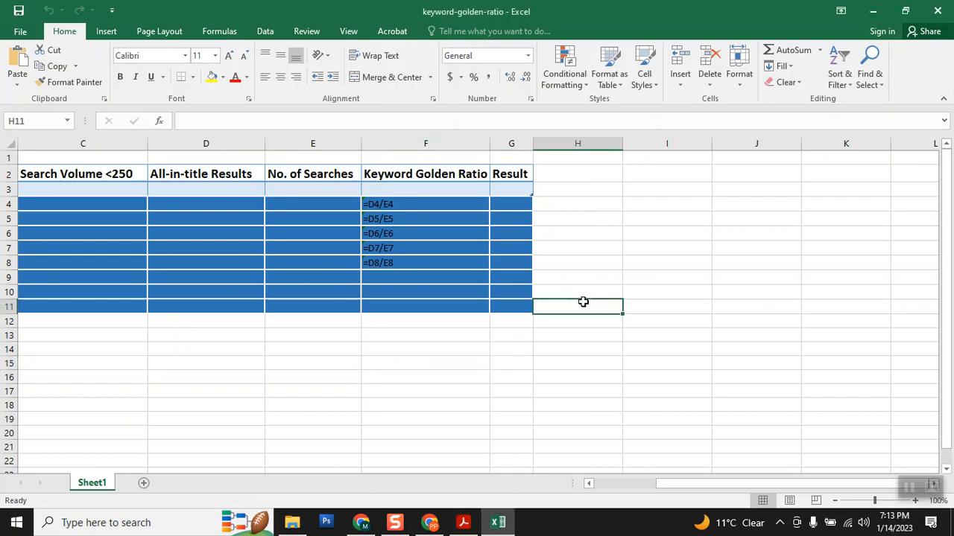
double_click(365, 221)
double_click(386, 203)
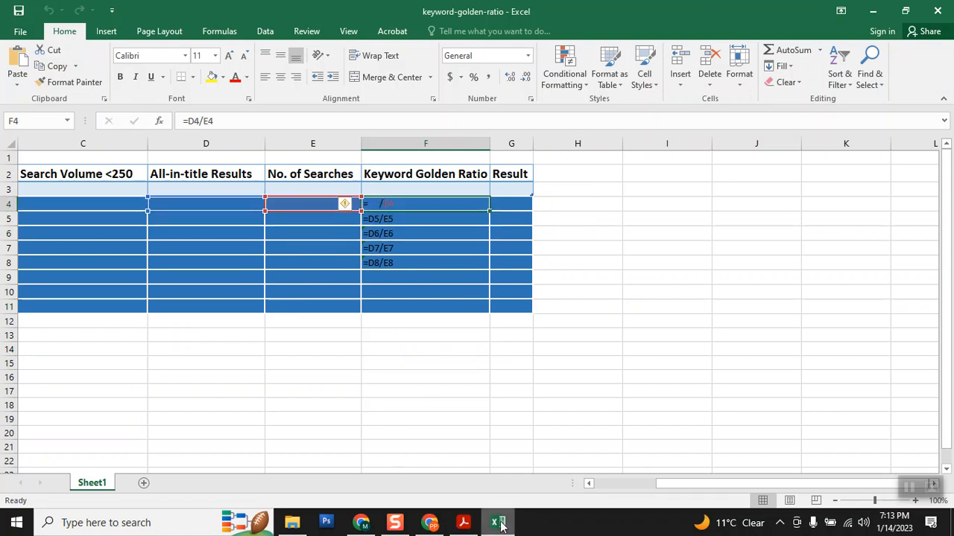
double_click(443, 261)
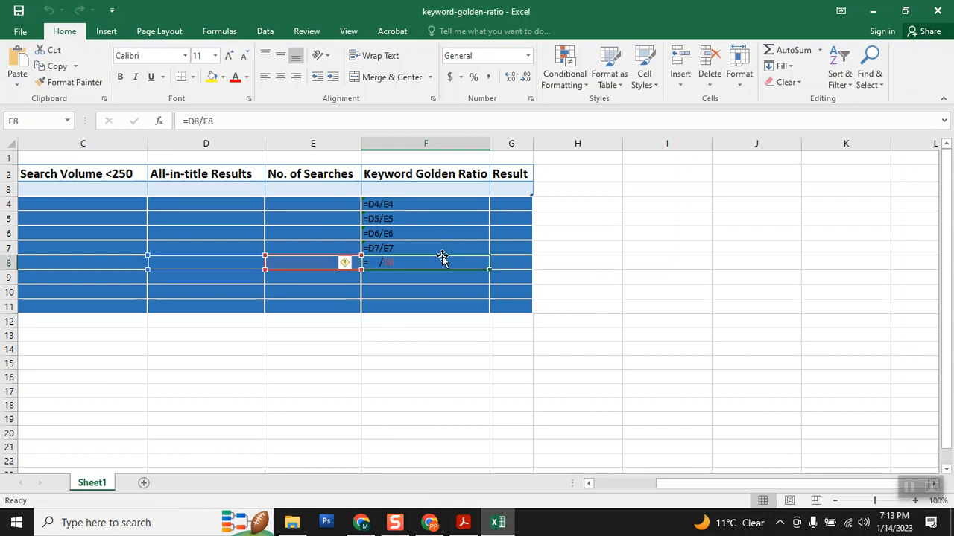
double_click(442, 198)
click(673, 261)
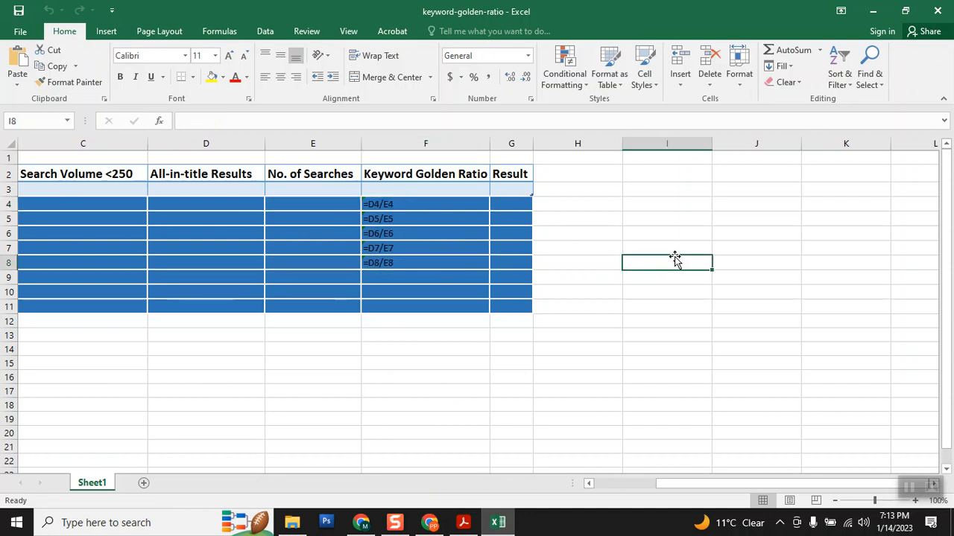
- Enlarge the worksheet to 142% and bring the Keyword Golden Ratio PDF to the front
click(884, 501)
click(468, 322)
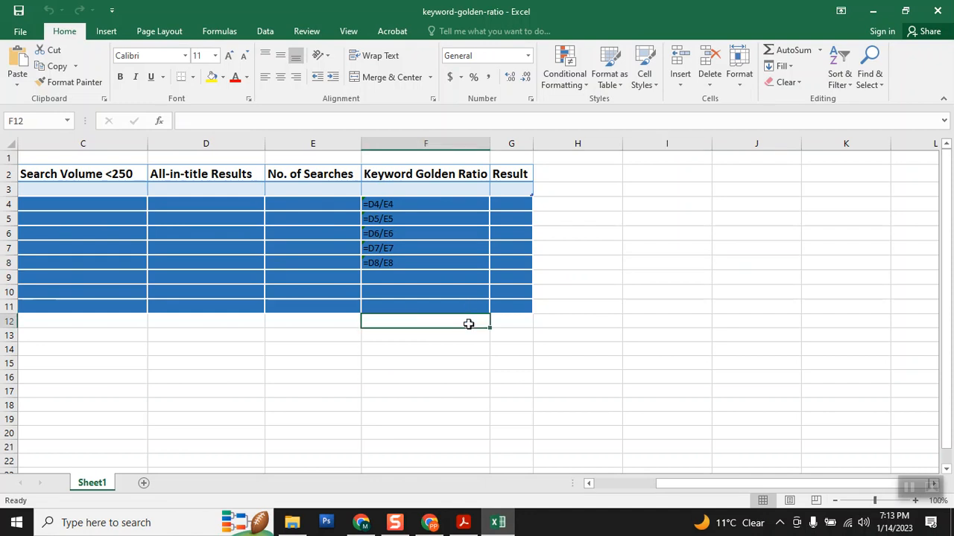
click(880, 501)
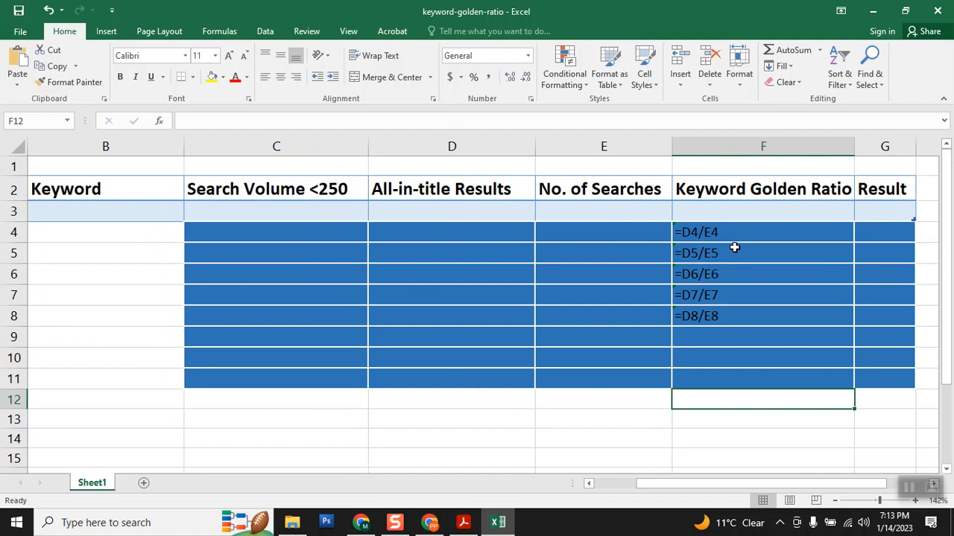
click(461, 525)
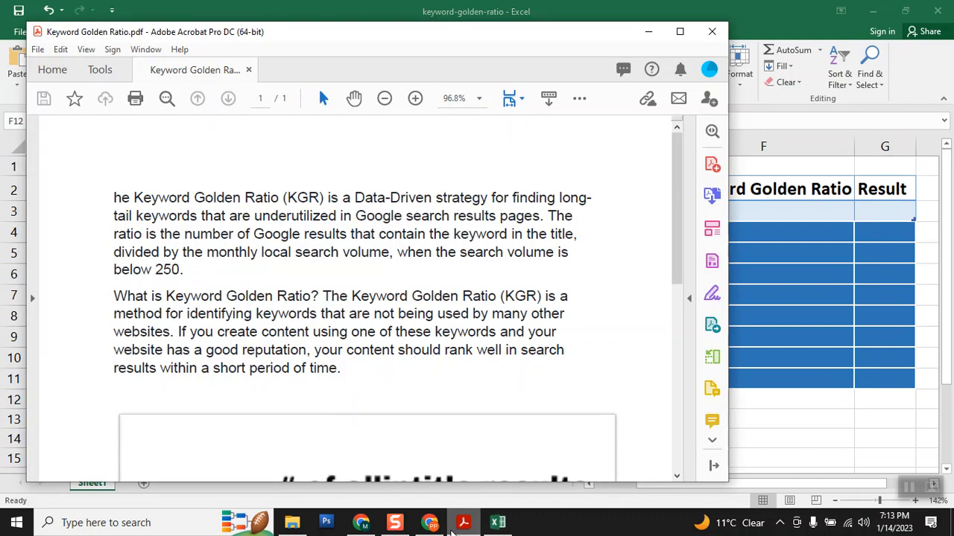
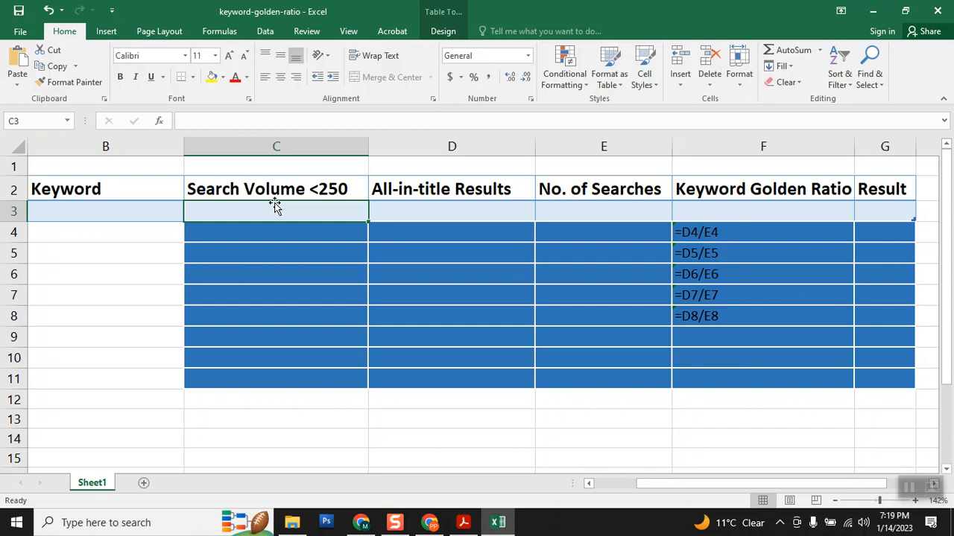
- Look over the Search Volume <250 heading and the empty cells of the Keyword and Search Volume columns
click(277, 190)
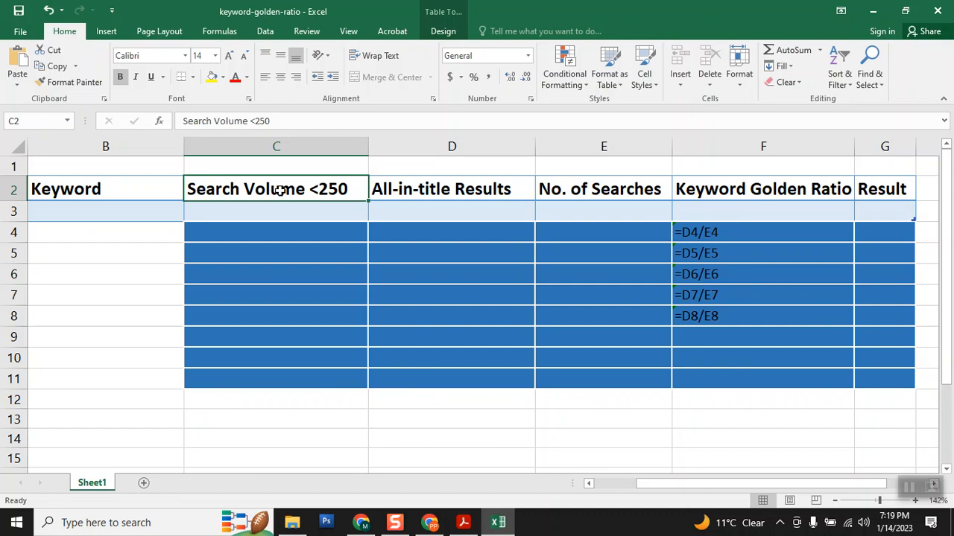
click(272, 262)
click(253, 212)
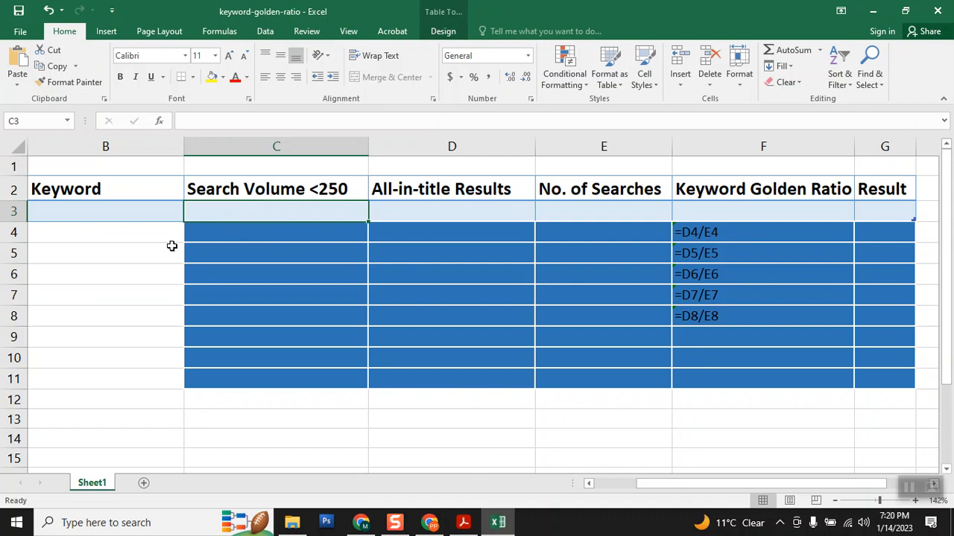
click(227, 240)
click(230, 257)
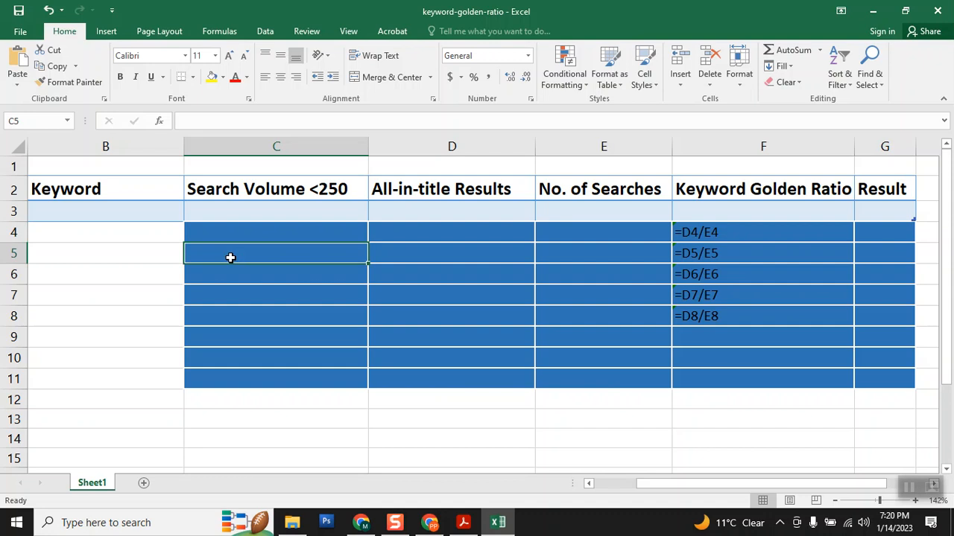
click(224, 212)
click(242, 237)
drag(62, 215, 38, 396)
click(208, 210)
- Enter a search volume of 123 in C4 and 23 all-in-title results in D4
click(221, 229)
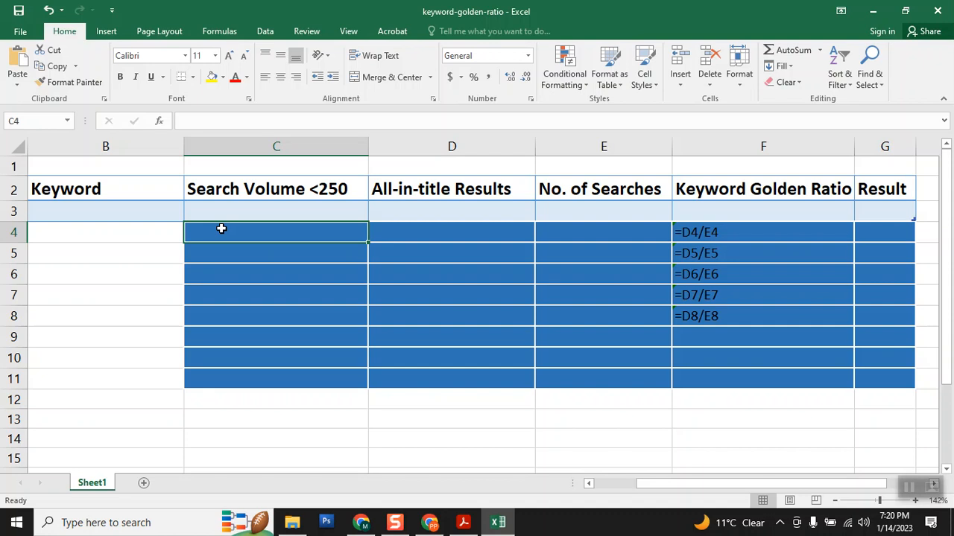
text(123)
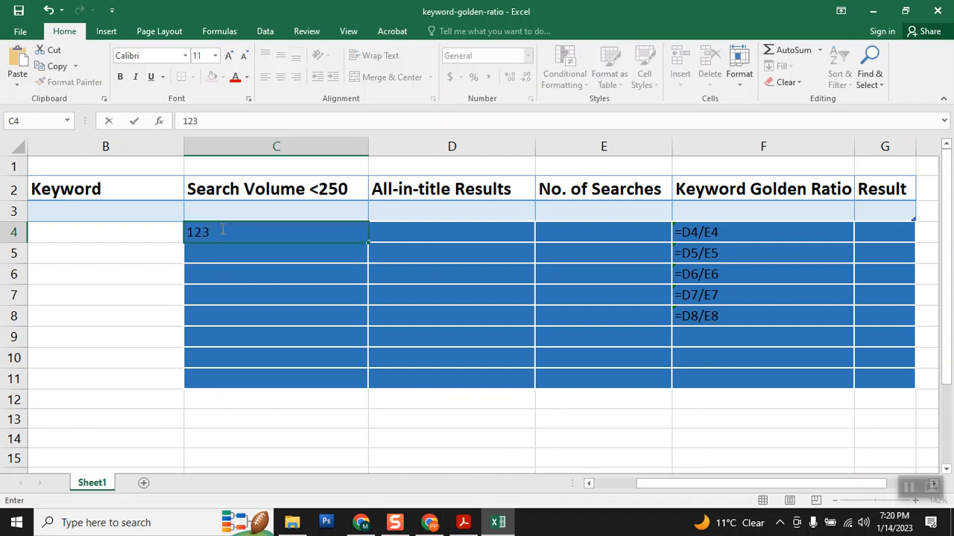
key(Tab)
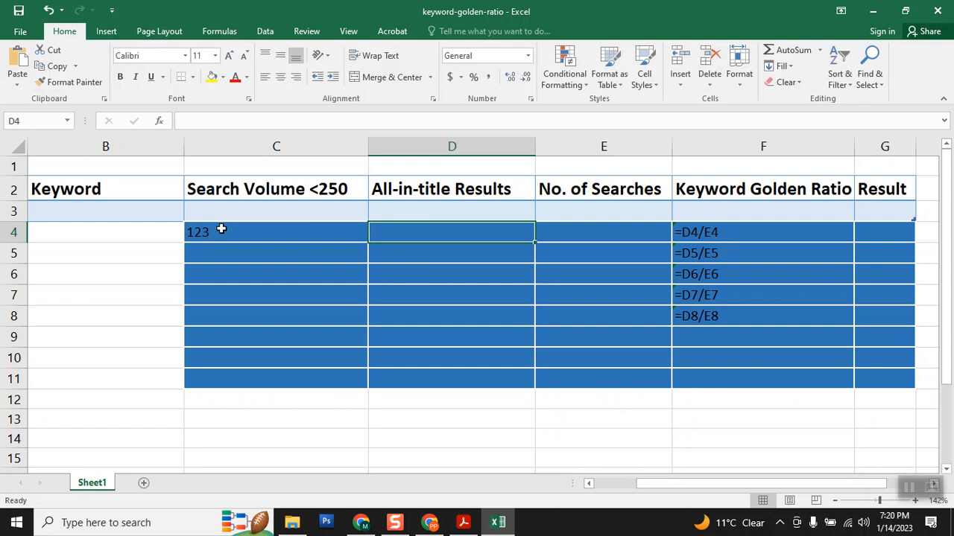
text(23)
key(Return)
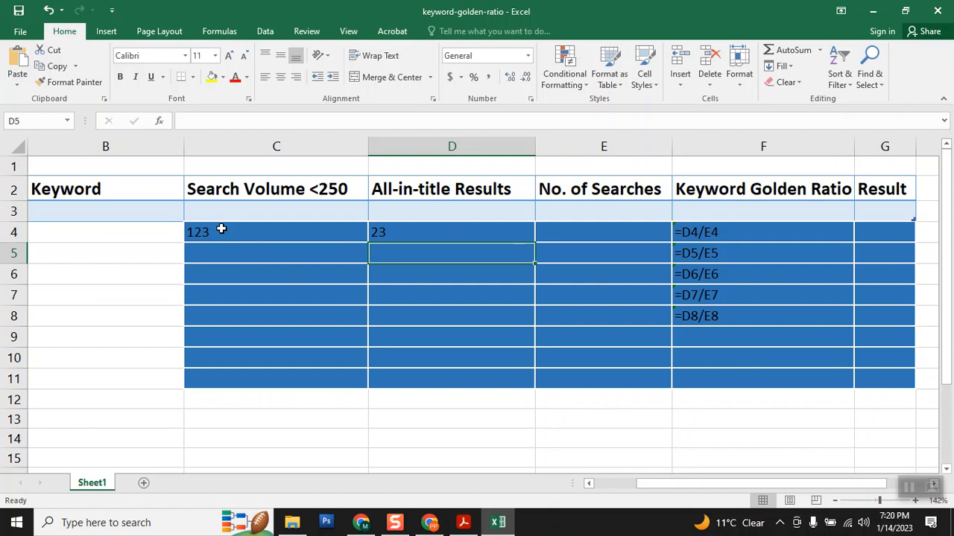
- Show calculated values instead of formulas in the sheet and inspect which cells the F4 formula references
key(ctrl+grave)
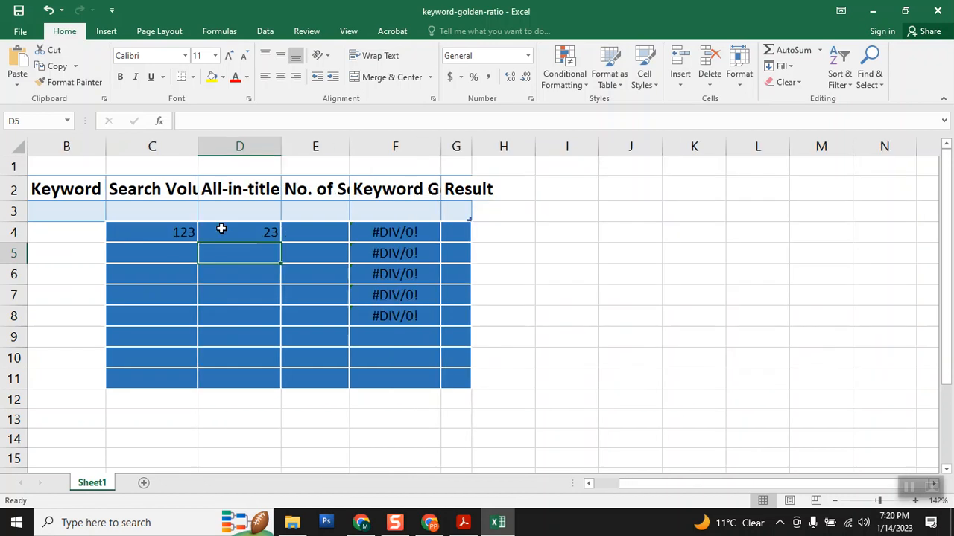
click(377, 234)
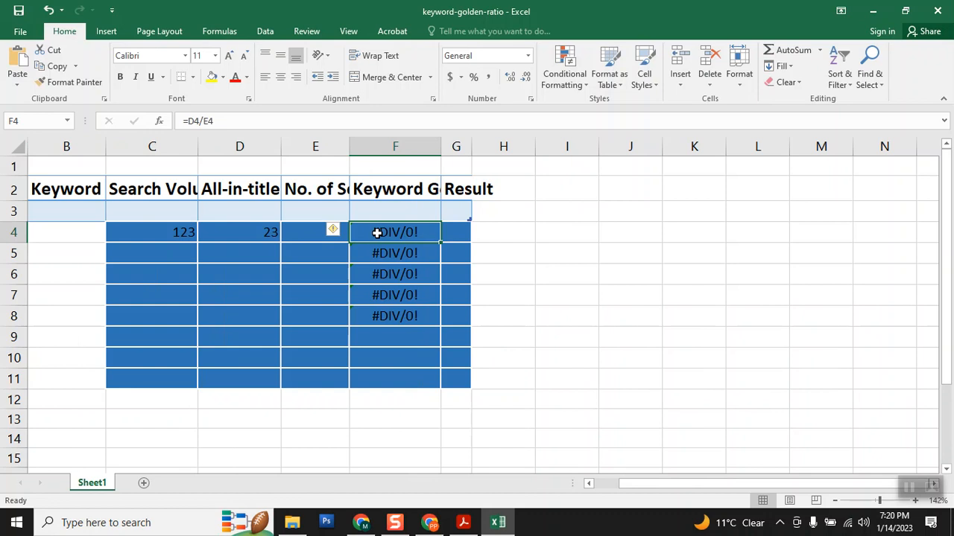
double_click(377, 233)
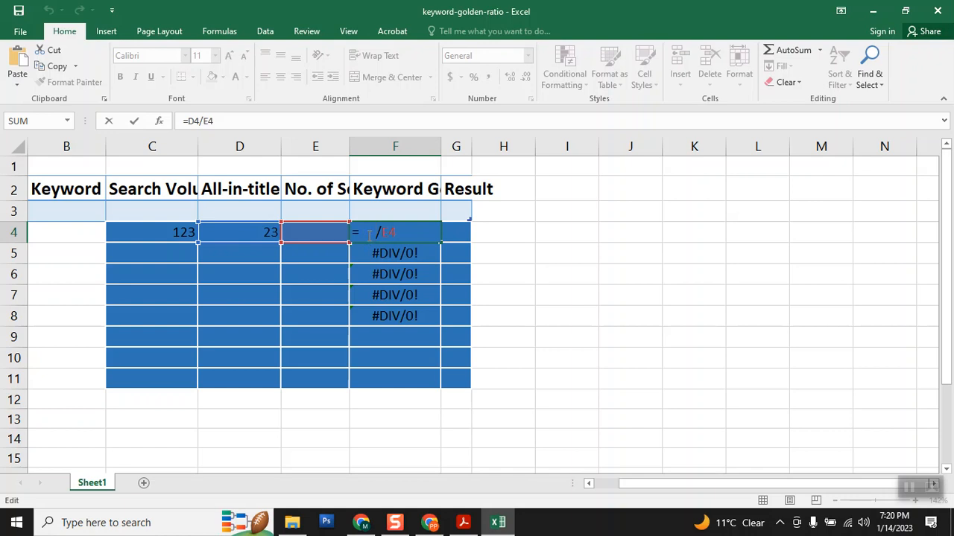
click(623, 254)
- Replace the formula in F4 with =D4/C4 to divide the all-in-title results by the search volume
click(410, 236)
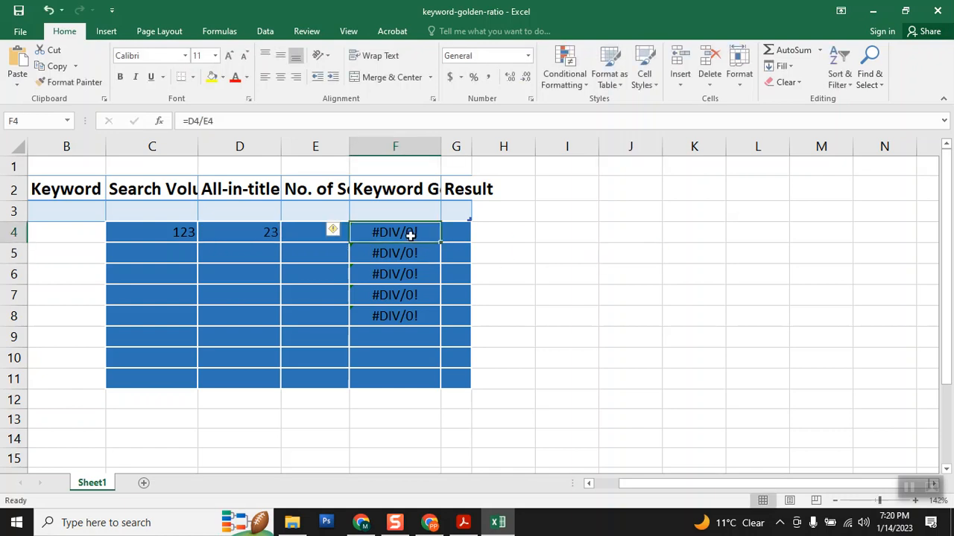
key(Delete)
text(=)
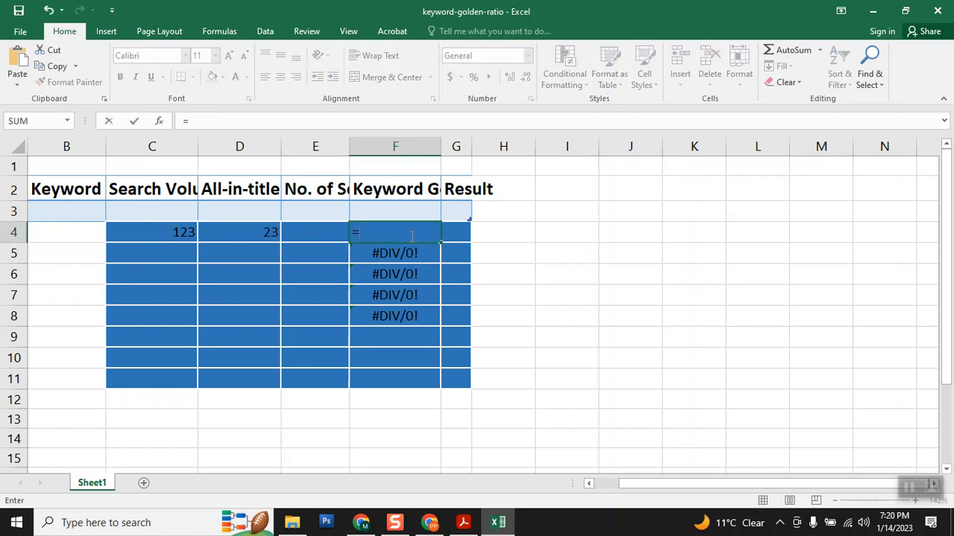
click(261, 231)
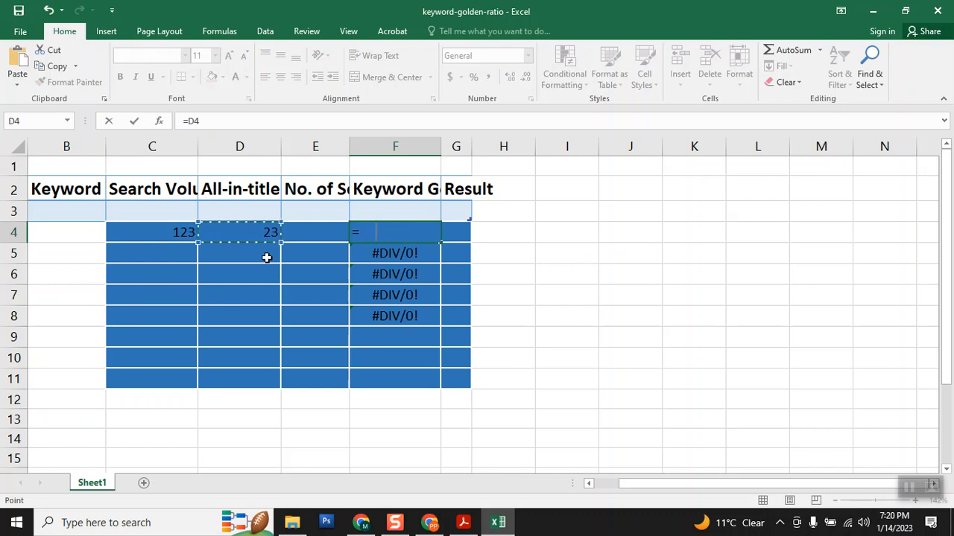
text(/)
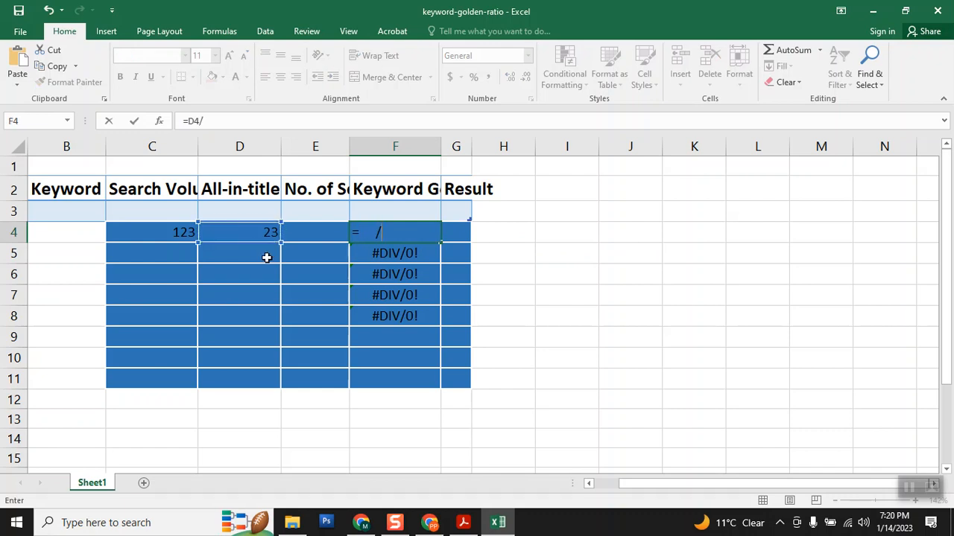
click(176, 229)
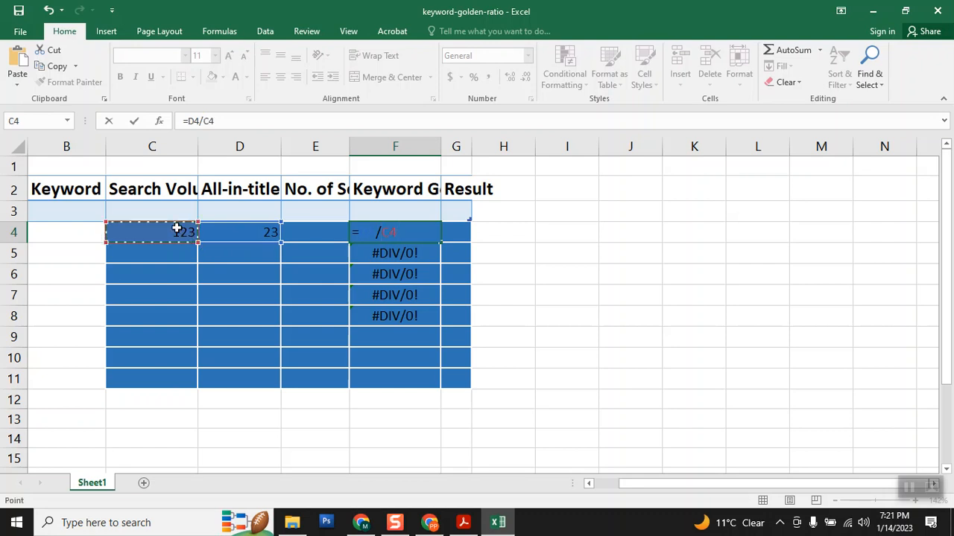
key(Return)
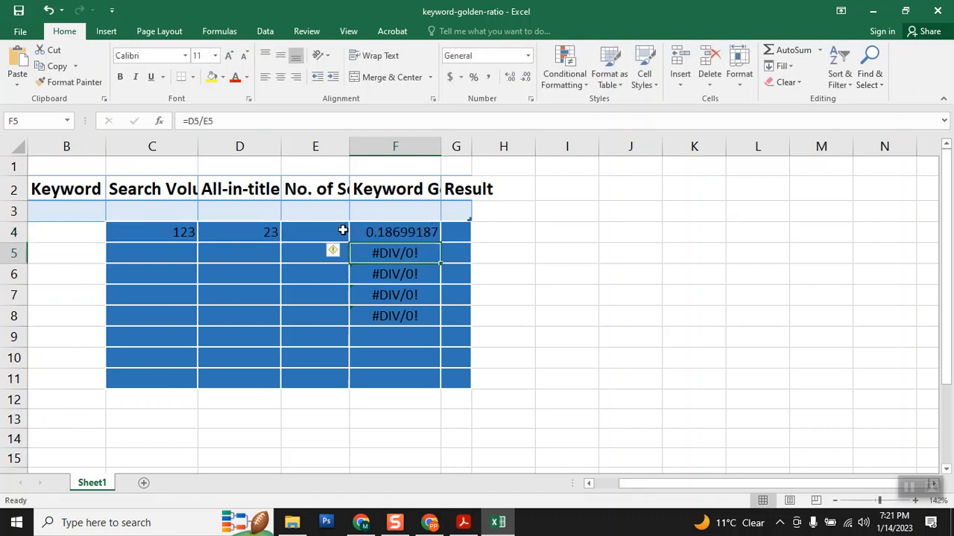
click(388, 231)
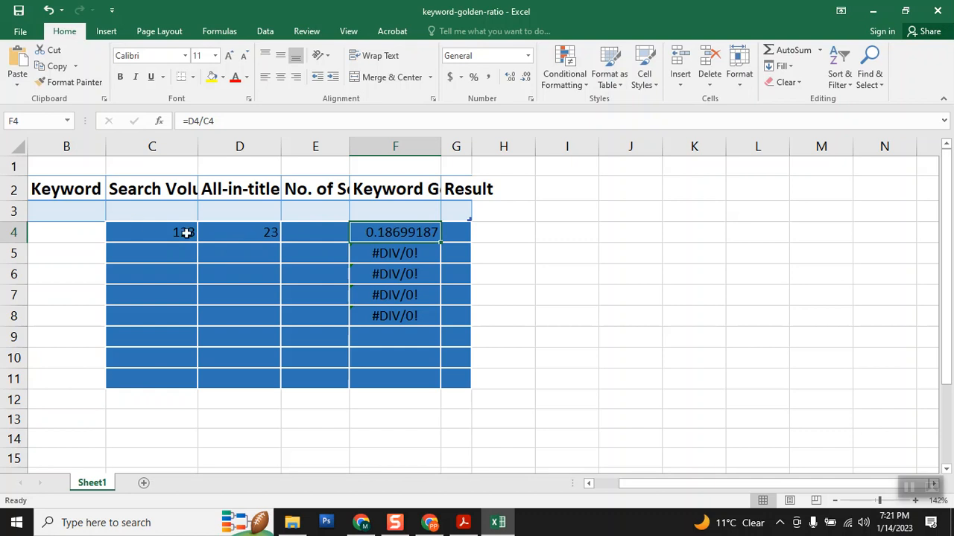
click(241, 235)
- Enter a search volume of 220 in C5 and fill the F4 ratio formula down through F8
click(180, 251)
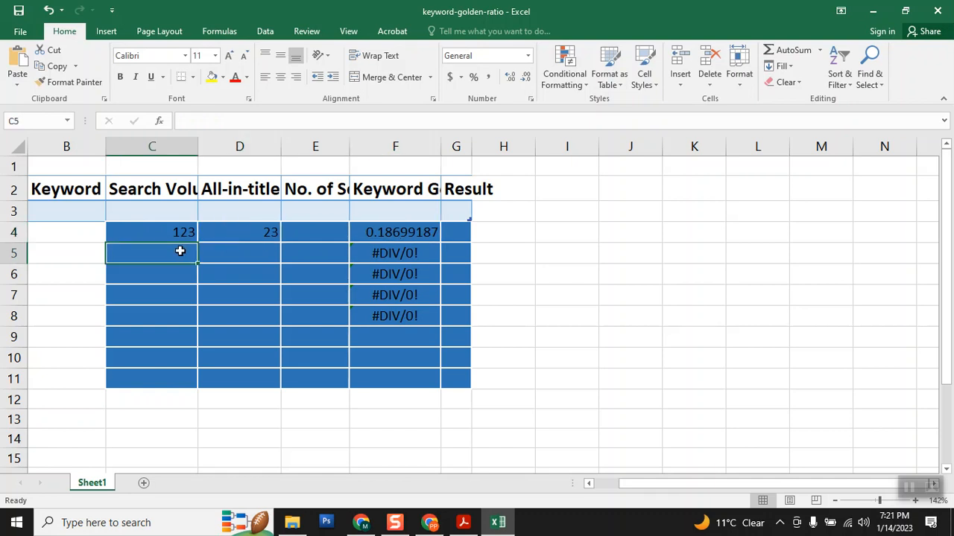
text(220)
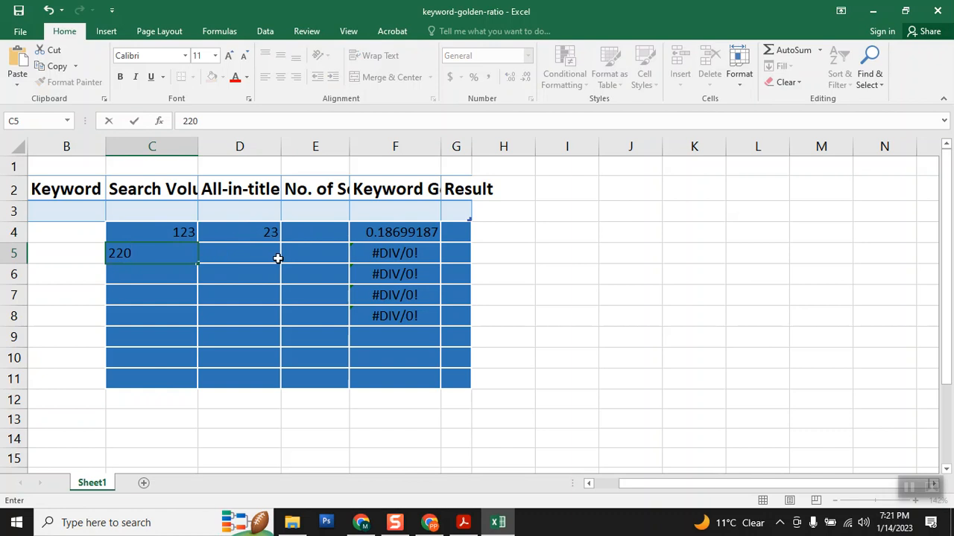
key(Tab)
click(429, 234)
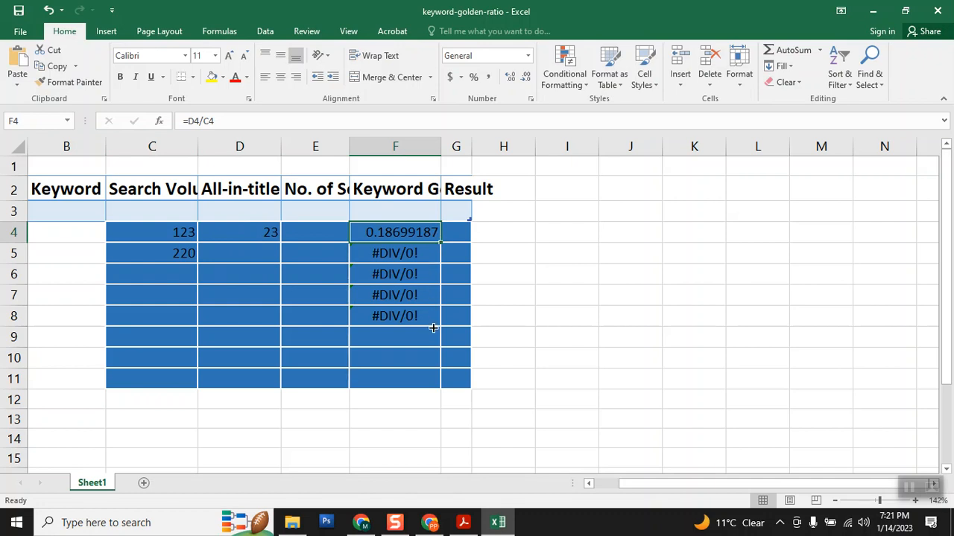
double_click(440, 243)
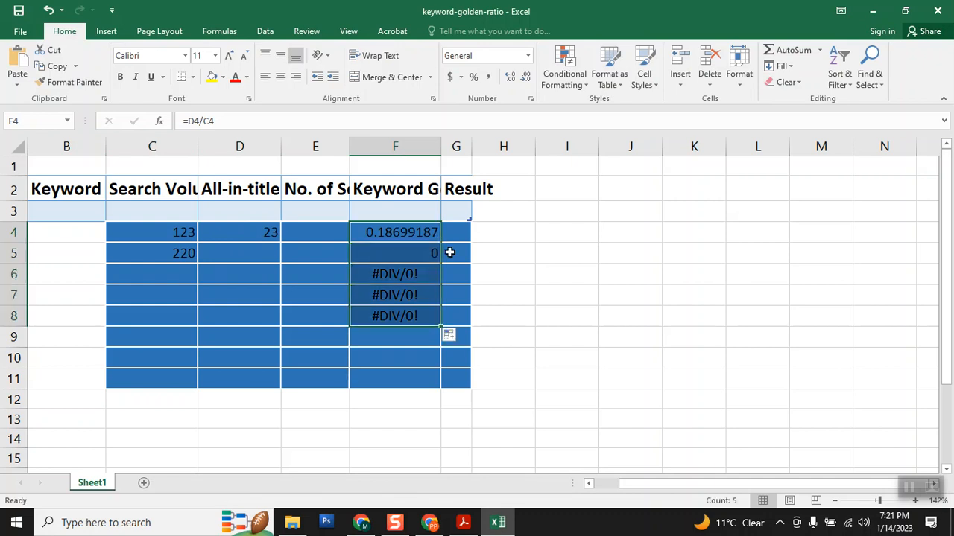
- Enter 49 as the all-in-title results in D5
click(245, 253)
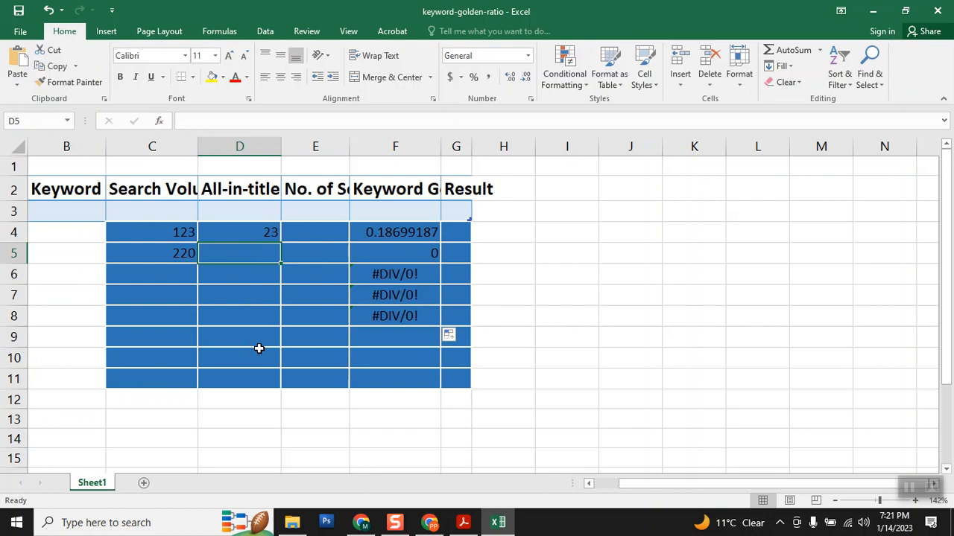
text(3)
key(BackSpace)
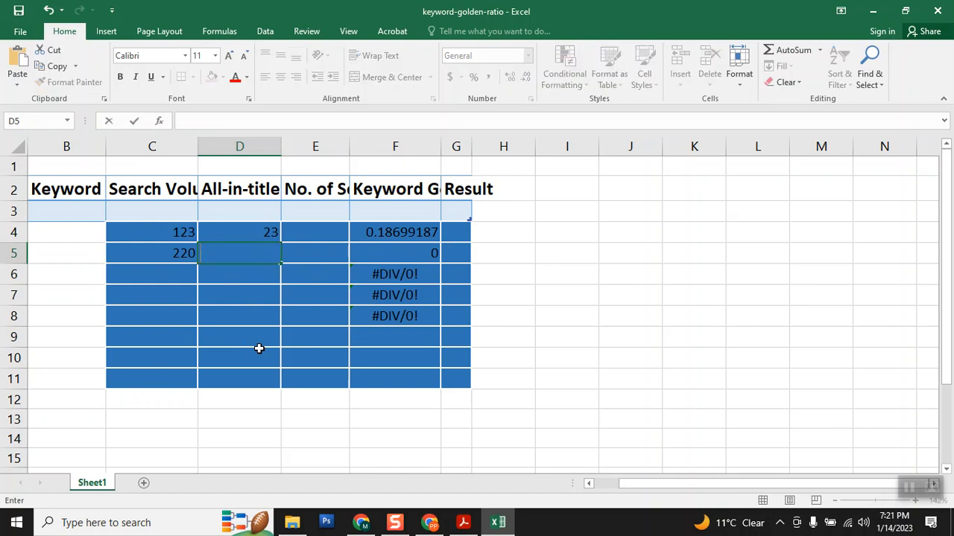
text(49)
key(Return)
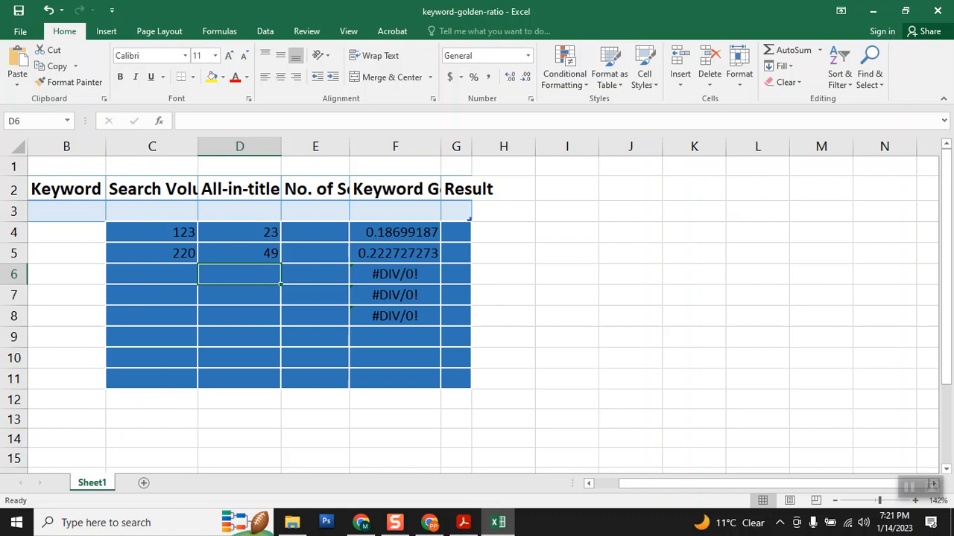
- Review the all-in-title entries in D4 and D5 and the filled-down ratio formula in F7
click(231, 251)
click(239, 229)
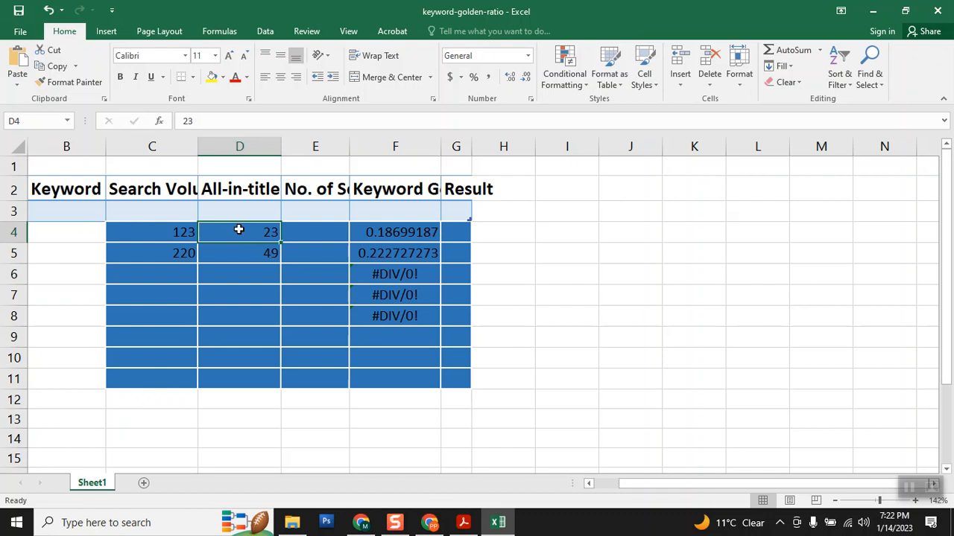
click(245, 248)
click(251, 227)
click(259, 251)
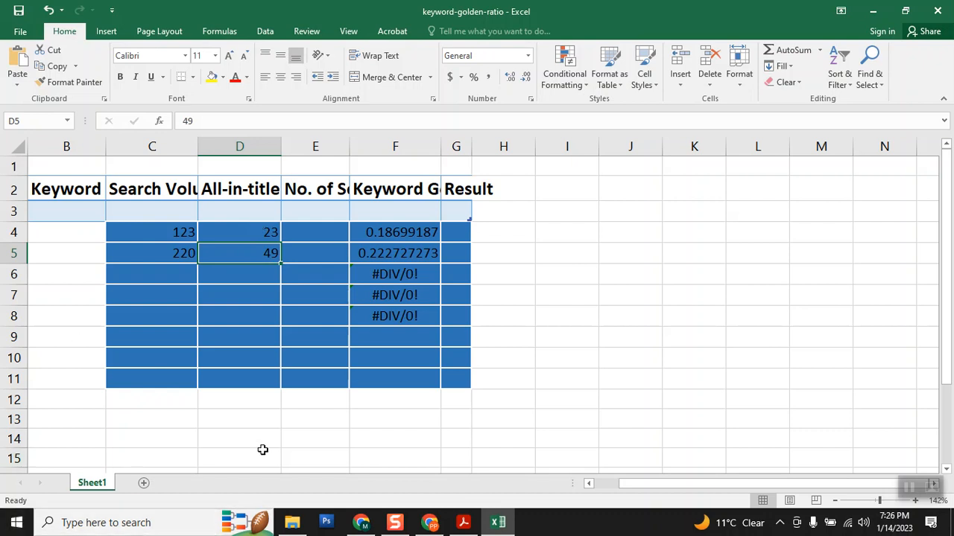
click(387, 298)
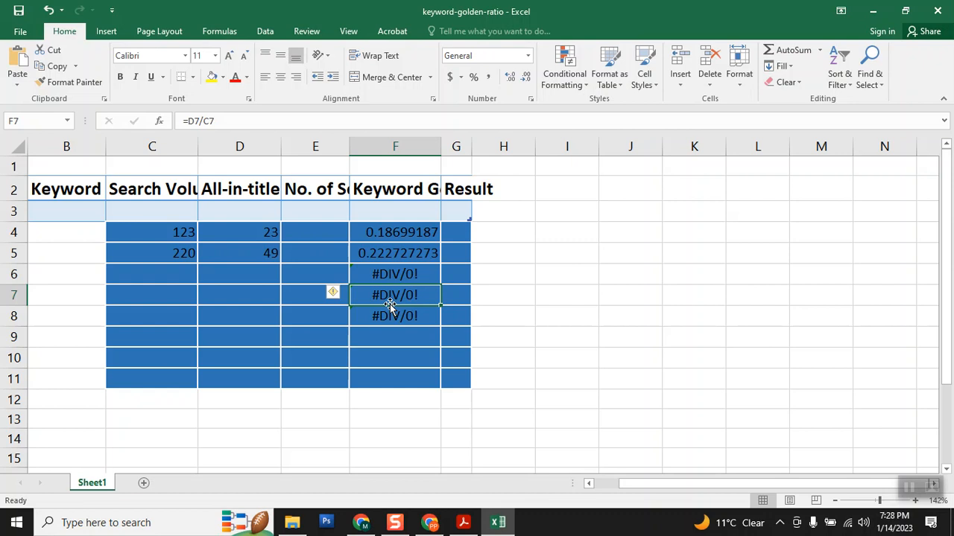
click(560, 310)
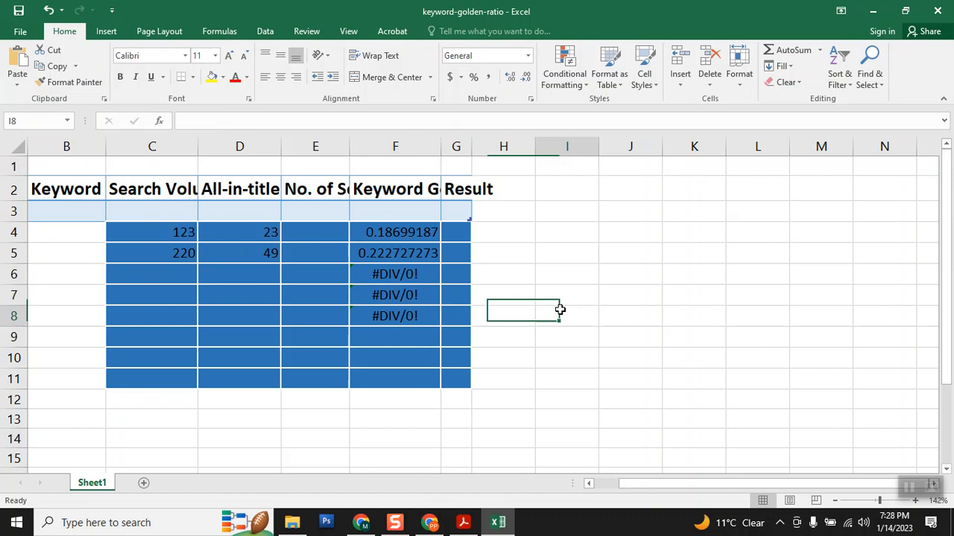